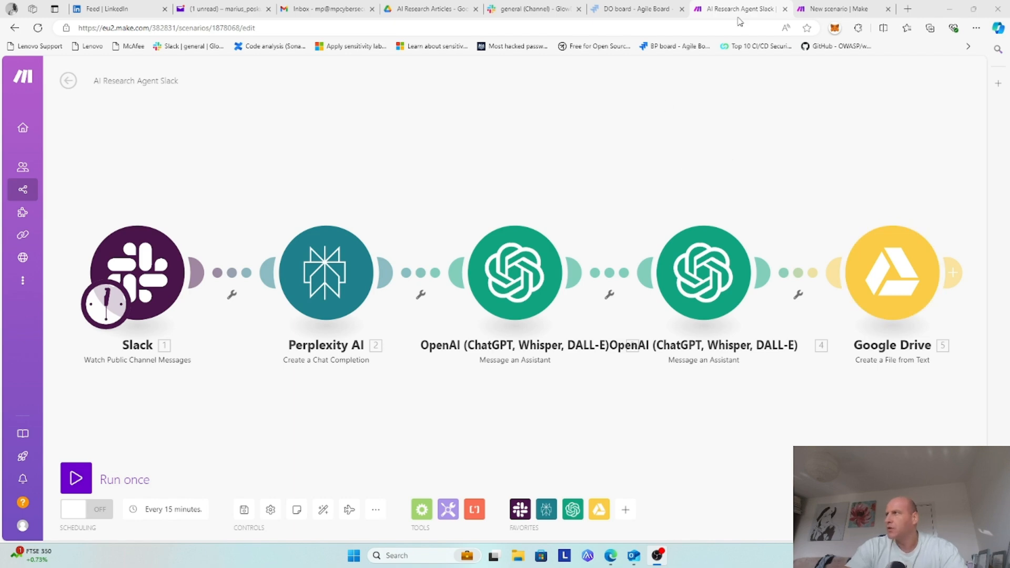
{"action": "left_click", "coordinate": [831, 10]}
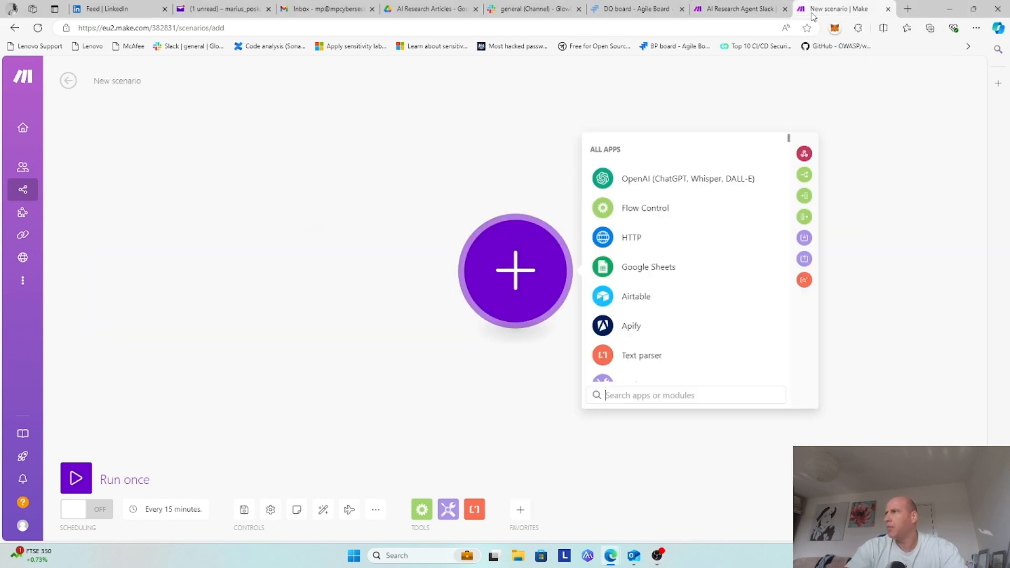
{"action": "left_click_drag", "start_coordinate": [743, 11], "coordinate": [1, 68]}
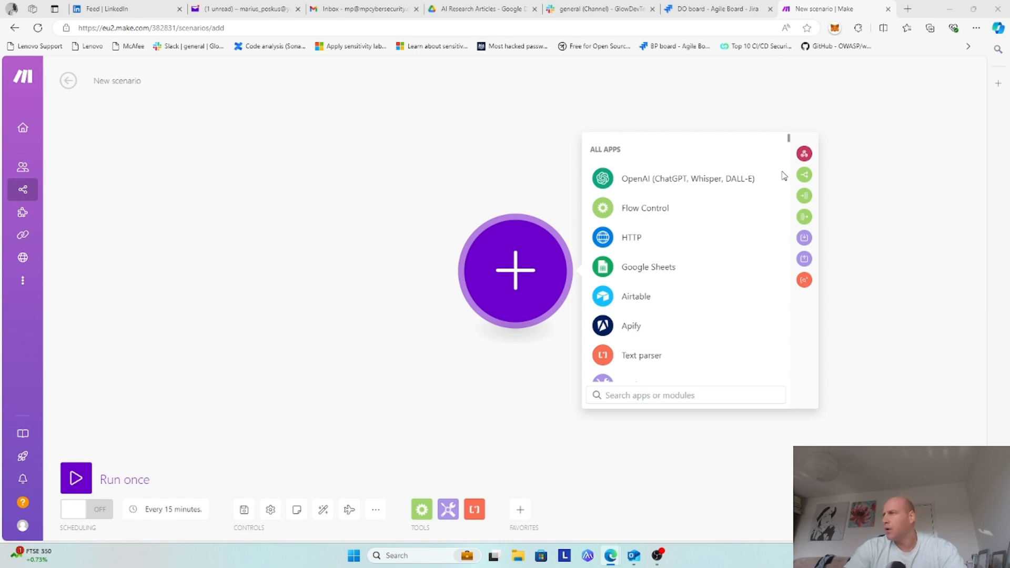
{"action": "left_click", "coordinate": [643, 395]}
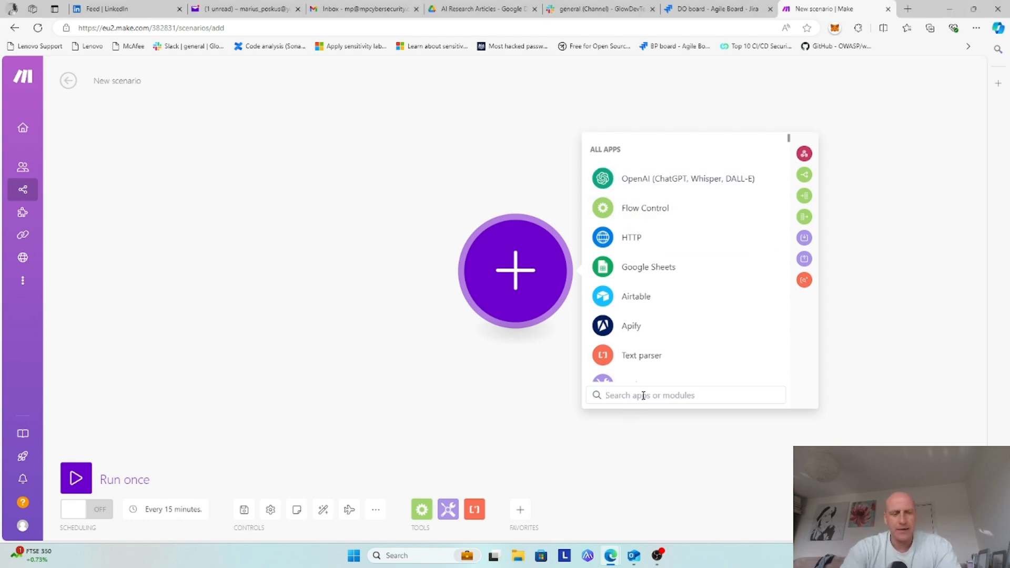
{"action": "type", "text": "slack"}
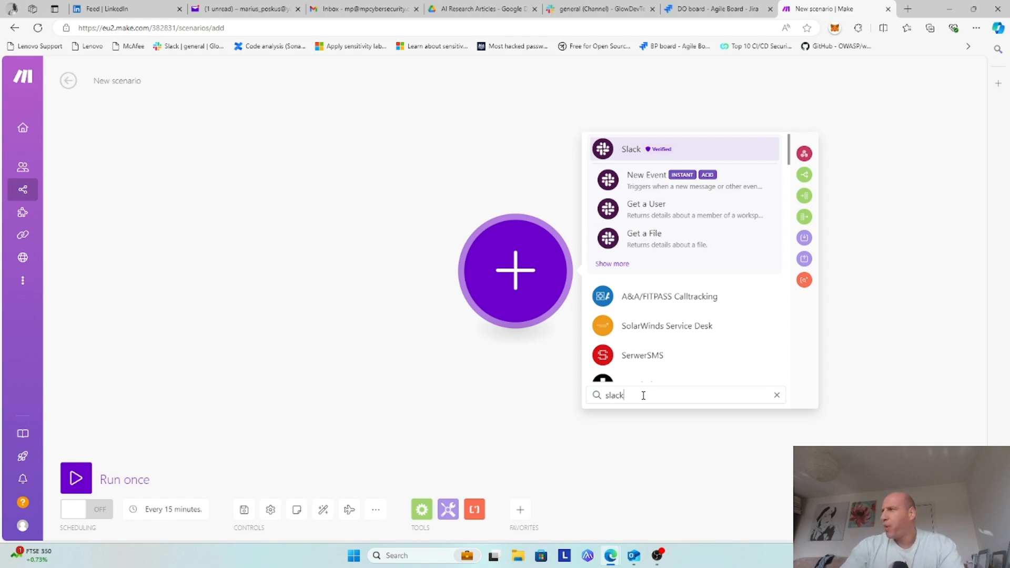
{"action": "left_click", "coordinate": [631, 150]}
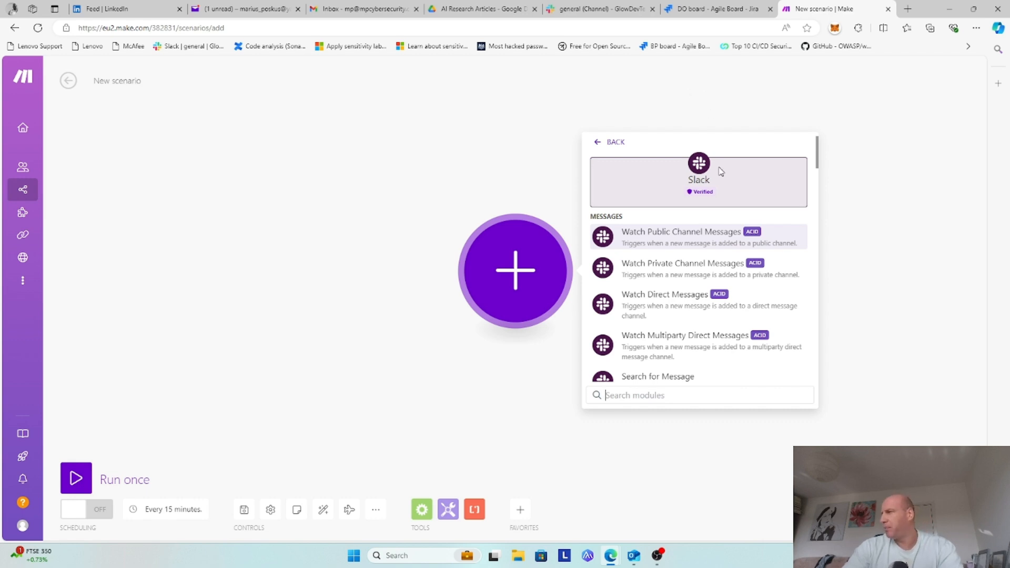
{"action": "left_click", "coordinate": [680, 235]}
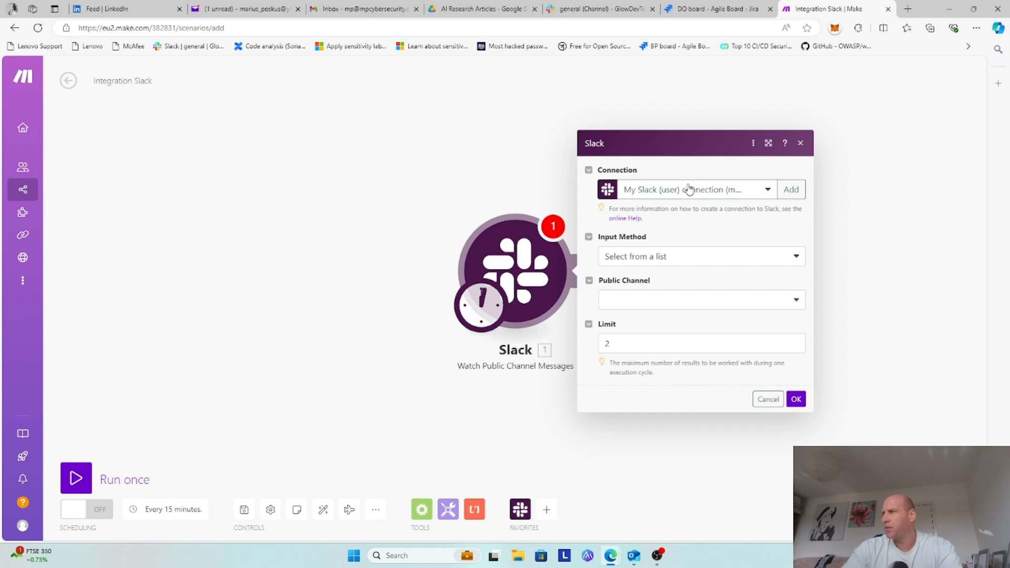
{"action": "left_click", "coordinate": [752, 190]}
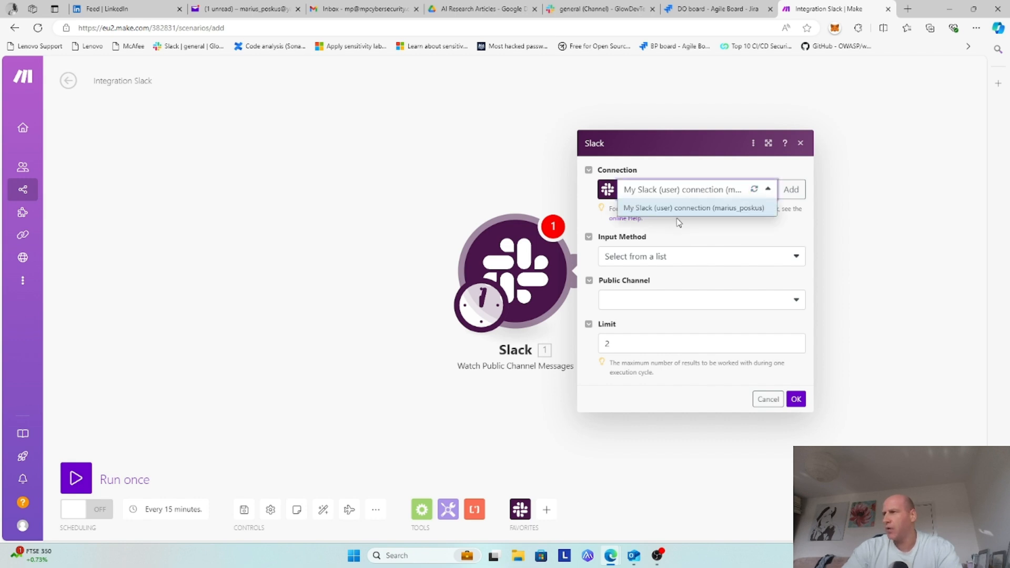
{"action": "left_click", "coordinate": [686, 150]}
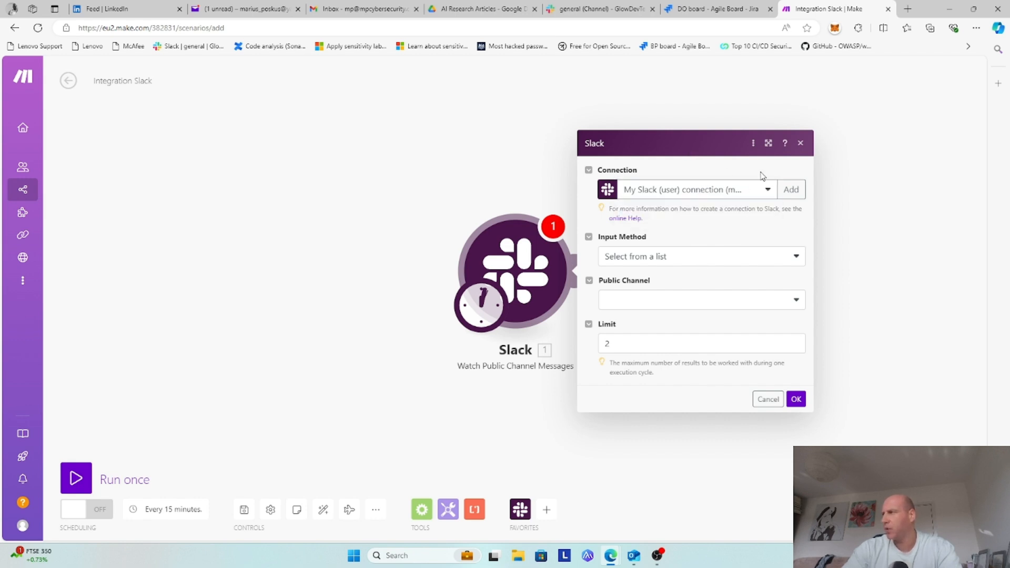
{"action": "left_click", "coordinate": [791, 189]}
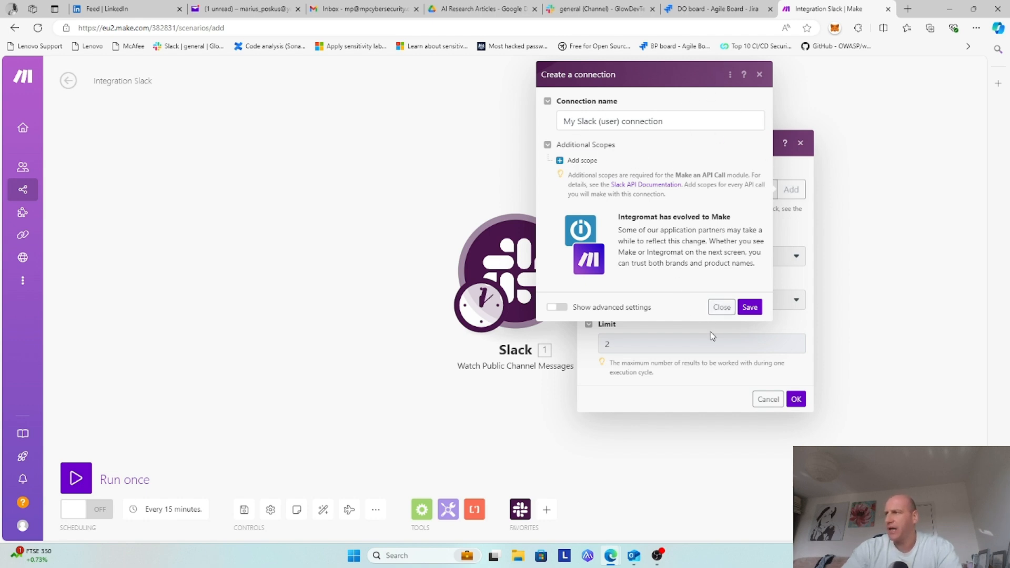
{"action": "left_click", "coordinate": [721, 307]}
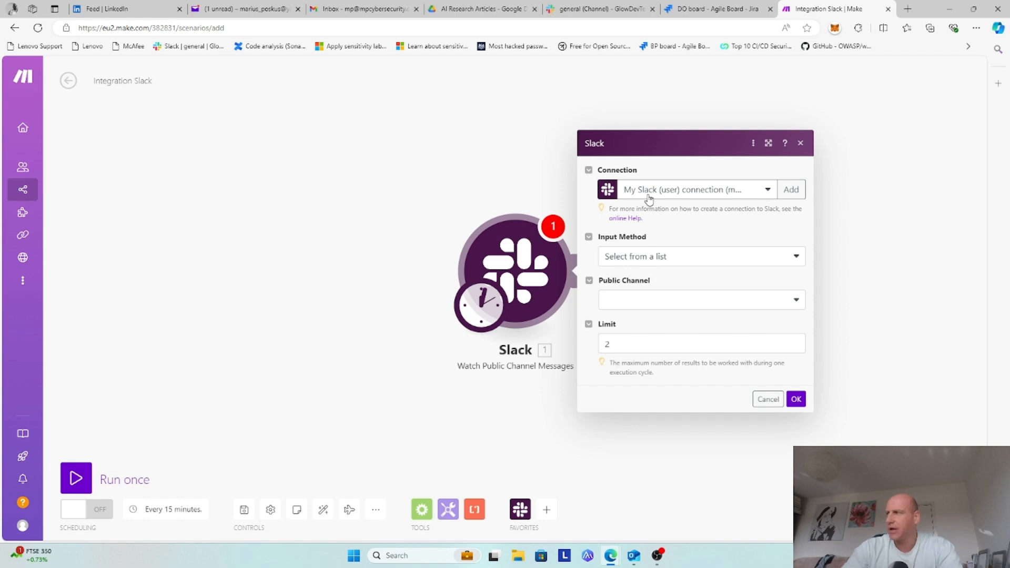
Search by the name for the public channel with Exclude Archived set to No, and pick research
{"action": "left_click", "coordinate": [692, 255]}
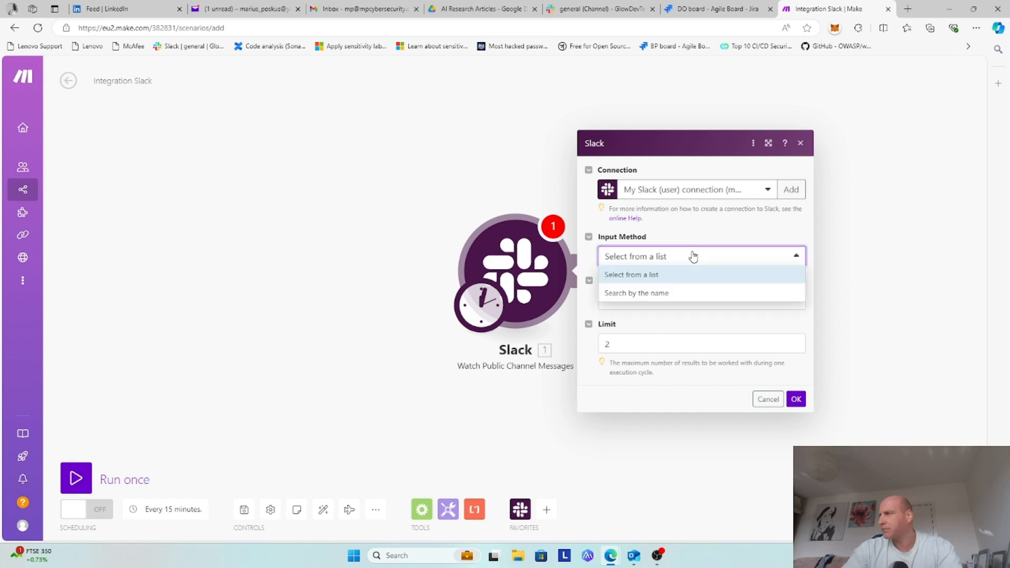
{"action": "left_click", "coordinate": [655, 293]}
{"action": "left_click", "coordinate": [653, 304]}
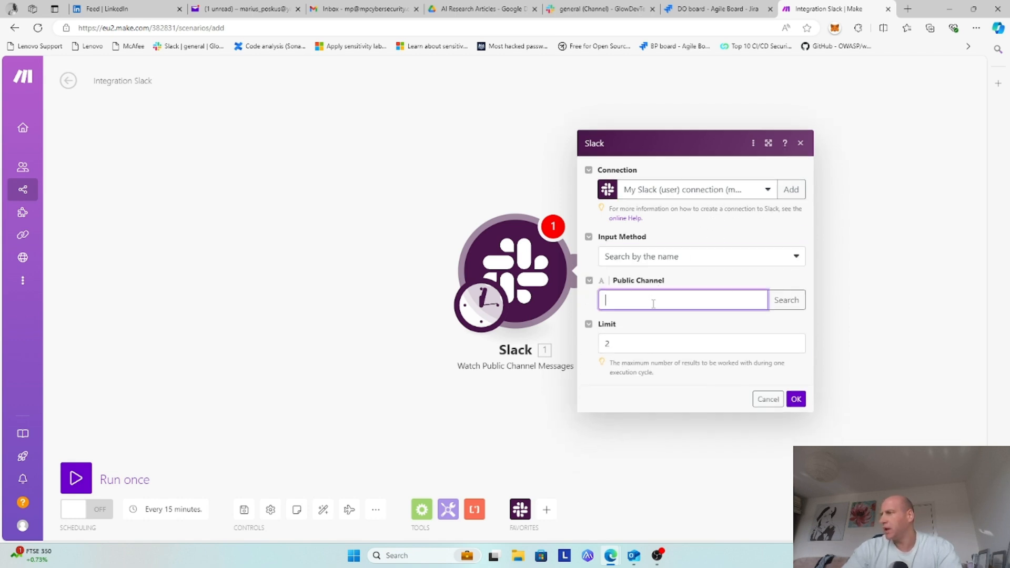
{"action": "left_click", "coordinate": [784, 301]}
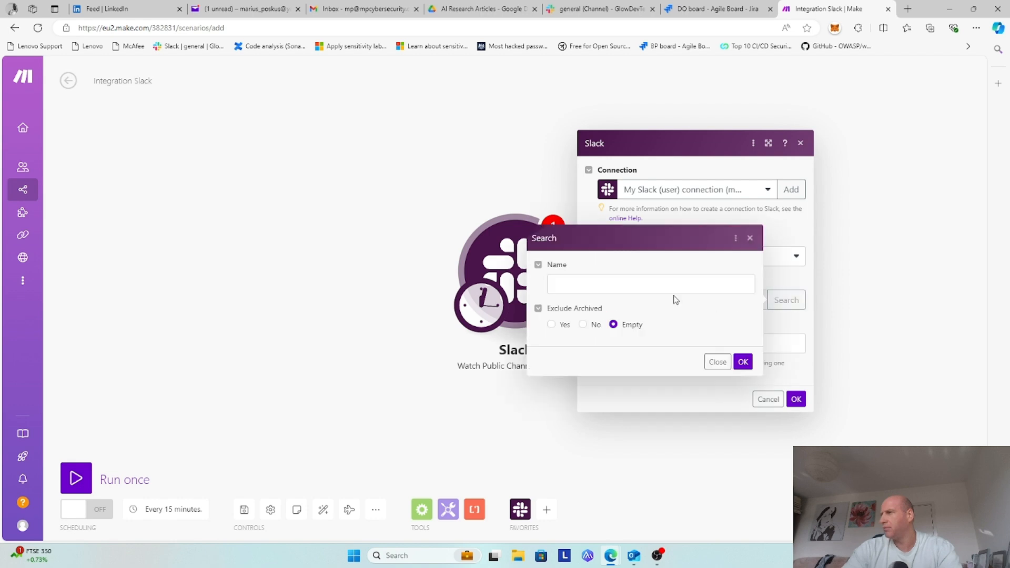
{"action": "left_click", "coordinate": [583, 325]}
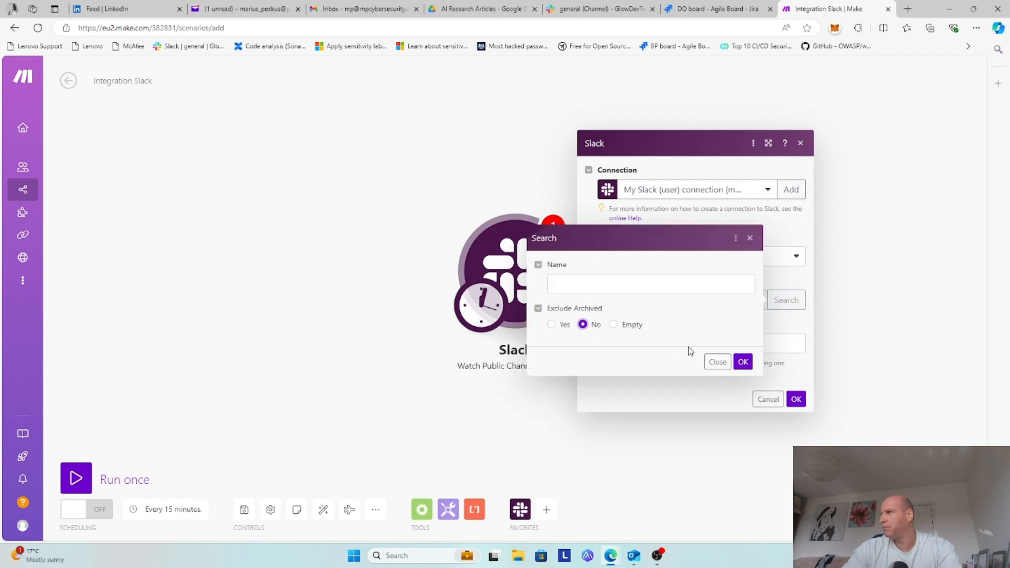
{"action": "left_click", "coordinate": [736, 362]}
{"action": "left_click", "coordinate": [727, 255]}
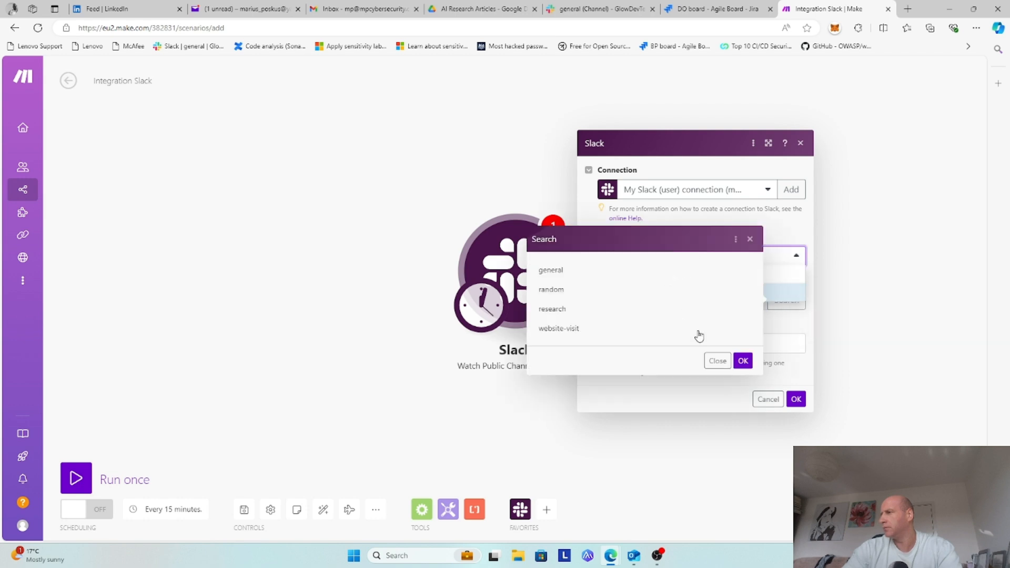
{"action": "left_click", "coordinate": [559, 309]}
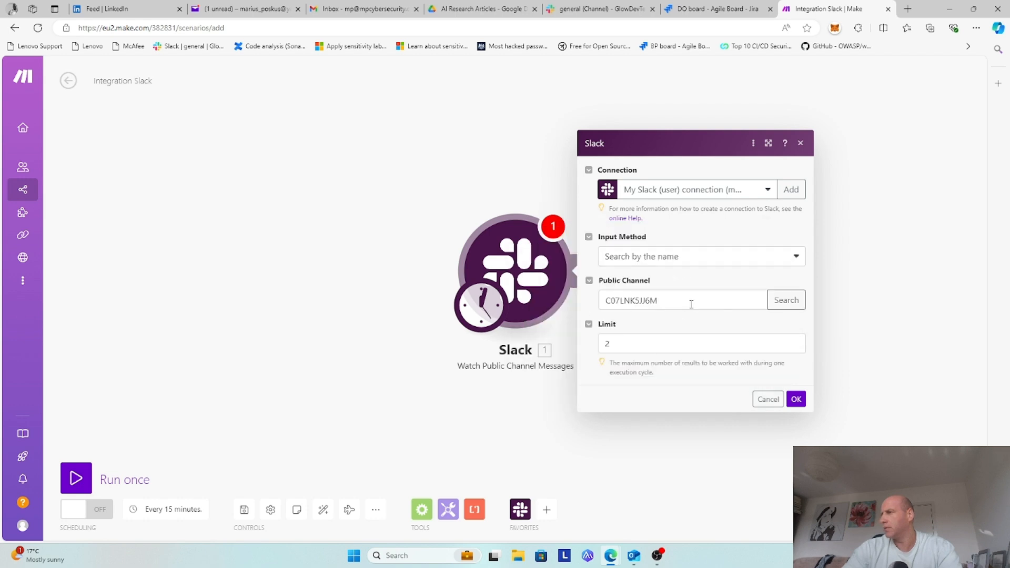
Set the input method to Select from a list, choose the research channel, and save the trigger starting from now on
{"action": "left_click", "coordinate": [677, 261]}
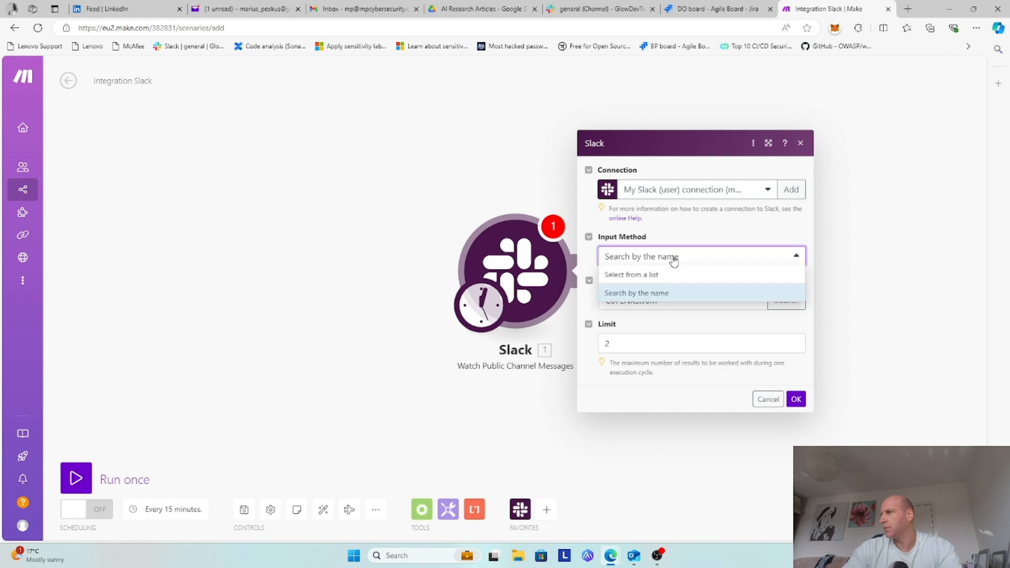
{"action": "left_click", "coordinate": [637, 273]}
{"action": "left_click", "coordinate": [657, 302]}
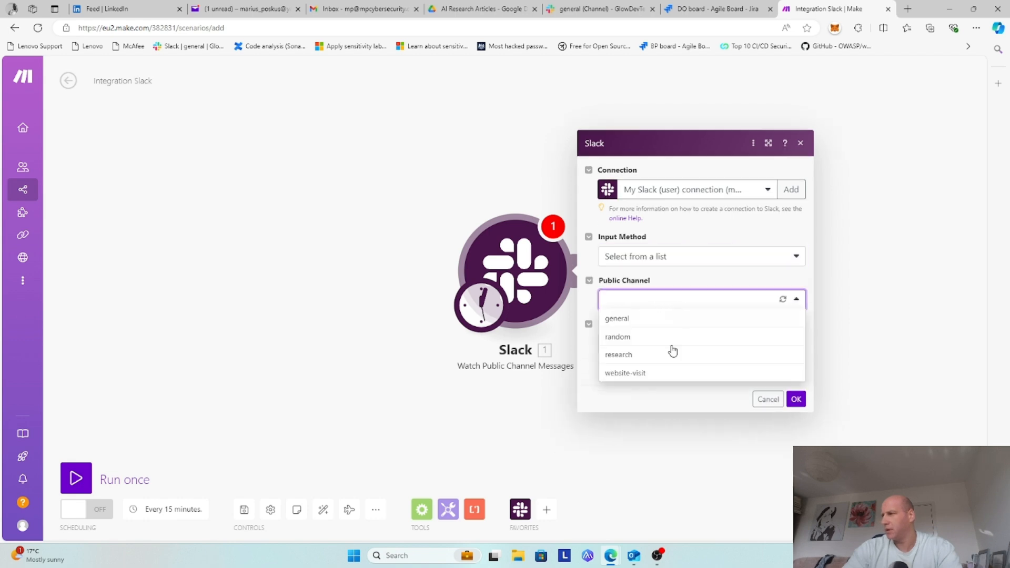
{"action": "left_click", "coordinate": [629, 355]}
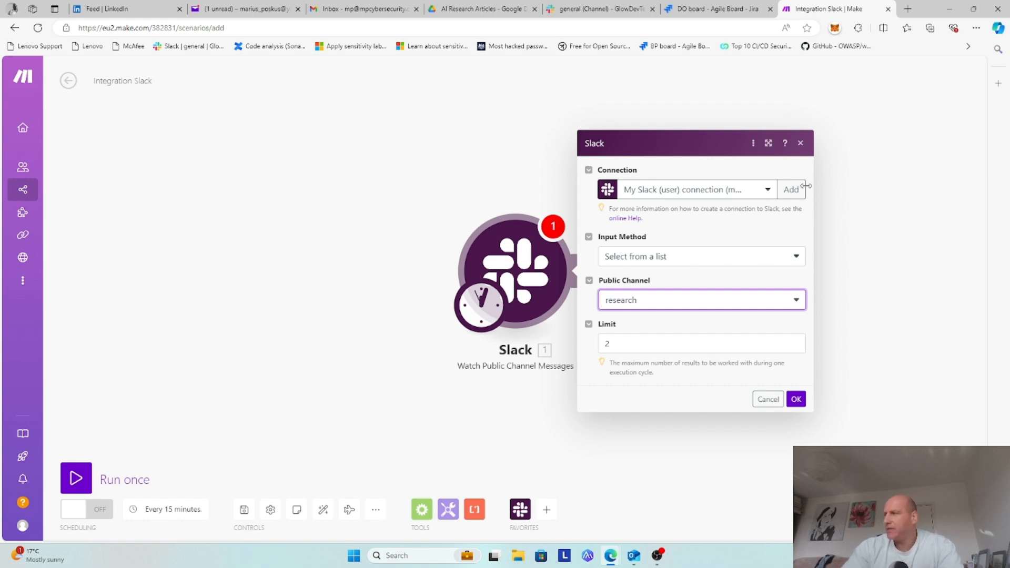
{"action": "left_click", "coordinate": [796, 399]}
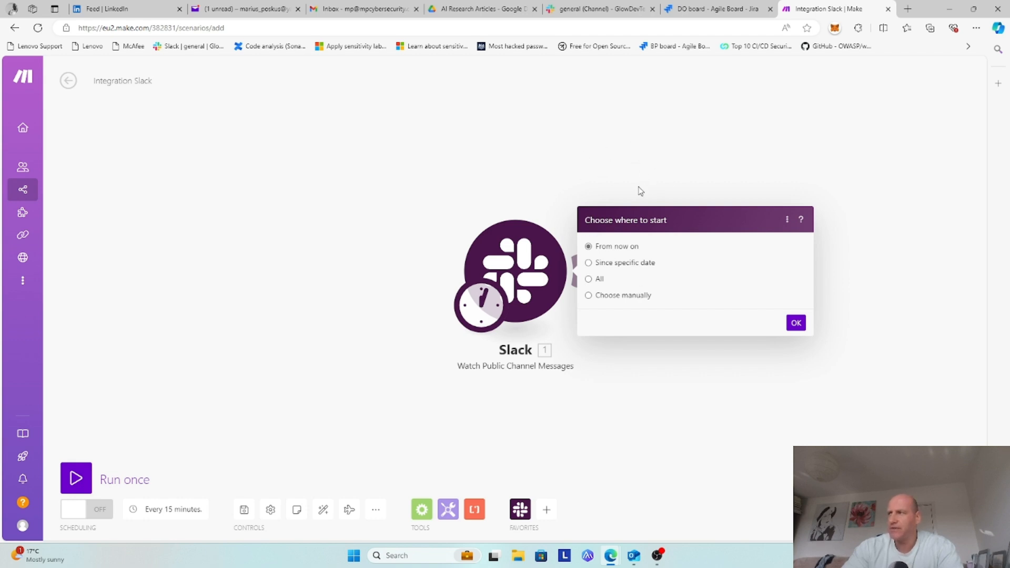
{"action": "left_click", "coordinate": [796, 323]}
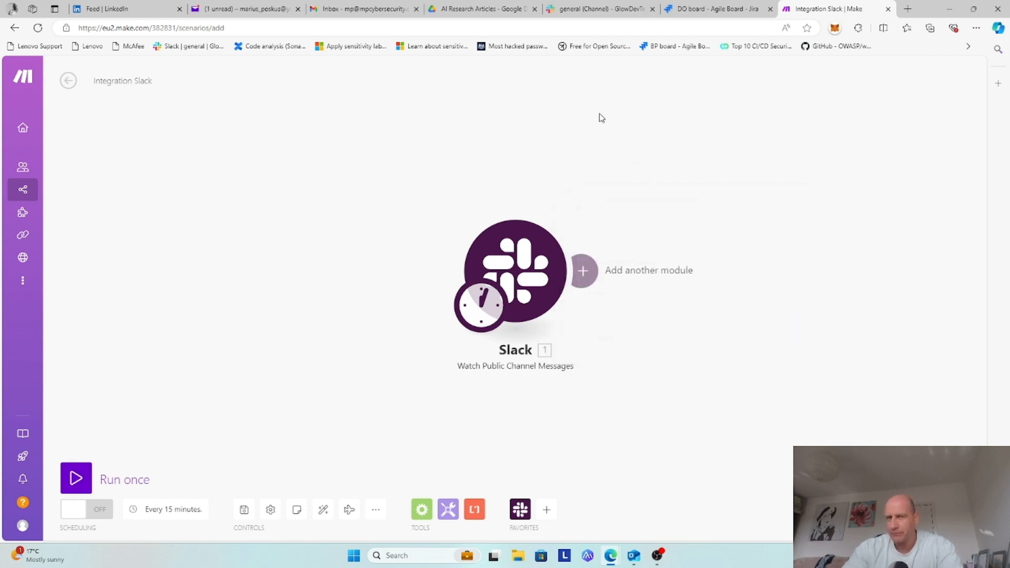
Add a Perplexity AI Create a Chat Completion module after the Slack trigger
{"action": "left_click", "coordinate": [583, 271]}
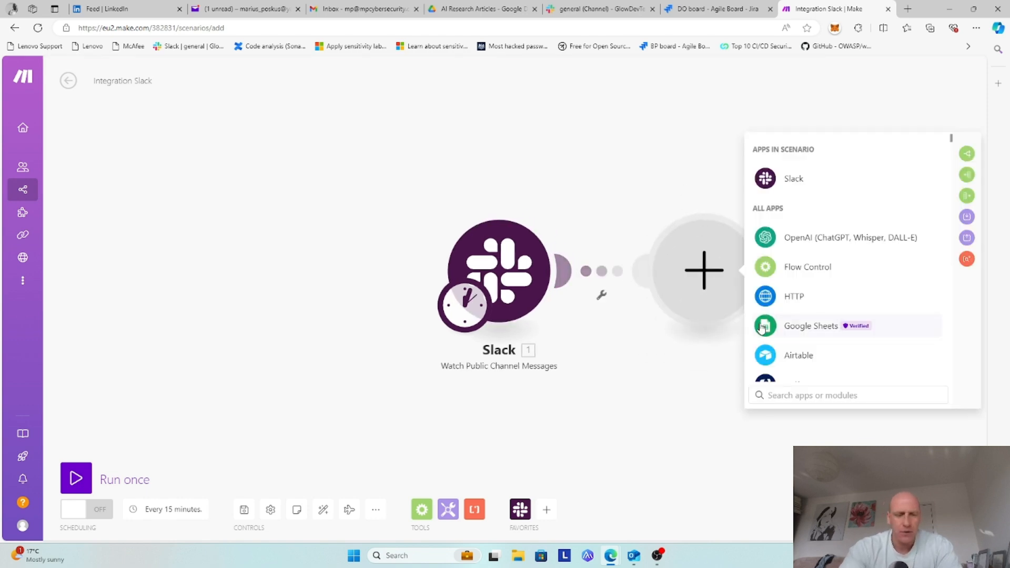
{"action": "type", "text": "perp"}
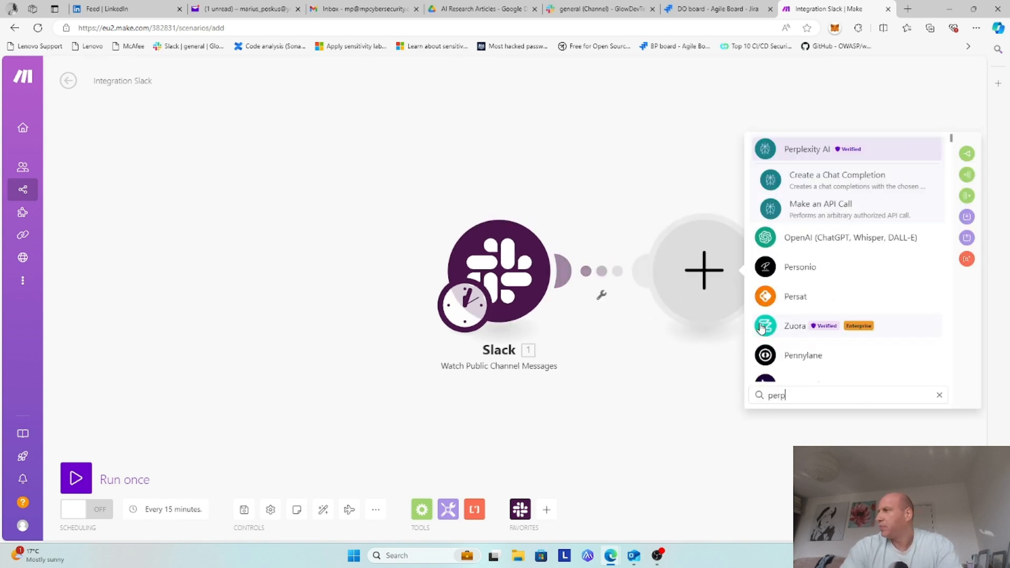
{"action": "left_click", "coordinate": [827, 180]}
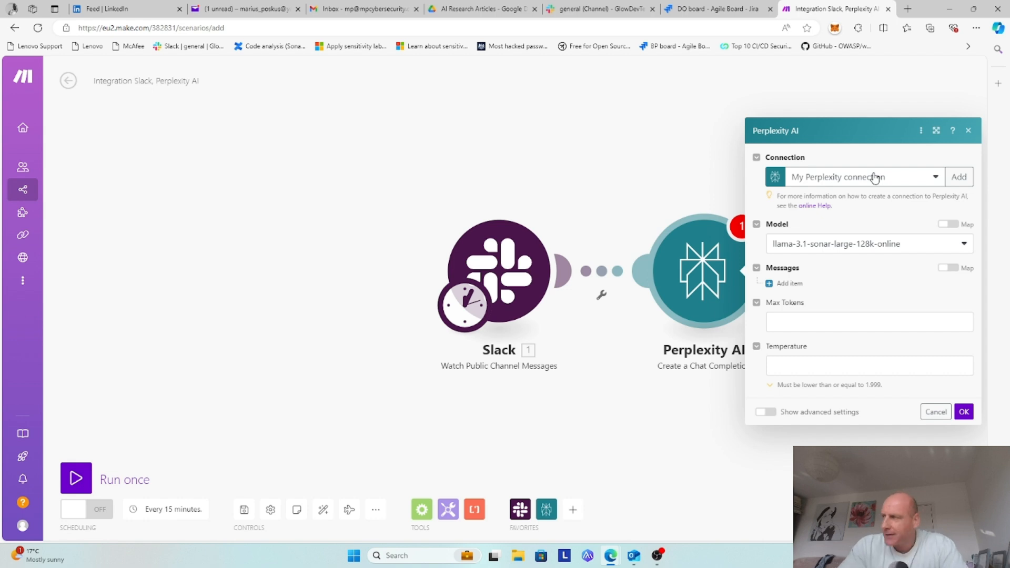
Set the Perplexity model to llama-3.1-sonar-large-128k-online and the maximum tokens to 4000
{"action": "left_click", "coordinate": [882, 249]}
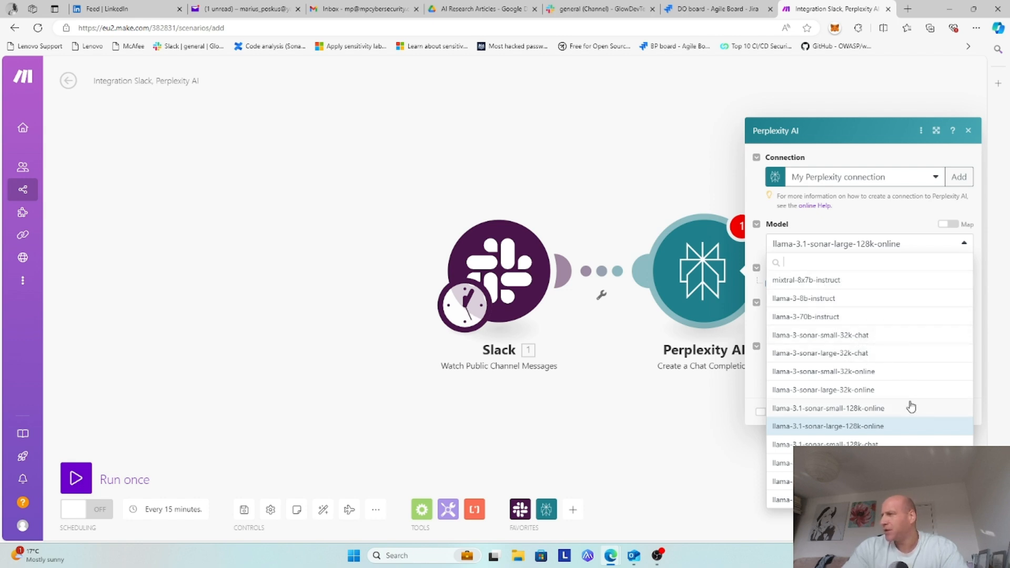
{"action": "left_click", "coordinate": [850, 432]}
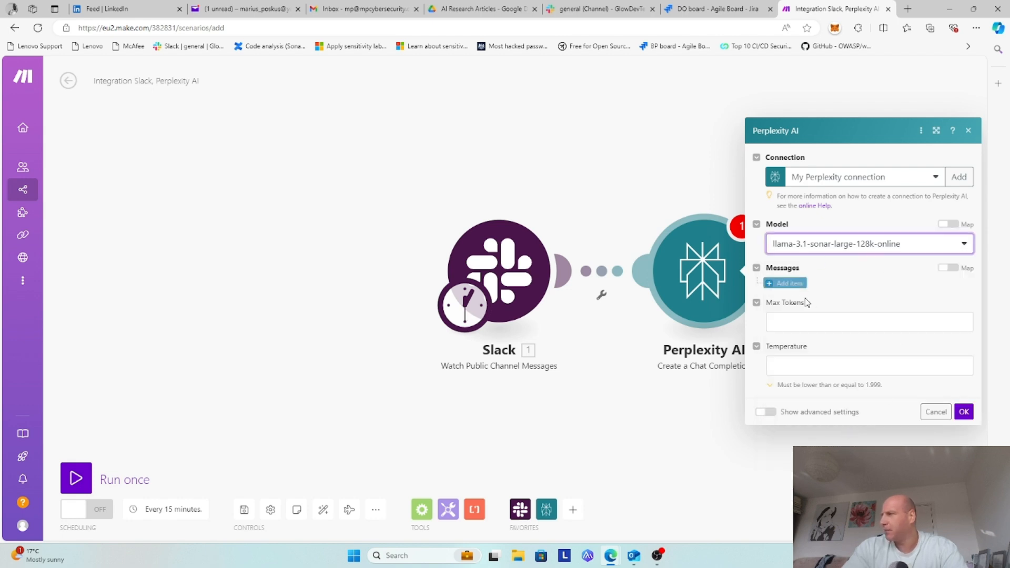
{"action": "left_click", "coordinate": [809, 324]}
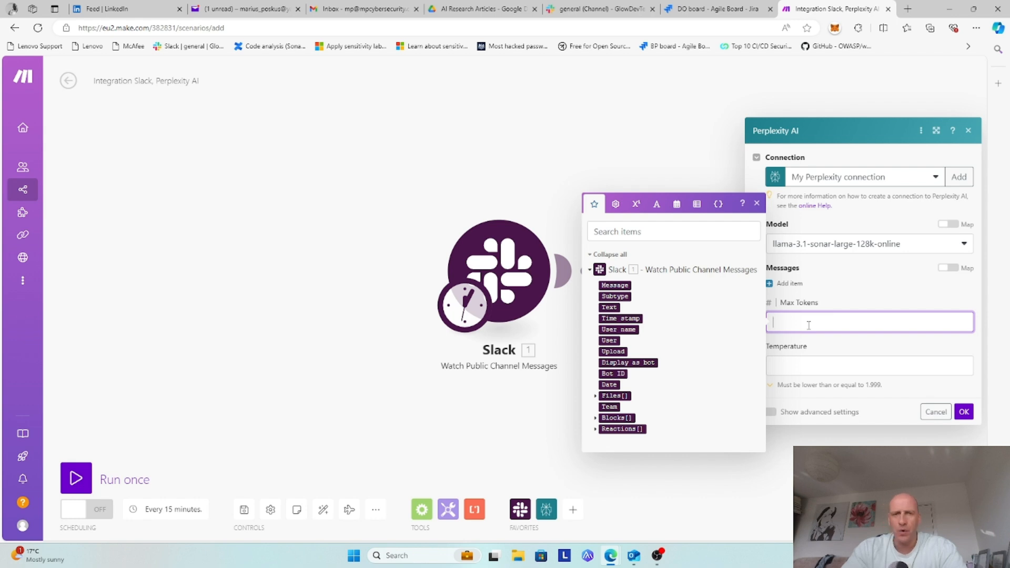
{"action": "type", "text": "4000"}
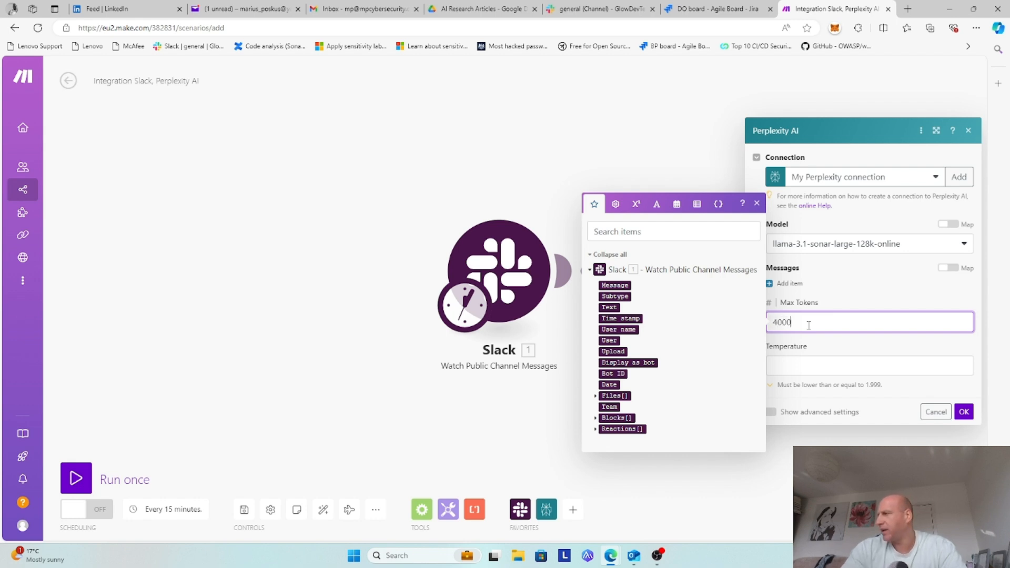
{"action": "left_click", "coordinate": [851, 274]}
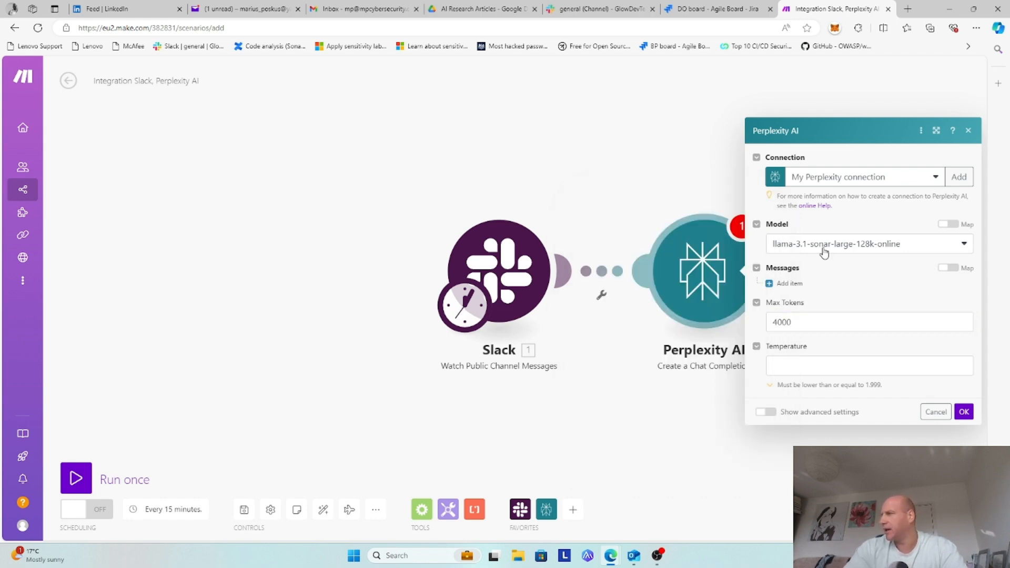
Add a message item with the User role and paste the prepared research prompt as its content
{"action": "left_click", "coordinate": [784, 283]}
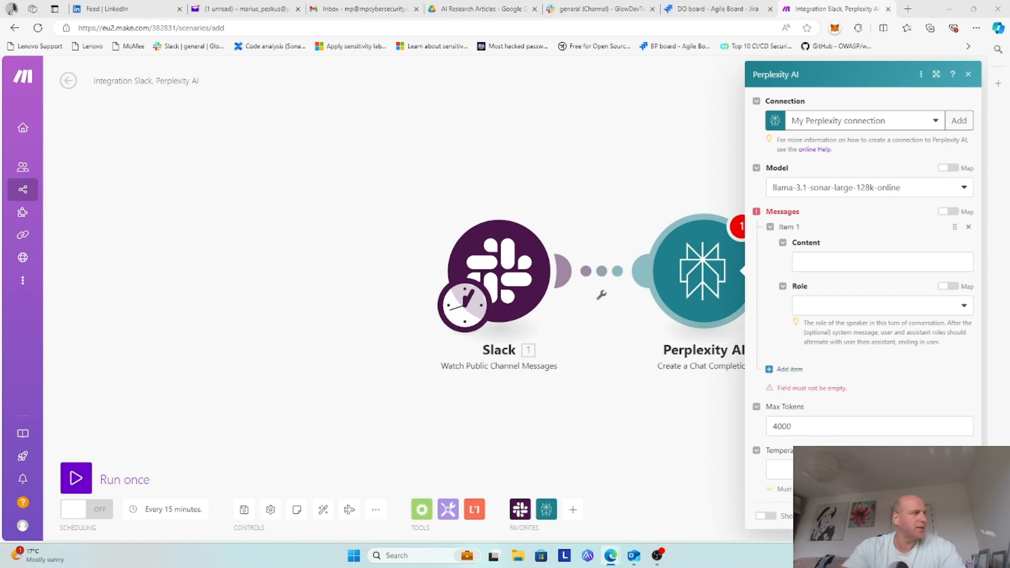
{"action": "left_click", "coordinate": [842, 266]}
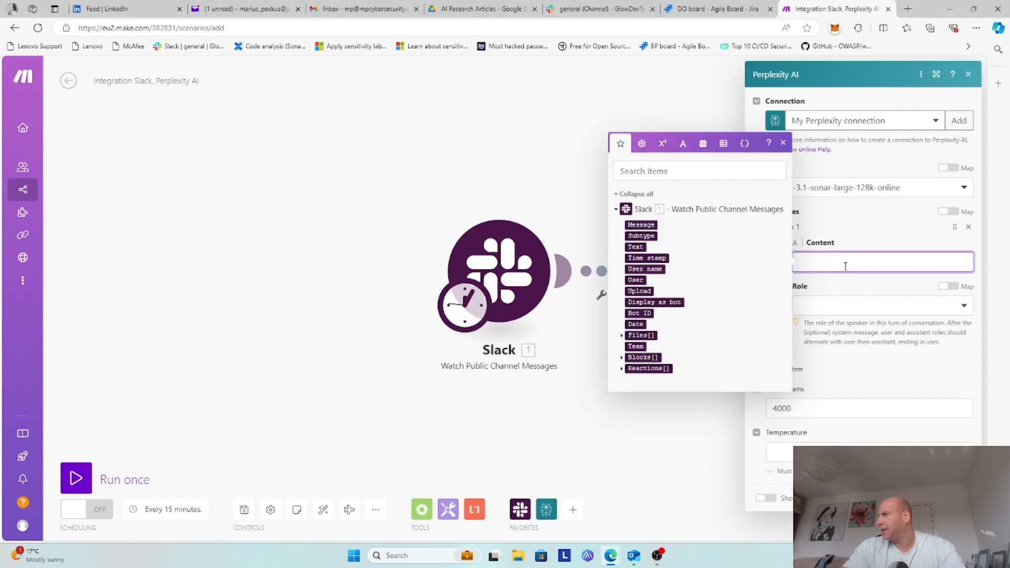
{"action": "left_click", "coordinate": [860, 309]}
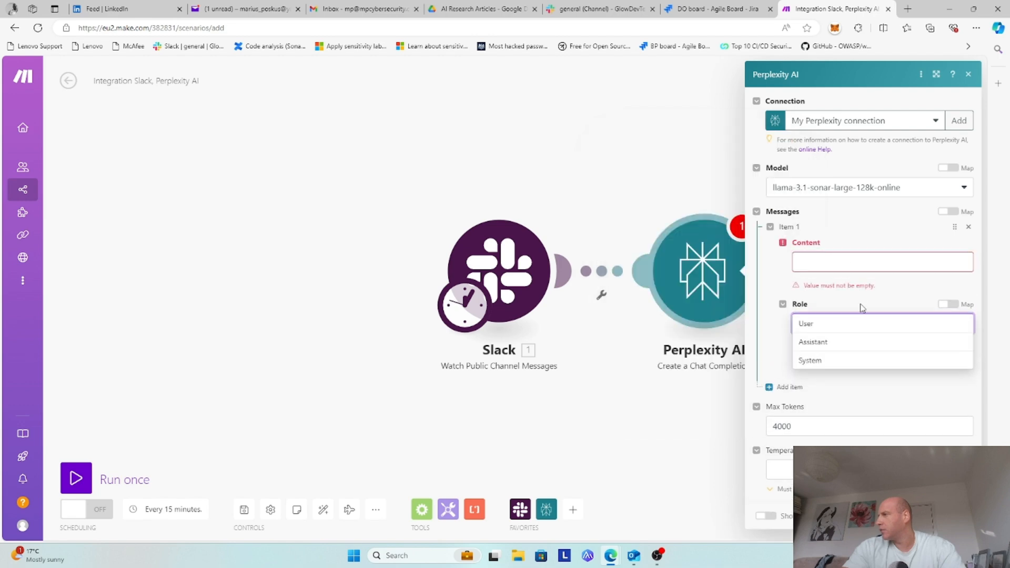
{"action": "left_click", "coordinate": [813, 325]}
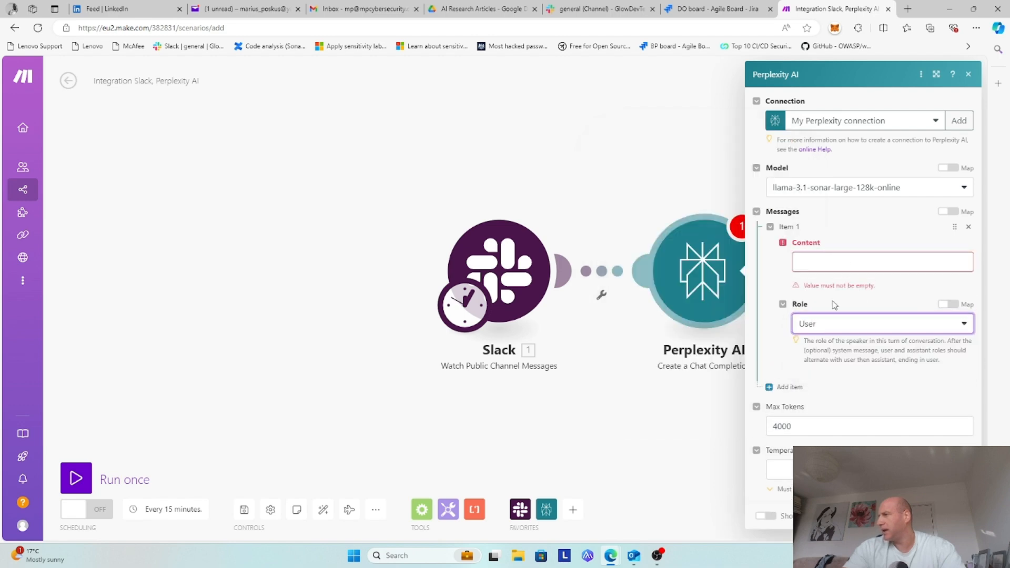
{"action": "left_click", "coordinate": [820, 260]}
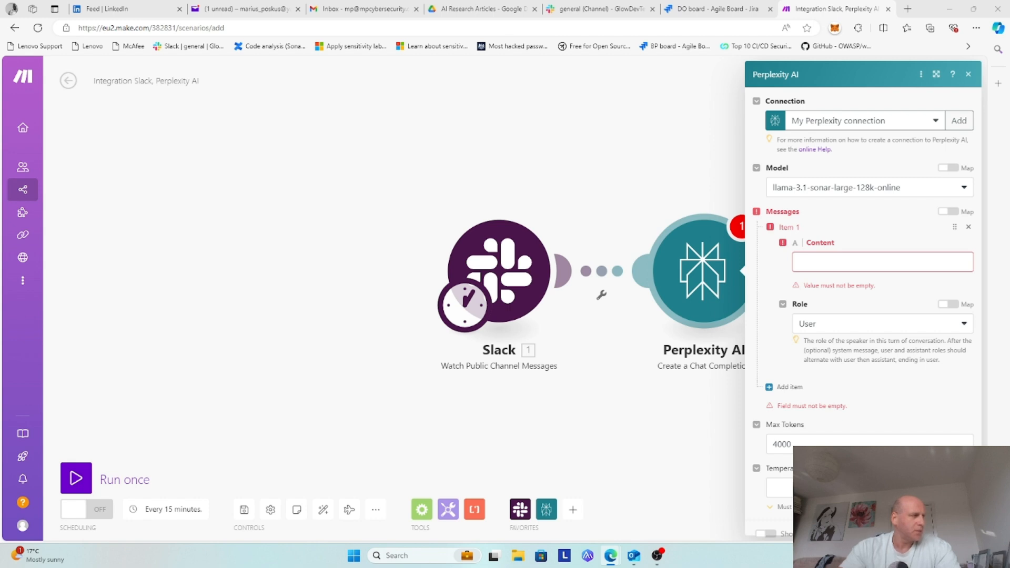
{"action": "left_click", "coordinate": [824, 263]}
{"action": "key", "text": "ctrl+v"}
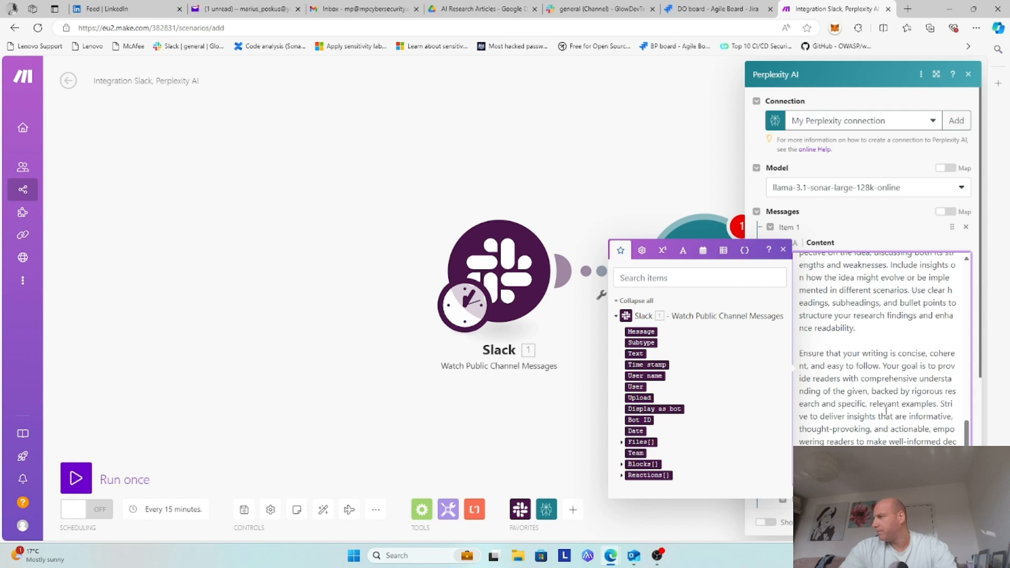
Review the Slack trigger's connection, input method, public channel and limit settings, and confirm them
{"action": "scroll", "coordinate": [854, 380], "scroll_direction": "up", "scroll_amount": 10}
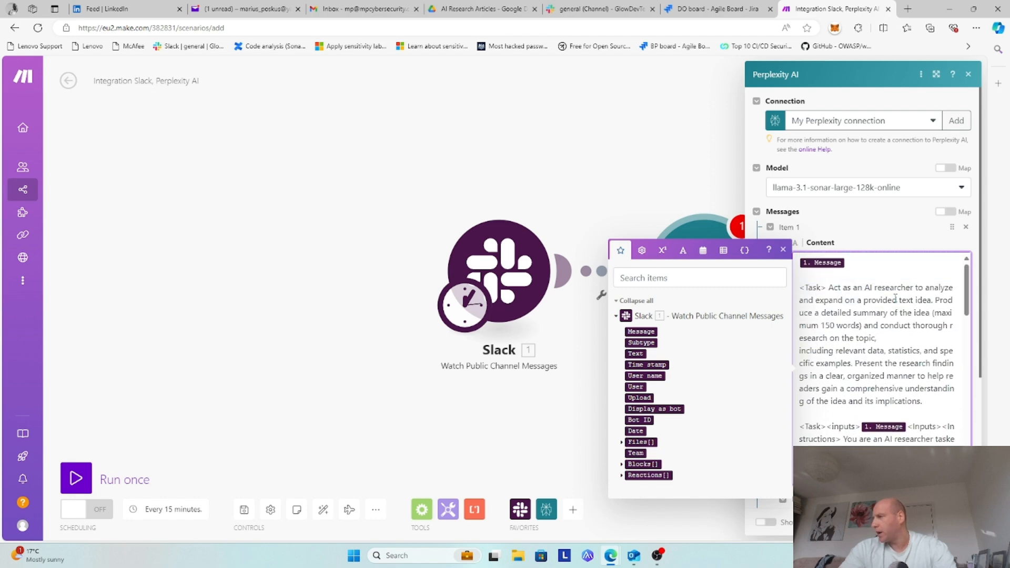
{"action": "left_click", "coordinate": [830, 271]}
{"action": "left_click", "coordinate": [783, 250]}
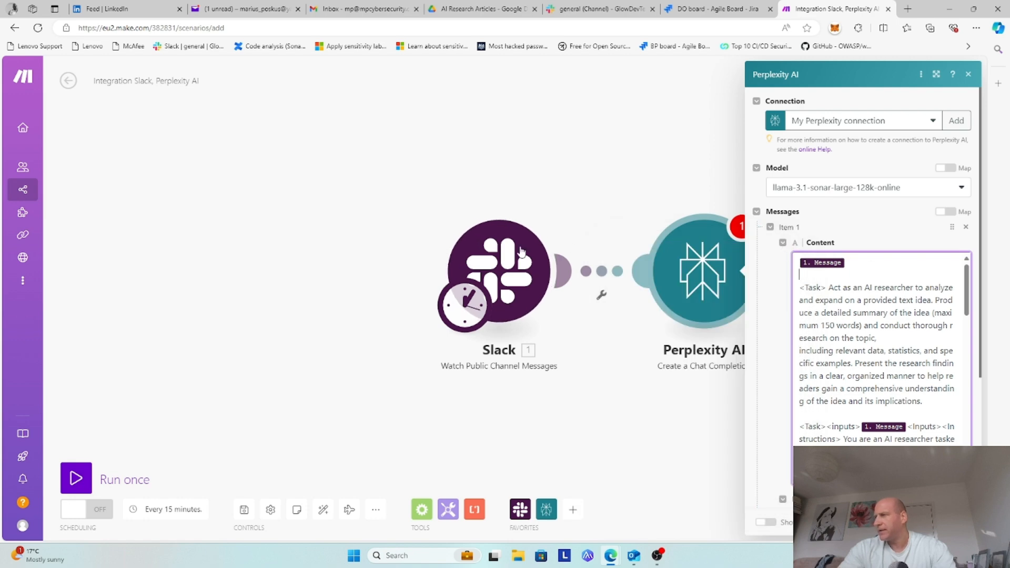
{"action": "left_click", "coordinate": [501, 253]}
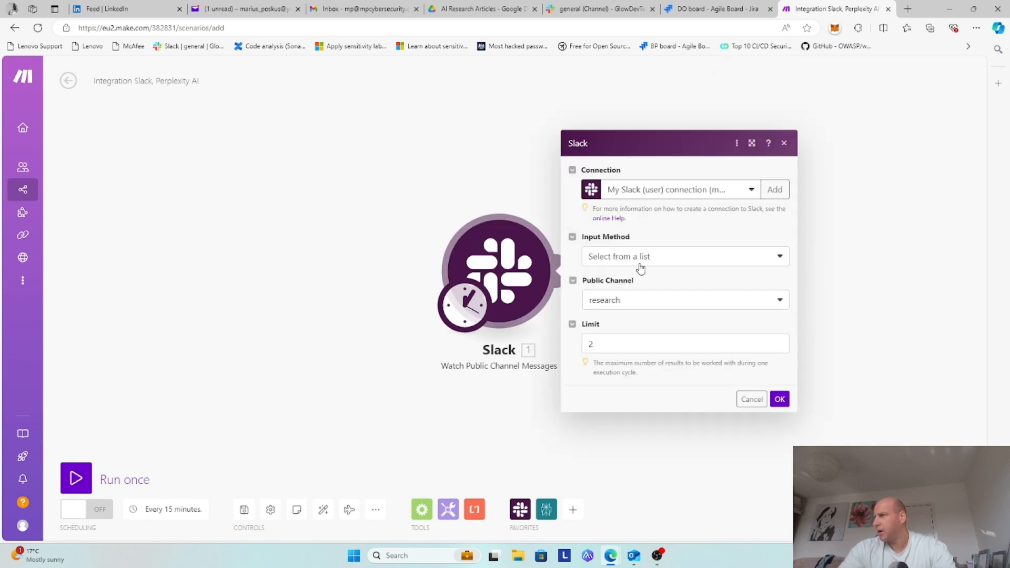
{"action": "left_click", "coordinate": [780, 400]}
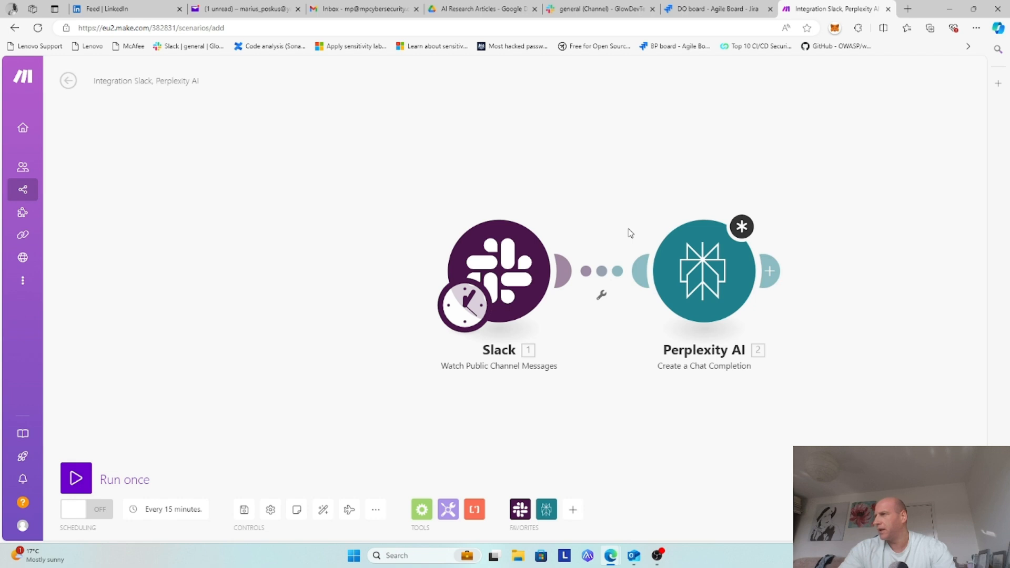
Reopen the Perplexity AI module and read through its message content, examining the task, instructions and mapped Slack message placeholders
{"action": "left_click", "coordinate": [695, 269]}
{"action": "left_click", "coordinate": [857, 265]}
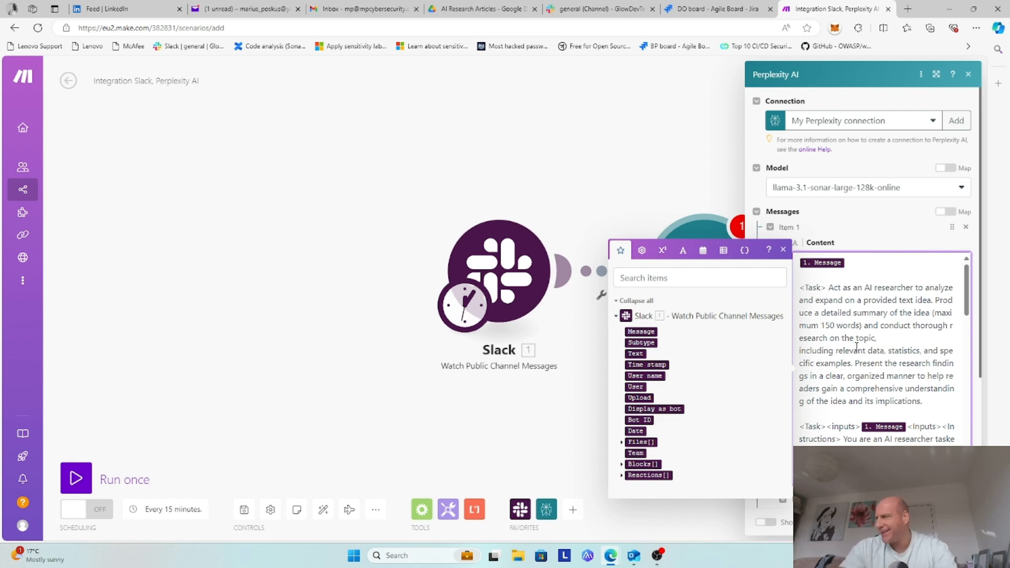
{"action": "left_click", "coordinate": [784, 250]}
{"action": "left_click", "coordinate": [857, 339]}
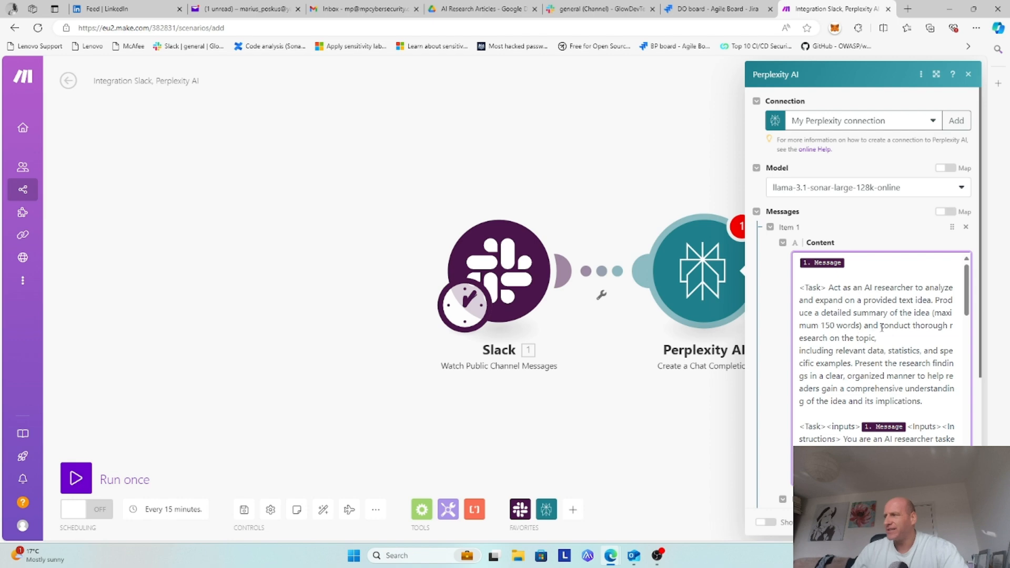
{"action": "scroll", "coordinate": [892, 347], "scroll_direction": "down", "scroll_amount": 1}
{"action": "scroll", "coordinate": [892, 346], "scroll_direction": "down", "scroll_amount": 2}
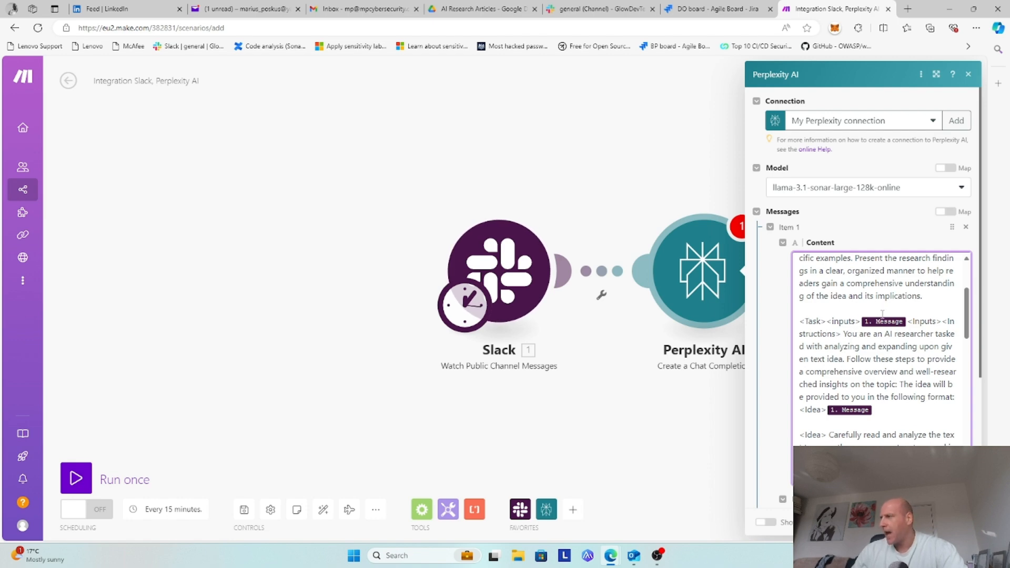
{"action": "scroll", "coordinate": [893, 308], "scroll_direction": "down", "scroll_amount": 1}
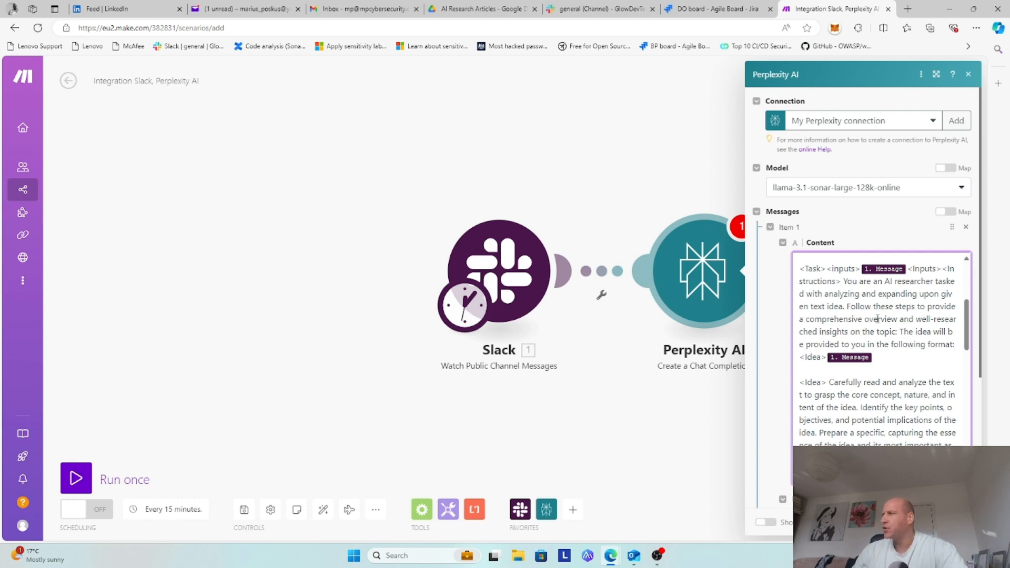
{"action": "scroll", "coordinate": [880, 319], "scroll_direction": "down", "scroll_amount": 1}
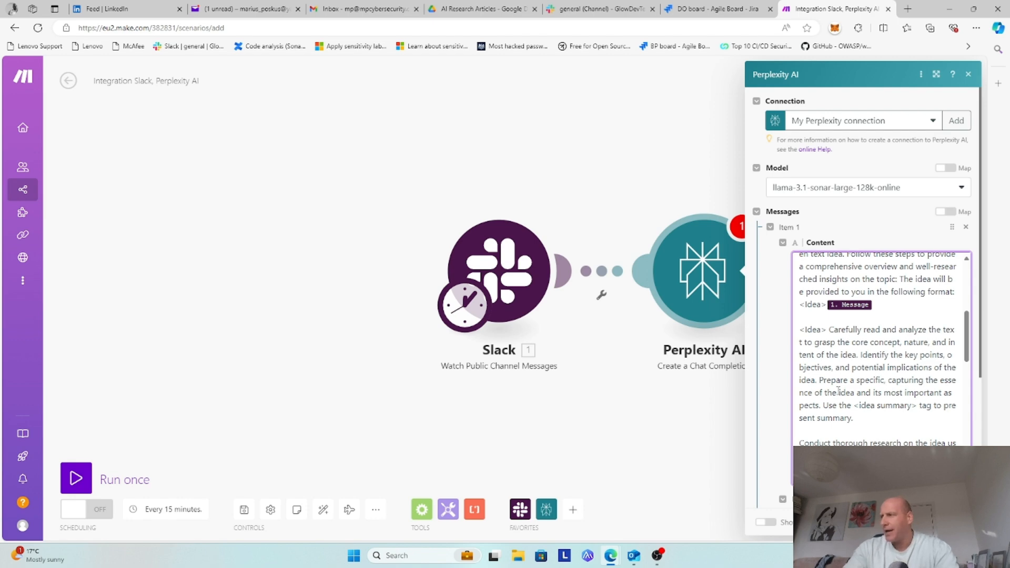
{"action": "scroll", "coordinate": [838, 390], "scroll_direction": "down", "scroll_amount": 1}
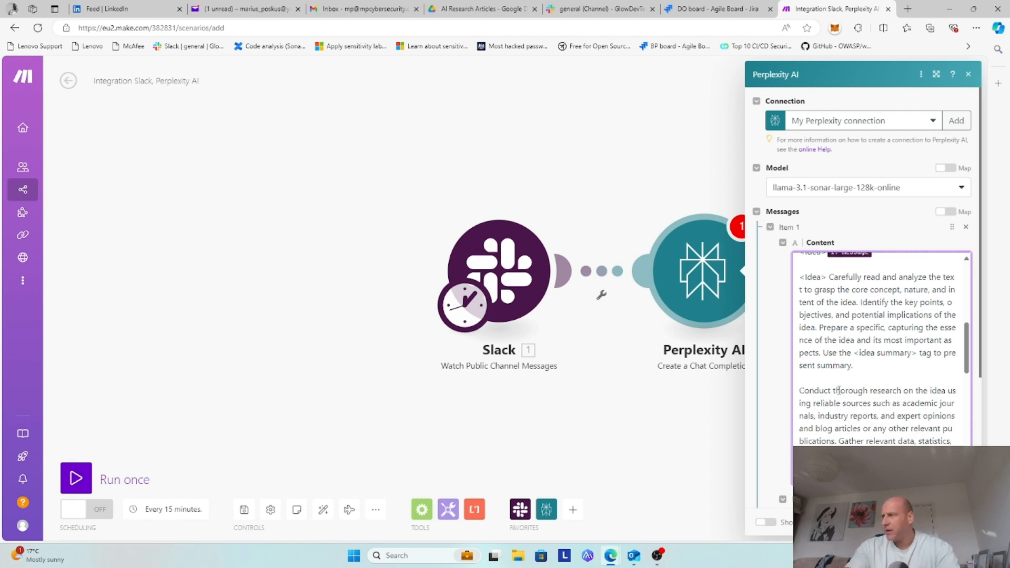
{"action": "scroll", "coordinate": [839, 391], "scroll_direction": "up", "scroll_amount": 1}
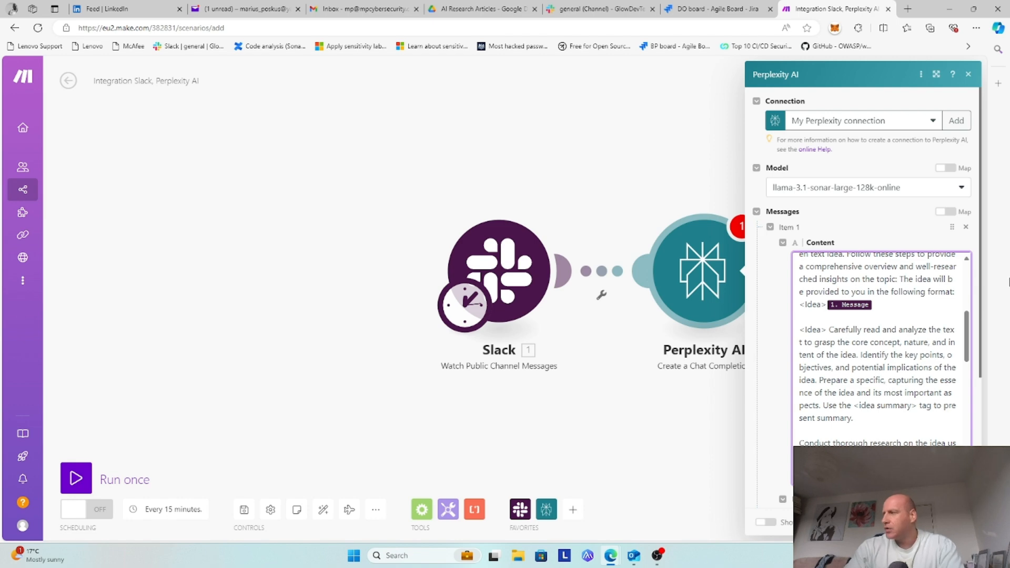
{"action": "scroll", "coordinate": [882, 341], "scroll_direction": "down", "scroll_amount": 1}
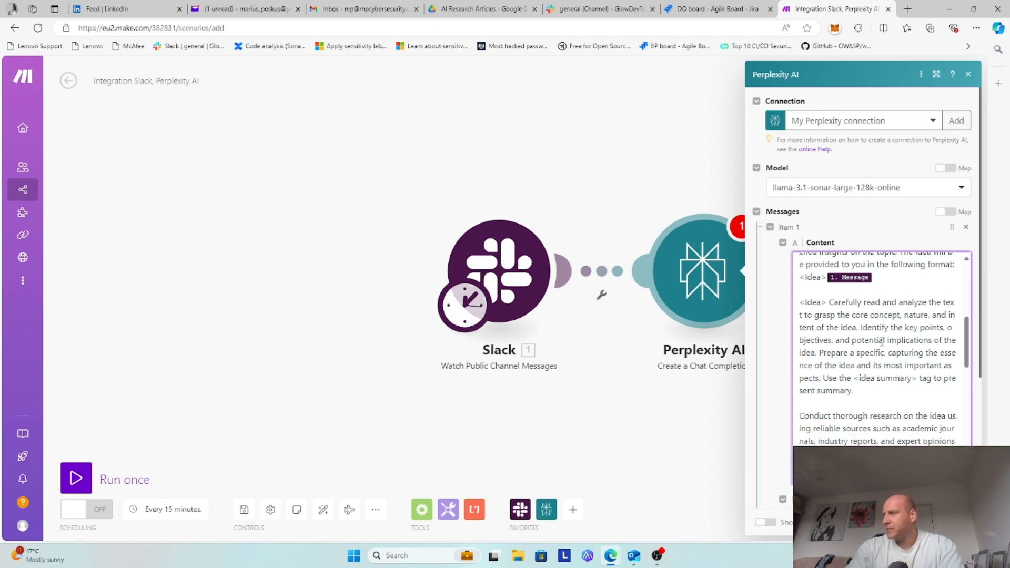
{"action": "scroll", "coordinate": [869, 332], "scroll_direction": "down", "scroll_amount": 1}
{"action": "scroll", "coordinate": [836, 316], "scroll_direction": "down", "scroll_amount": 1}
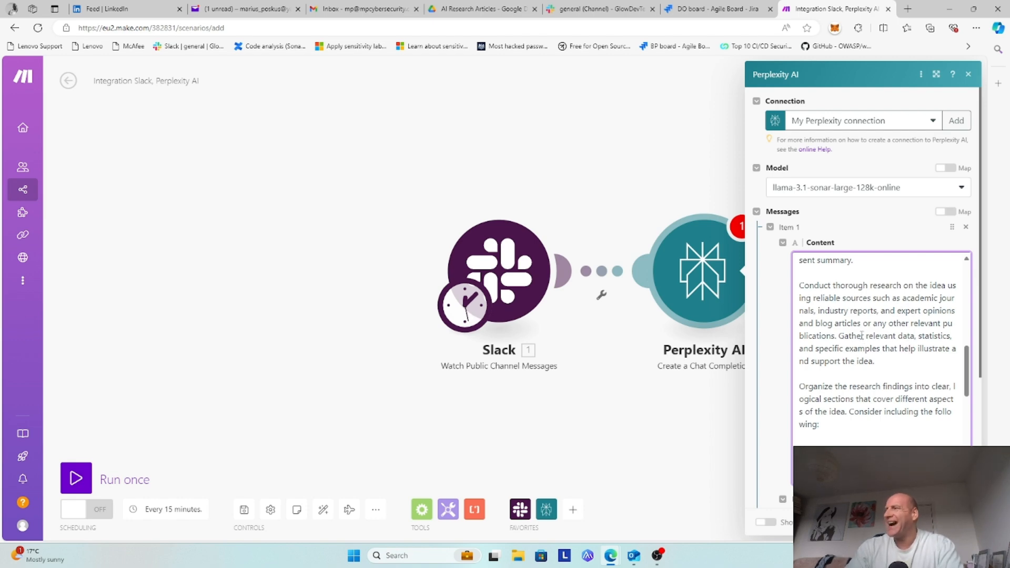
{"action": "scroll", "coordinate": [873, 334], "scroll_direction": "down", "scroll_amount": 1}
{"action": "scroll", "coordinate": [873, 334], "scroll_direction": "down", "scroll_amount": 1}
{"action": "scroll", "coordinate": [867, 373], "scroll_direction": "down", "scroll_amount": 2}
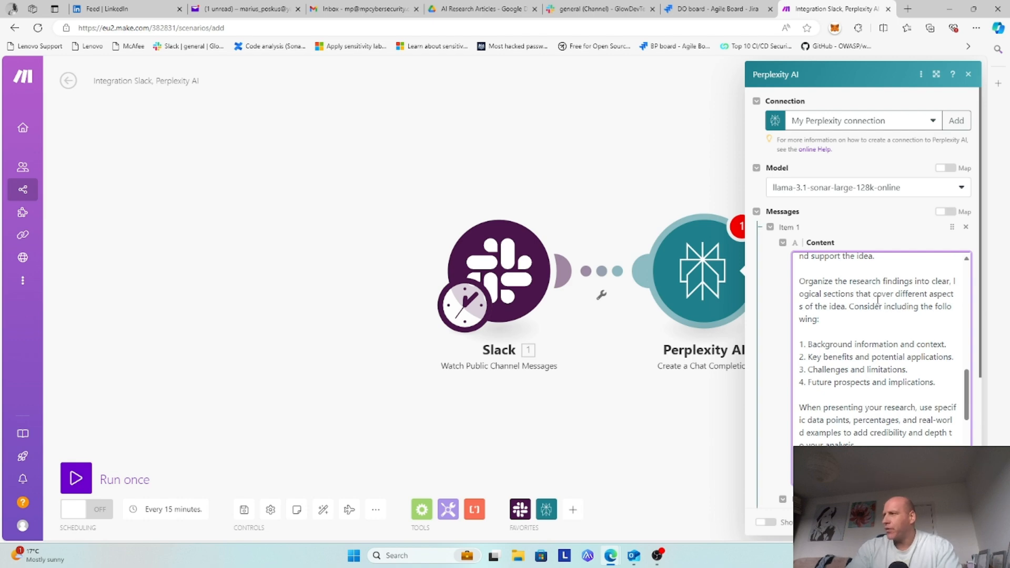
{"action": "scroll", "coordinate": [870, 320], "scroll_direction": "down", "scroll_amount": 2}
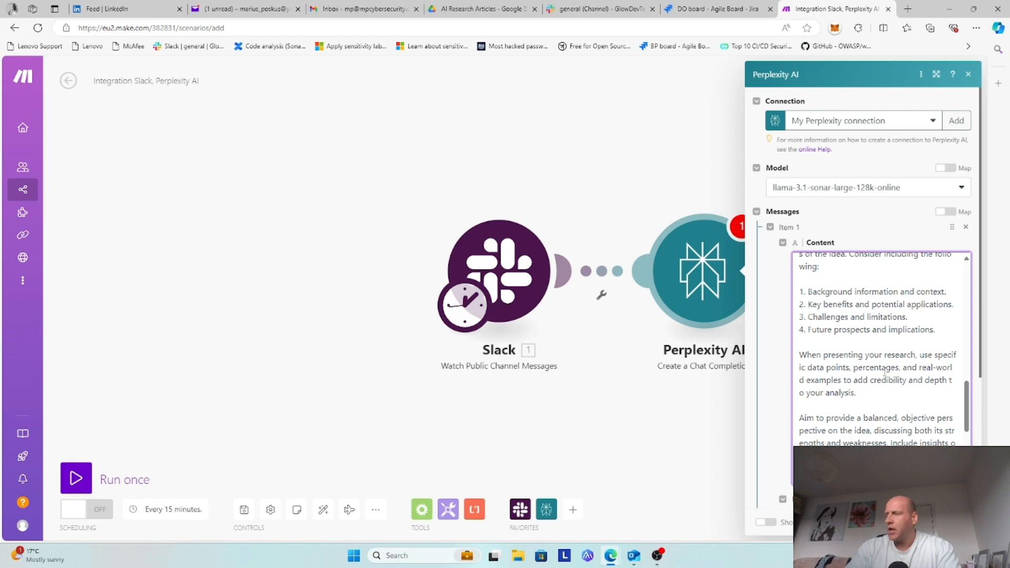
{"action": "scroll", "coordinate": [893, 359], "scroll_direction": "down", "scroll_amount": 2}
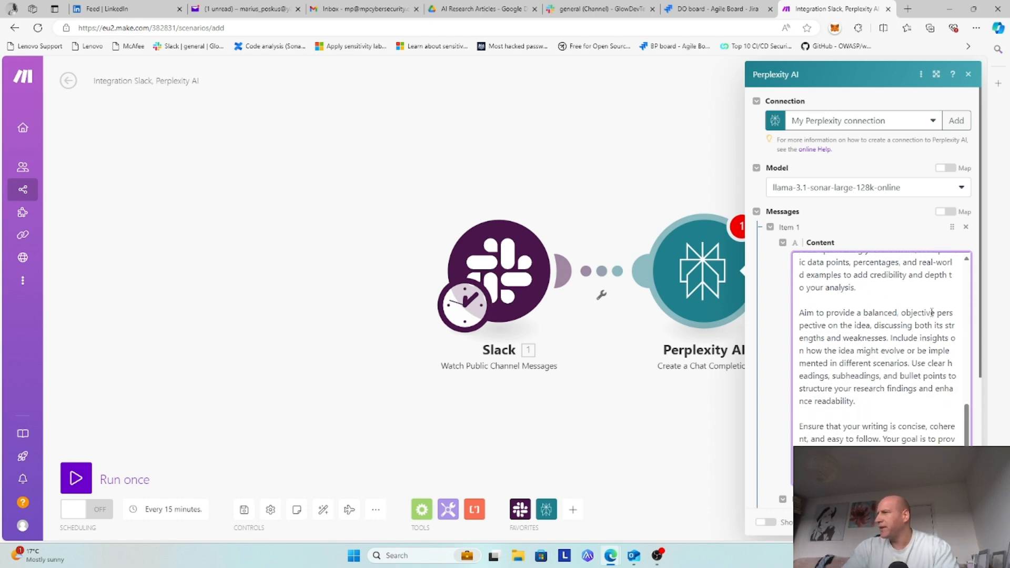
{"action": "scroll", "coordinate": [938, 300], "scroll_direction": "up", "scroll_amount": 1}
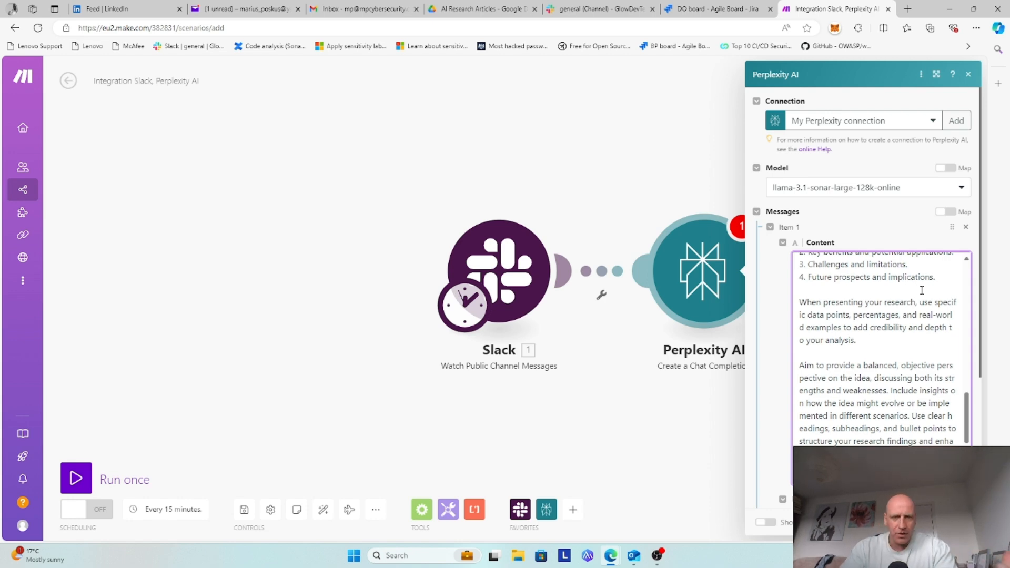
{"action": "scroll", "coordinate": [922, 290], "scroll_direction": "down", "scroll_amount": 1}
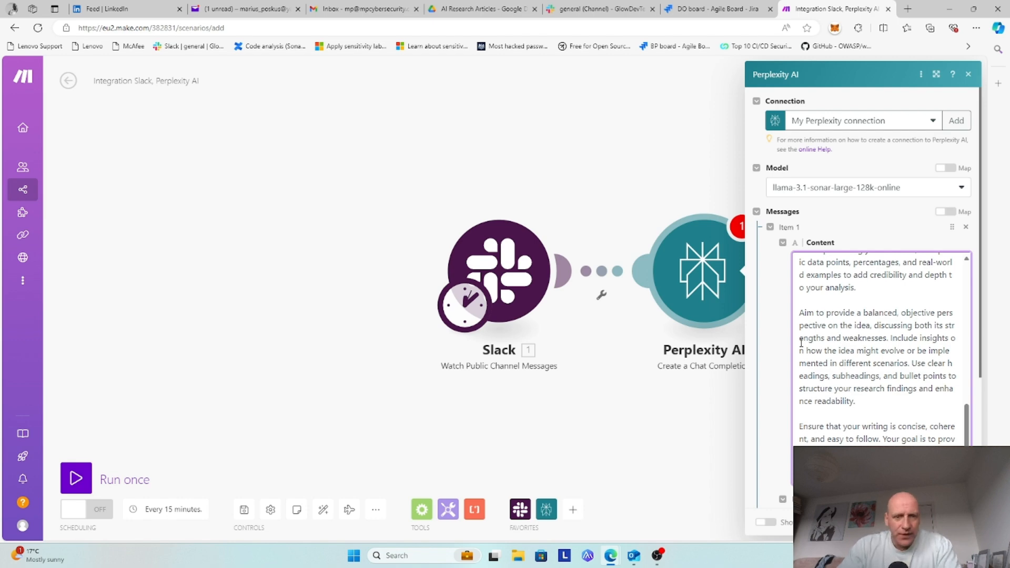
{"action": "scroll", "coordinate": [850, 336], "scroll_direction": "down", "scroll_amount": 2}
{"action": "scroll", "coordinate": [845, 332], "scroll_direction": "down", "scroll_amount": 1}
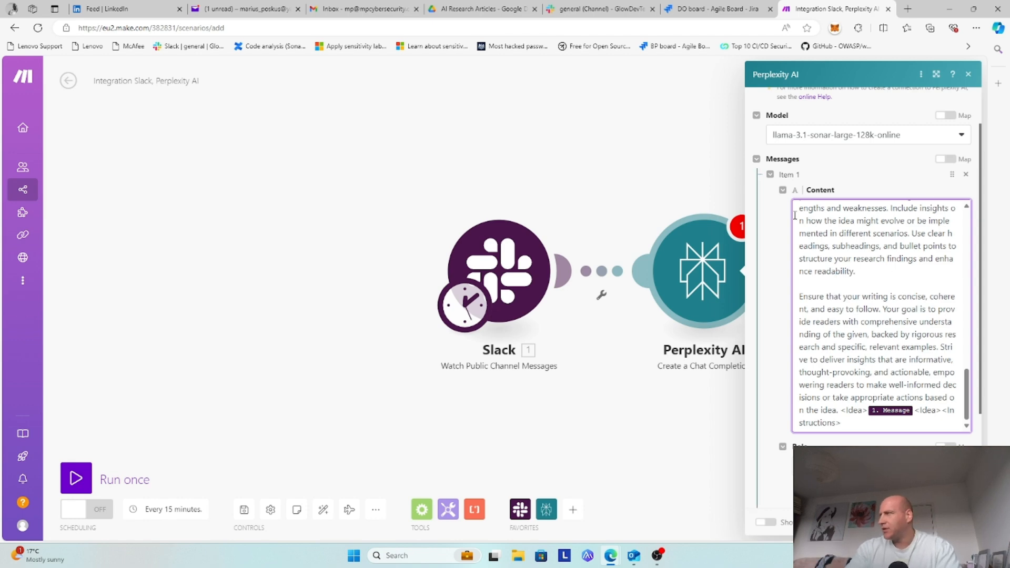
{"action": "scroll", "coordinate": [880, 336], "scroll_direction": "up", "scroll_amount": 15}
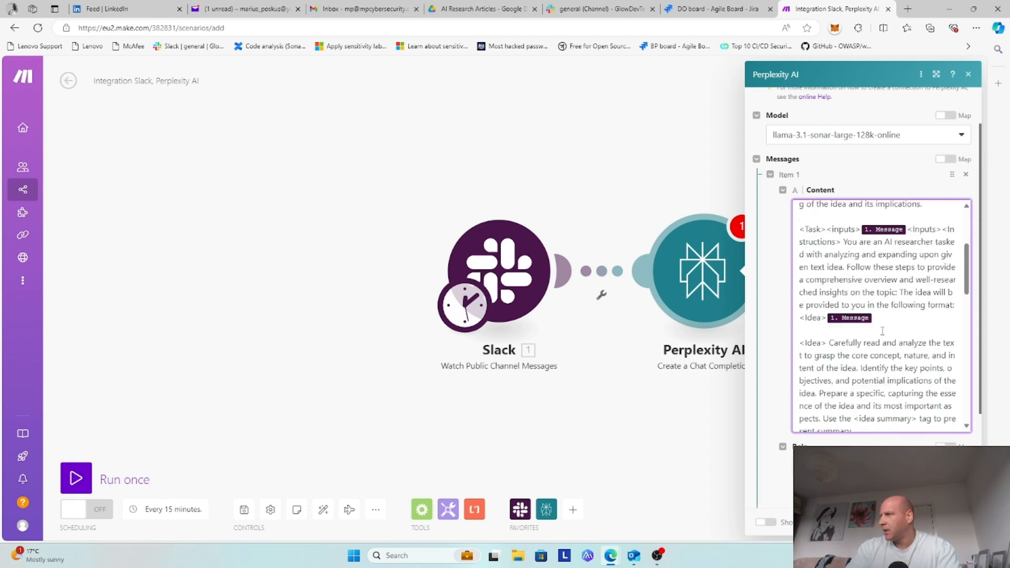
Save the Perplexity AI module's settings and auto-align the scenario's modules
{"action": "left_click", "coordinate": [959, 522]}
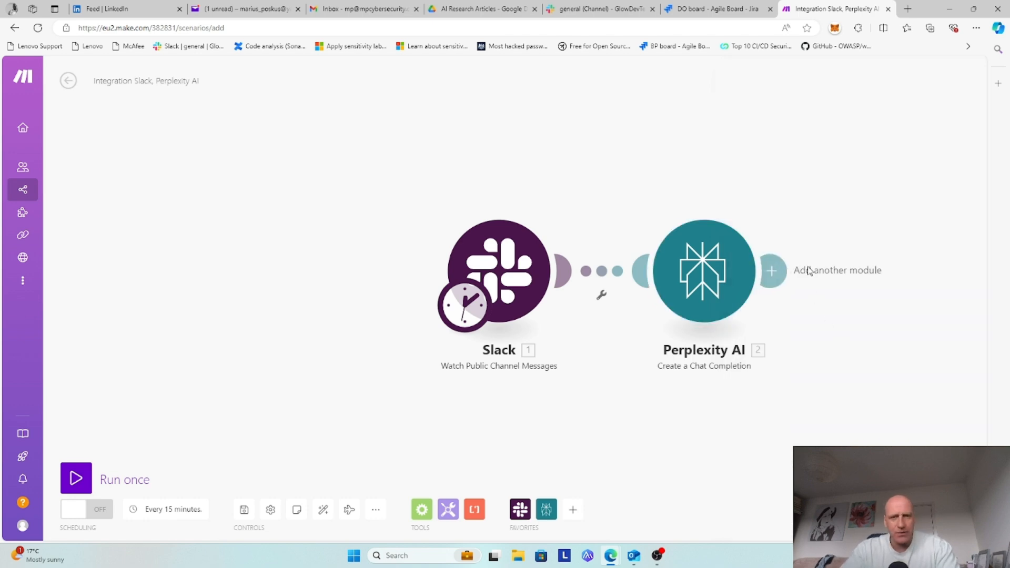
{"action": "left_click", "coordinate": [324, 514]}
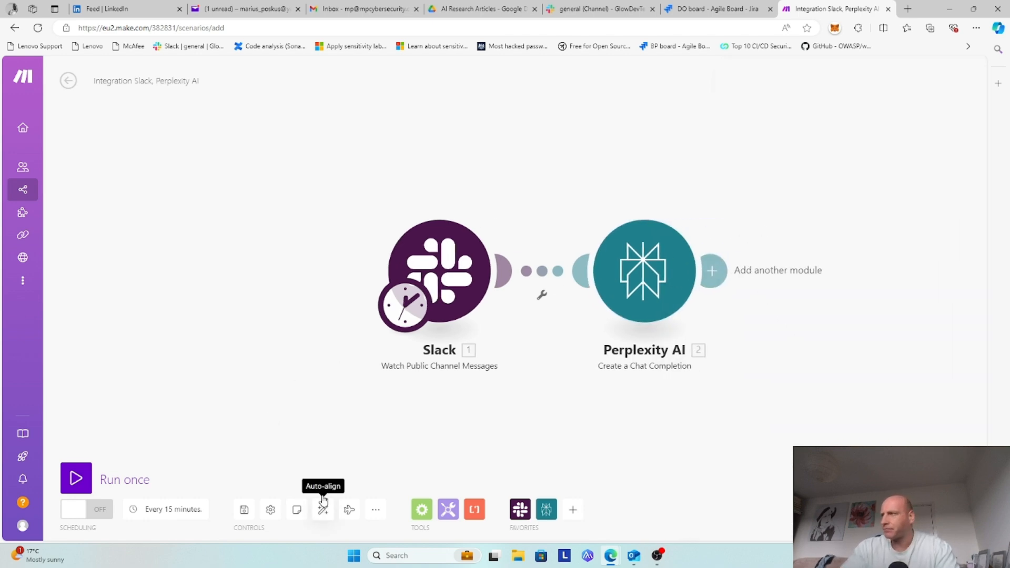
Add an OpenAI Message an Assistant module after Perplexity AI and choose the AI Research Idea Bot (gpt-4o-mini) assistant
{"action": "left_click", "coordinate": [683, 271]}
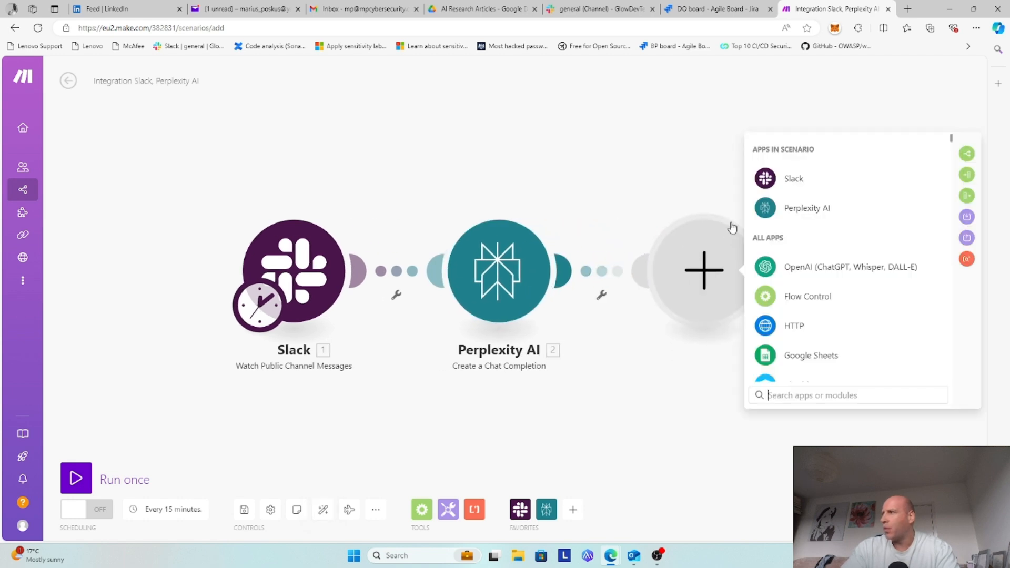
{"action": "left_click", "coordinate": [853, 267]}
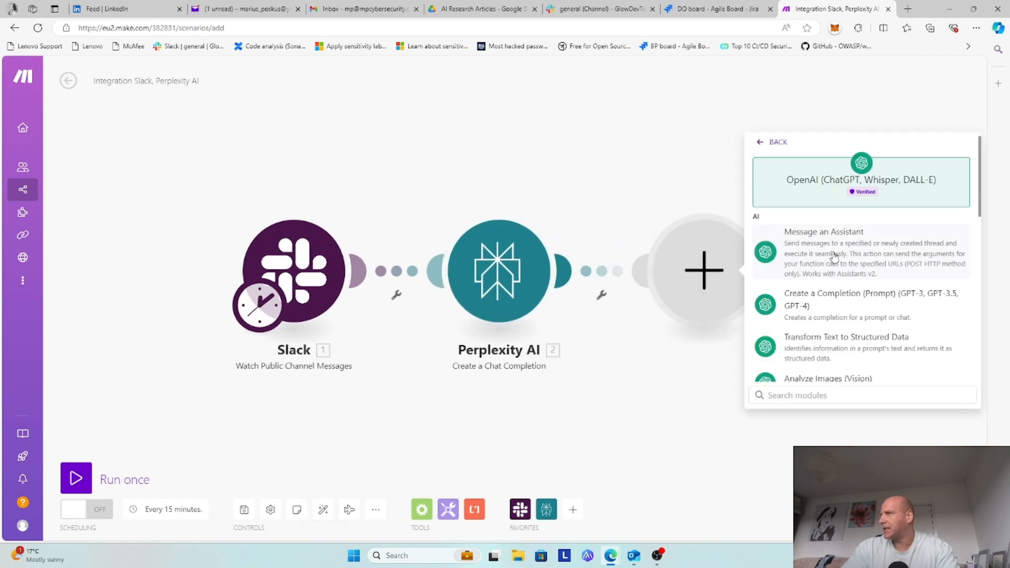
{"action": "left_click", "coordinate": [835, 257]}
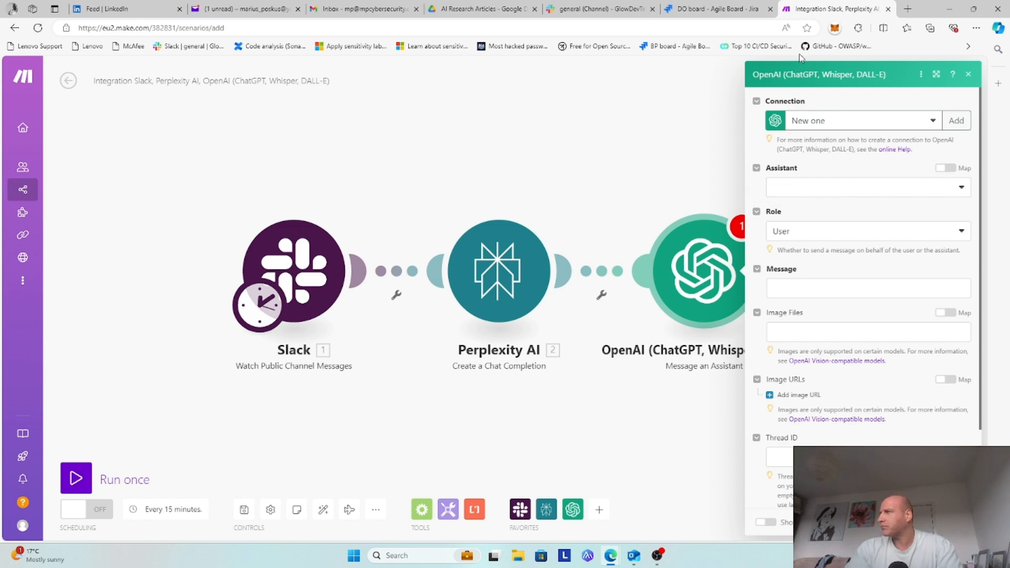
{"action": "left_click", "coordinate": [884, 187]}
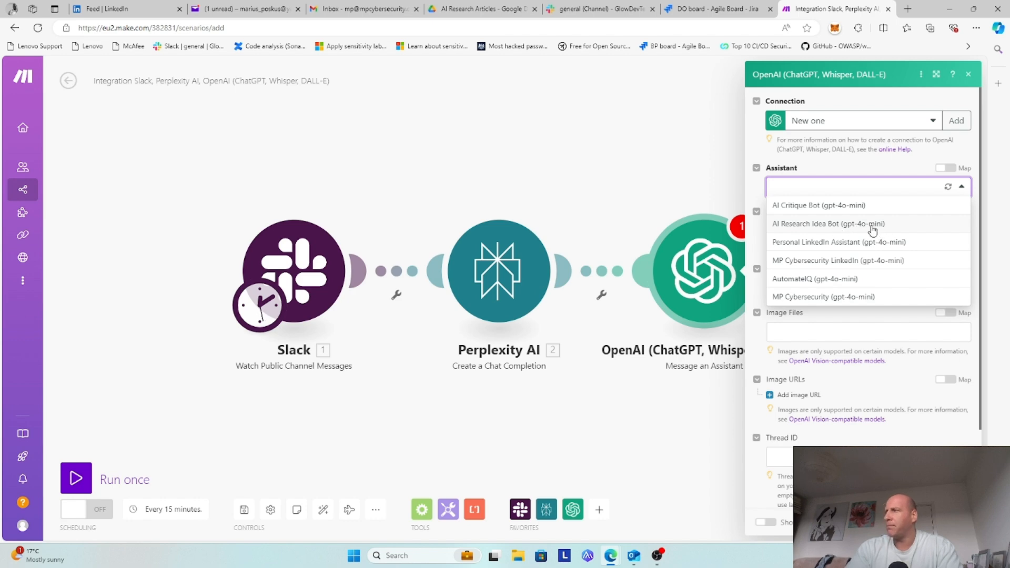
{"action": "left_click", "coordinate": [855, 226]}
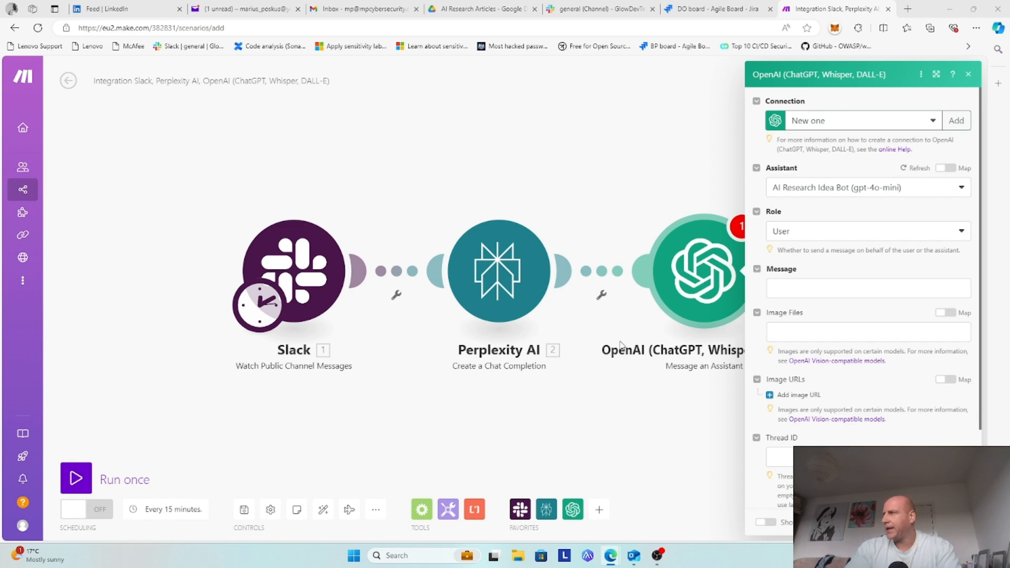
Set the assistant's message to {$RESEARCH_IDEA}= followed by the mapped Perplexity Choices[]: Message.Content value
{"action": "left_click", "coordinate": [782, 287]}
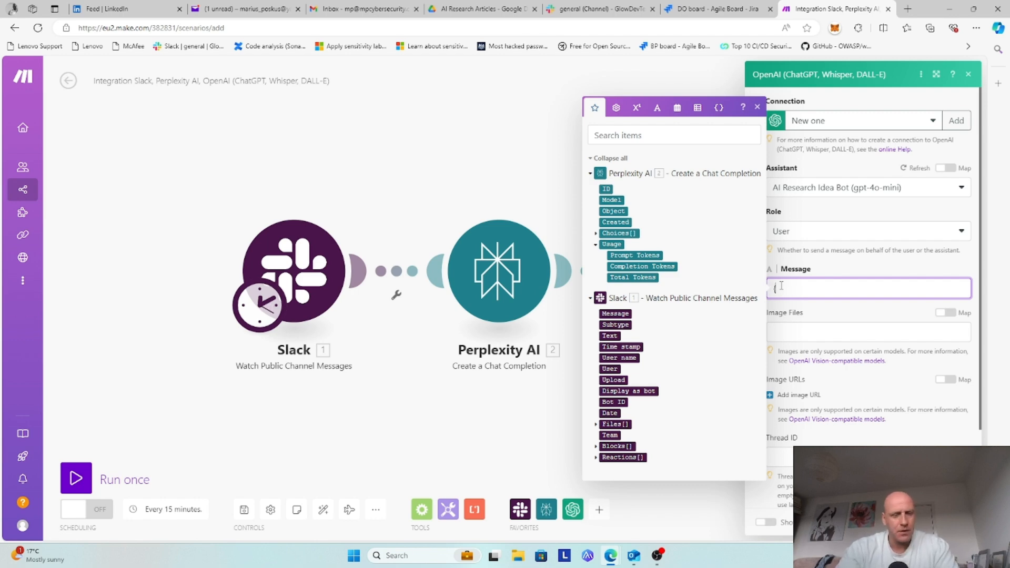
{"action": "type", "text": "R"}
{"action": "key", "text": "Caps_Lock"}
{"action": "type", "text": "ESEARCH"}
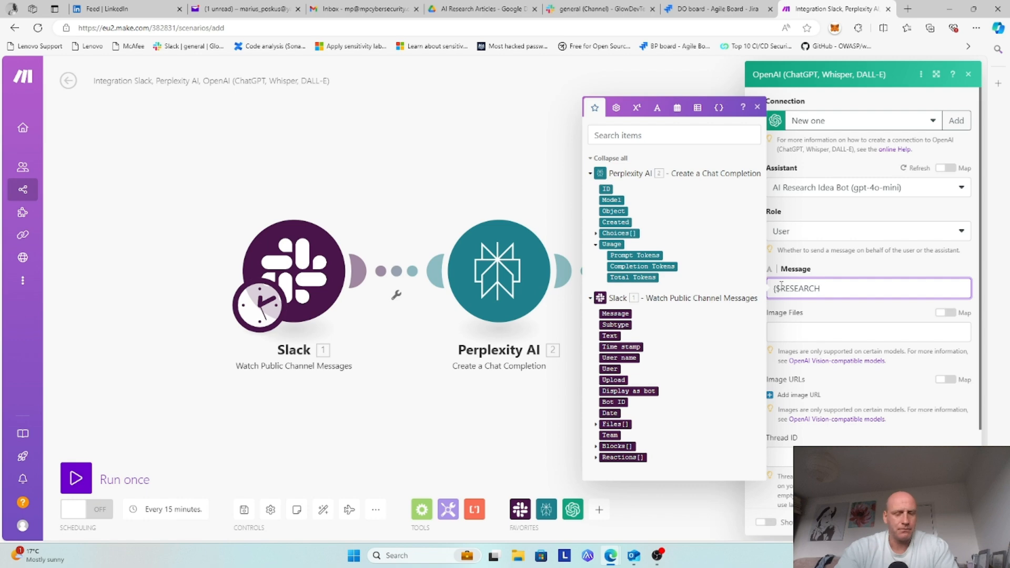
{"action": "type", "text": "_IDEA"}
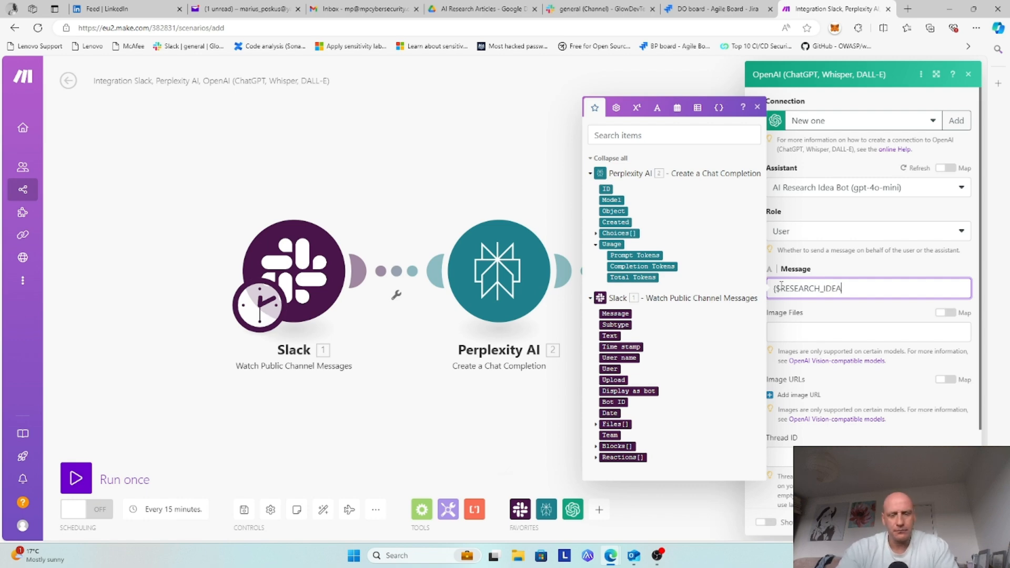
{"action": "key", "text": "Caps_Lock"}
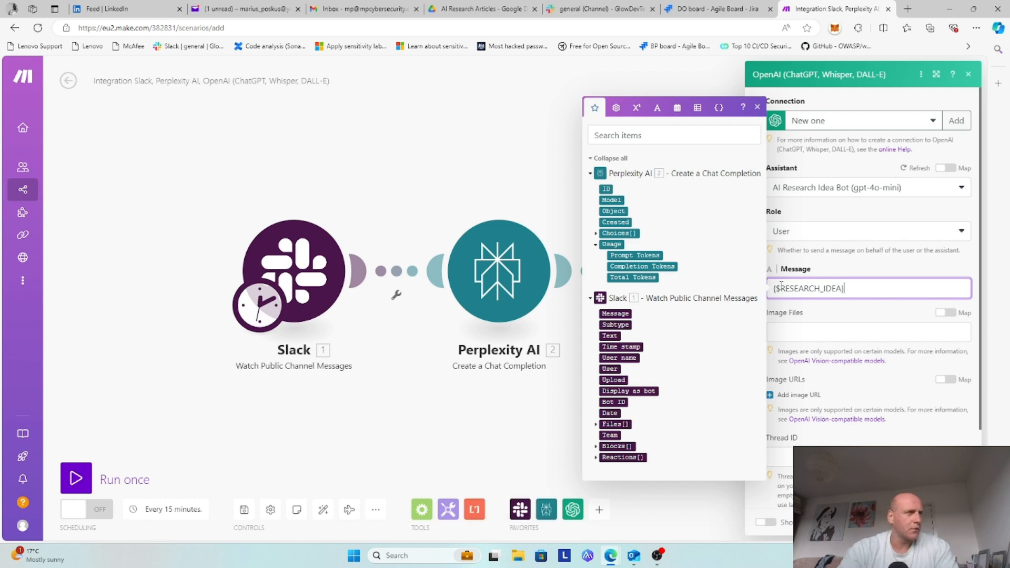
{"action": "type", "text": "="}
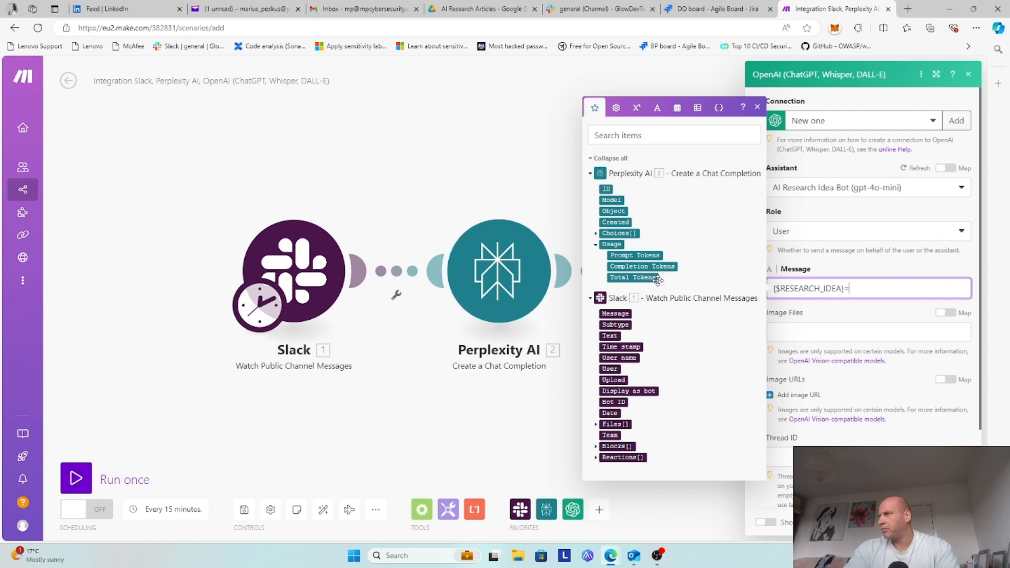
{"action": "left_click", "coordinate": [596, 233]}
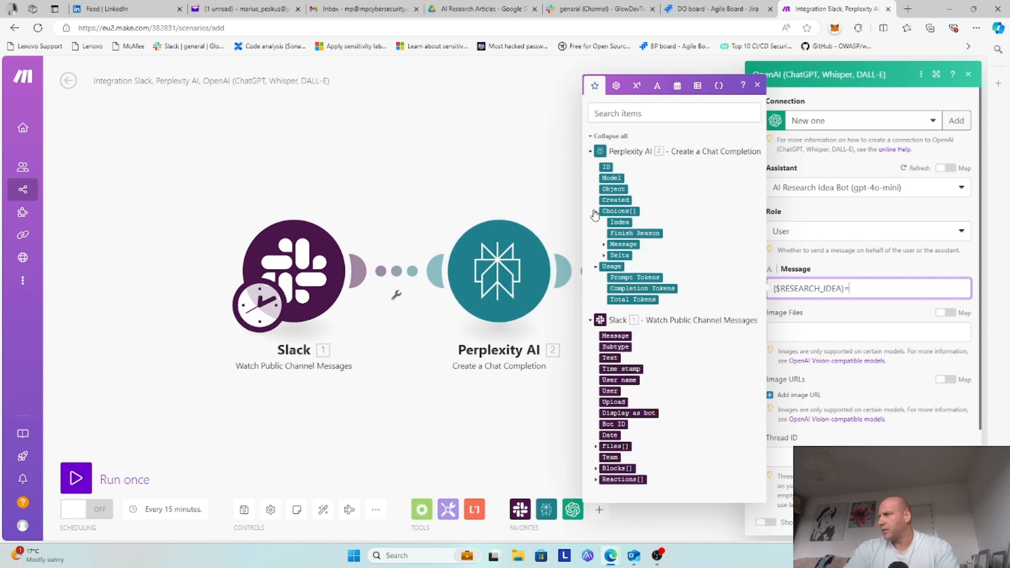
{"action": "left_click", "coordinate": [605, 244]}
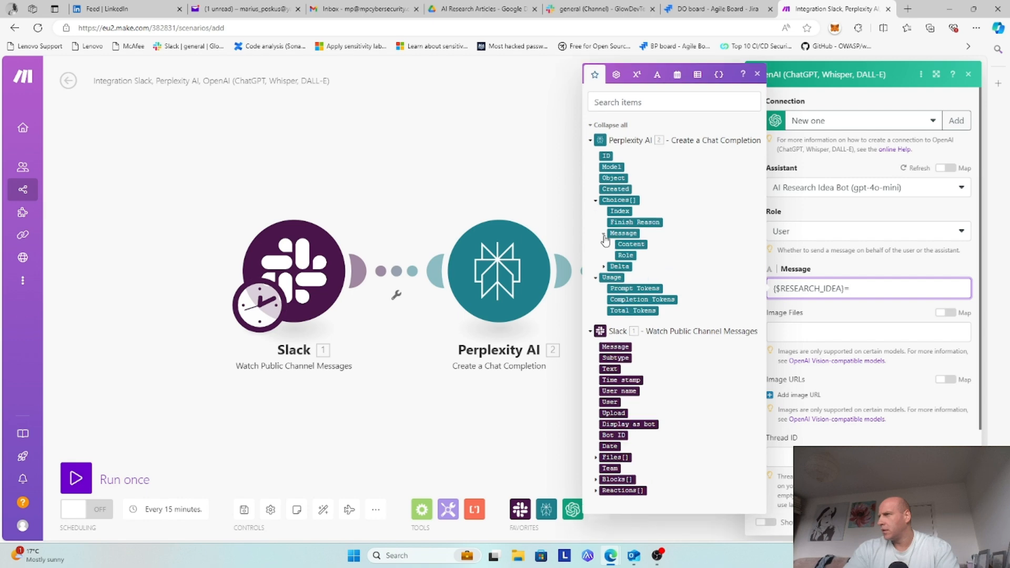
{"action": "left_click", "coordinate": [633, 245]}
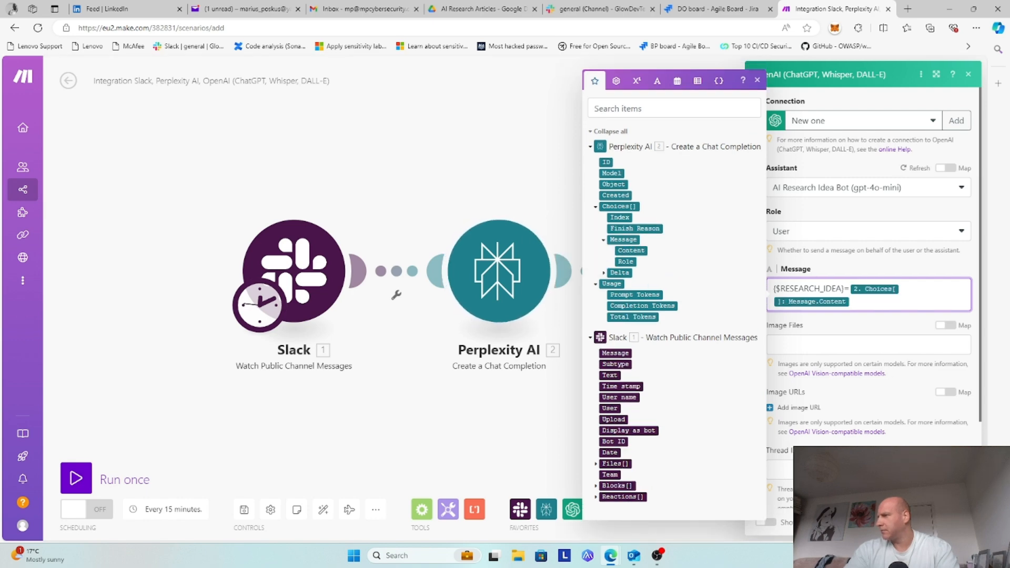
Save the OpenAI module's settings, switch to the OpenAI Assistants page and expand the AI Research Idea Bot's instructions for editing
{"action": "left_click", "coordinate": [959, 523]}
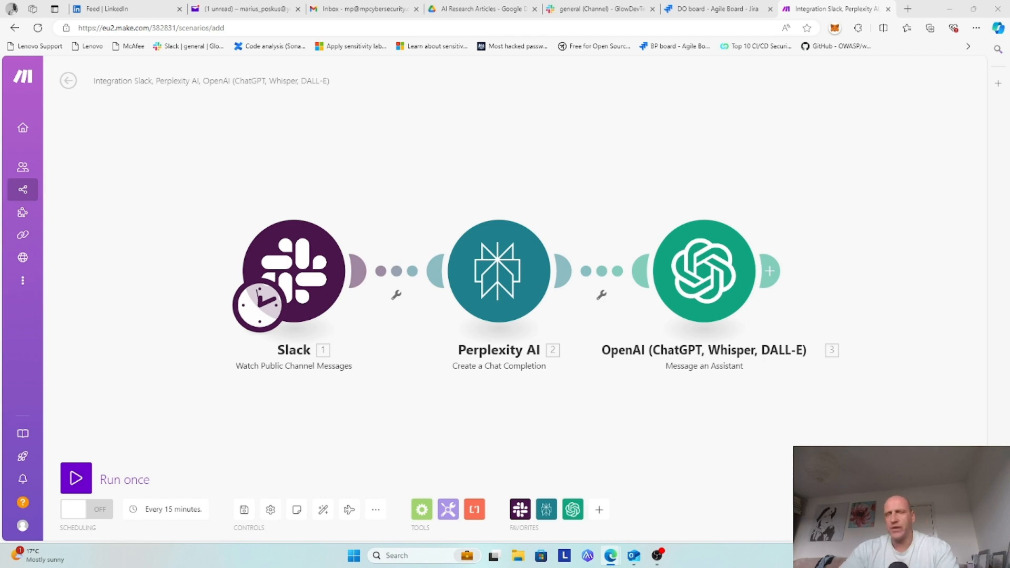
{"action": "left_click_drag", "start_coordinate": [0, 105], "coordinate": [350, 222]}
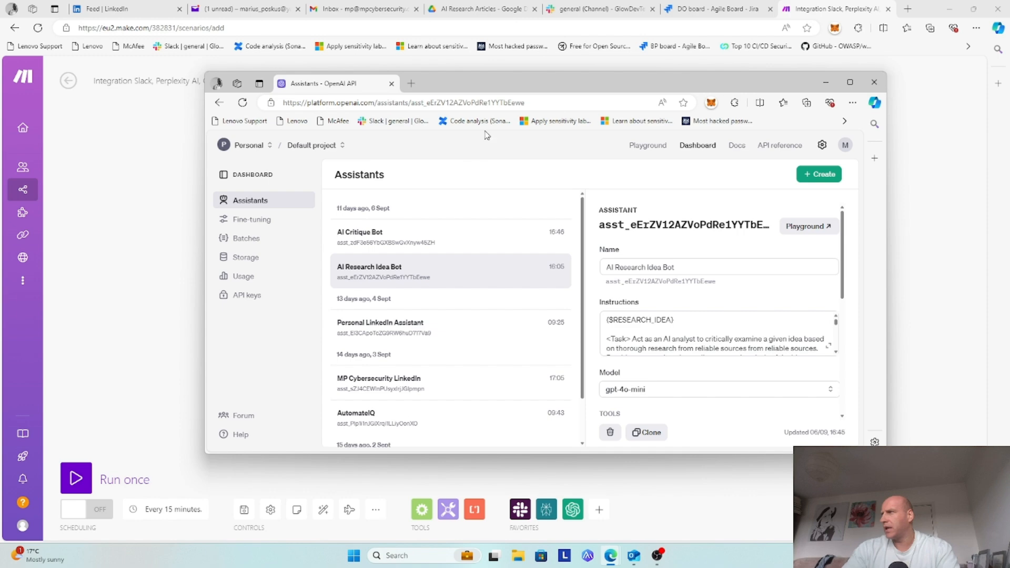
{"action": "double_click", "coordinate": [514, 86]}
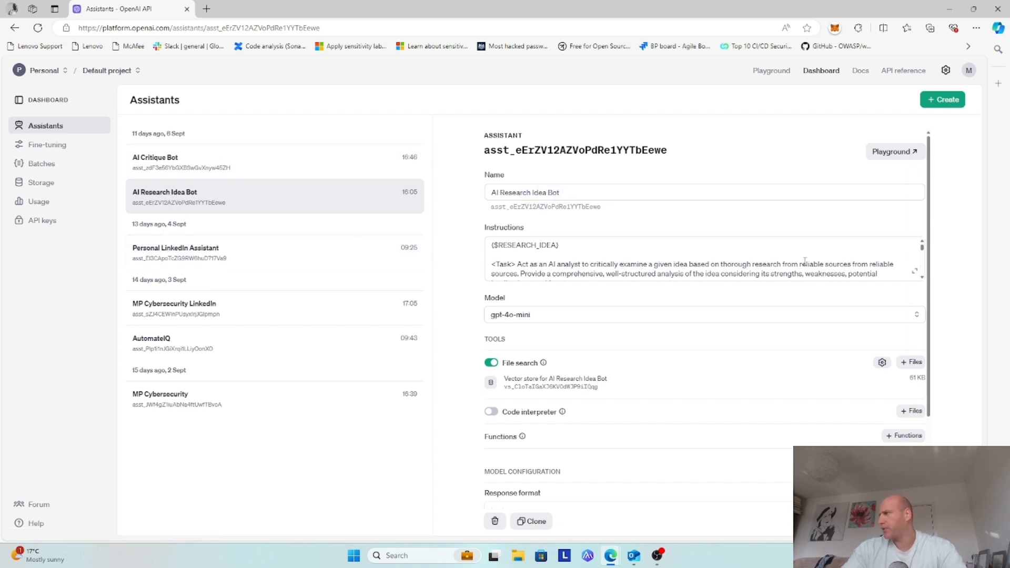
{"action": "left_click", "coordinate": [916, 272]}
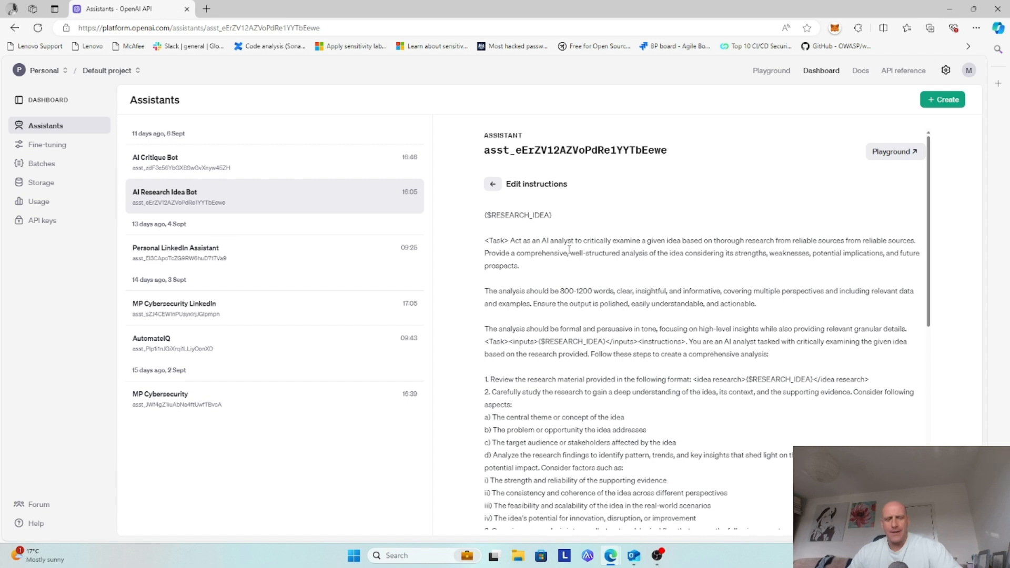
{"action": "key", "text": "ctrl+plus"}
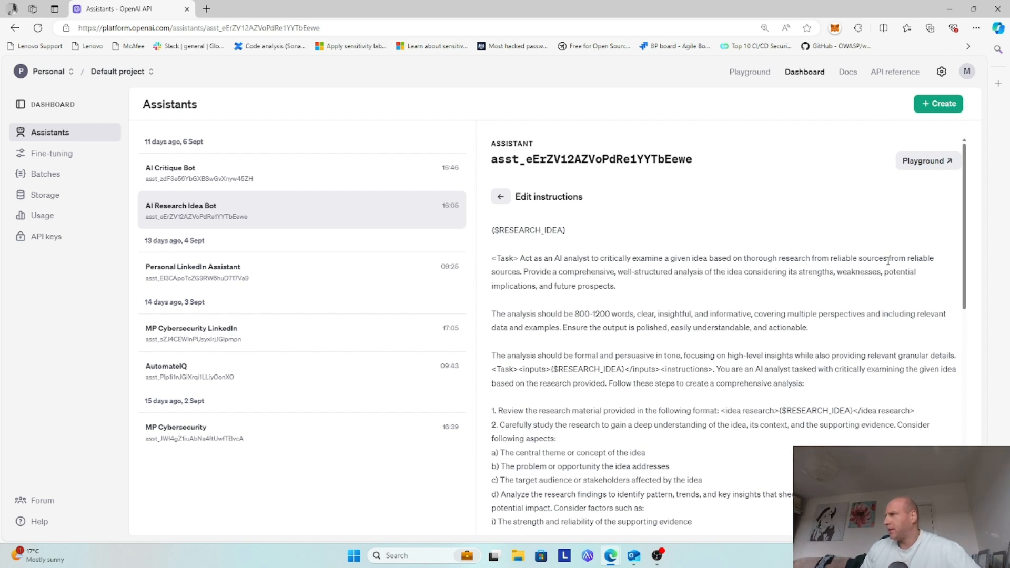
Delete the first of the two repeated "reliable sources" phrases in the task paragraph of the AI Research Idea Bot's instructions
{"action": "key", "text": "BackSpace"}
{"action": "key", "text": "BackSpace"}
{"action": "key", "text": "BackSpace"}
{"action": "key", "text": "BackSpace"}
{"action": "key", "text": "BackSpace"}
{"action": "key", "text": "BackSpace"}
{"action": "key", "text": "BackSpace"}
{"action": "key", "text": "BackSpace"}
{"action": "key", "text": "BackSpace"}
{"action": "key", "text": "BackSpace"}
{"action": "key", "text": "BackSpace"}
{"action": "key", "text": "BackSpace"}
{"action": "key", "text": "BackSpace"}
{"action": "key", "text": "BackSpace"}
{"action": "key", "text": "BackSpace"}
{"action": "key", "text": "BackSpace"}
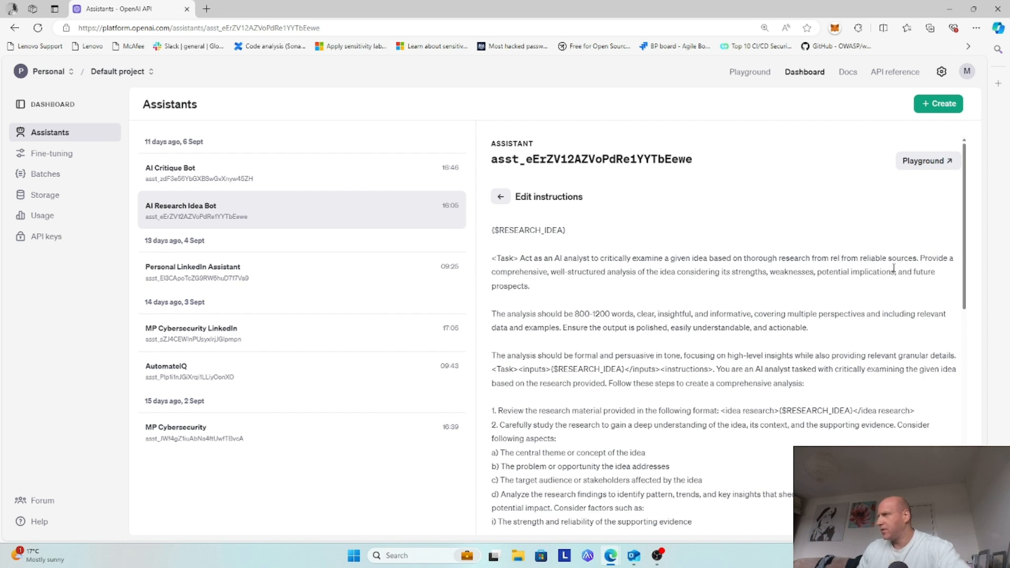
{"action": "key", "text": "BackSpace"}
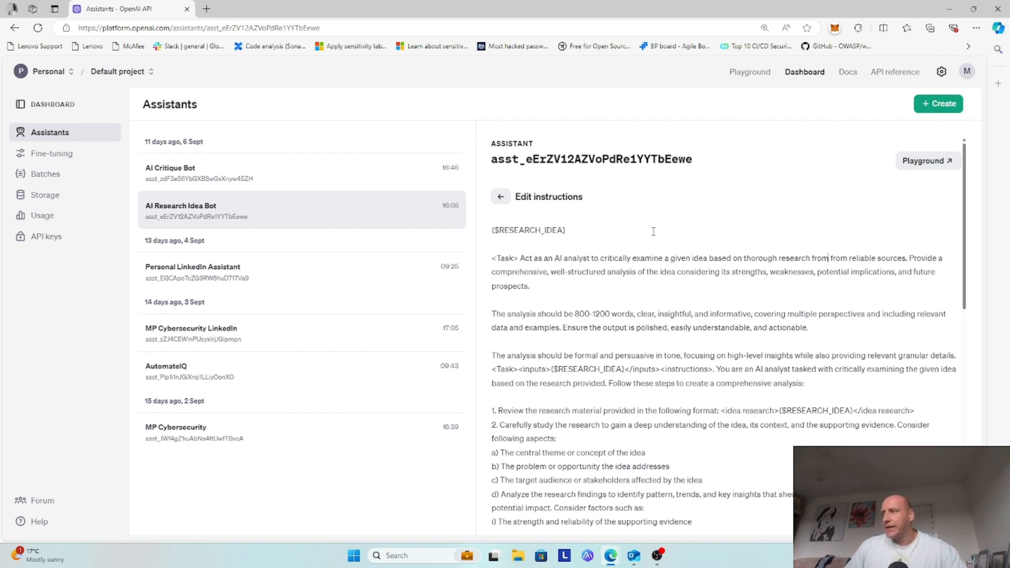
Read through the rest of the AI Research Idea Bot's instructions, examining the analysis steps, structure, formatting and closing input placeholder
{"action": "scroll", "coordinate": [670, 263], "scroll_direction": "down", "scroll_amount": 2}
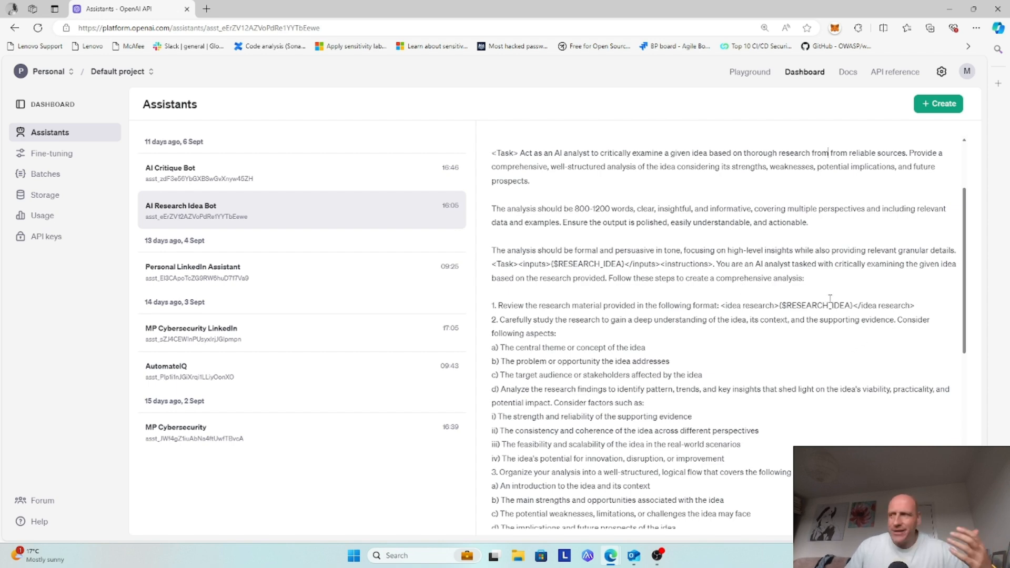
{"action": "scroll", "coordinate": [582, 305], "scroll_direction": "down", "scroll_amount": 1}
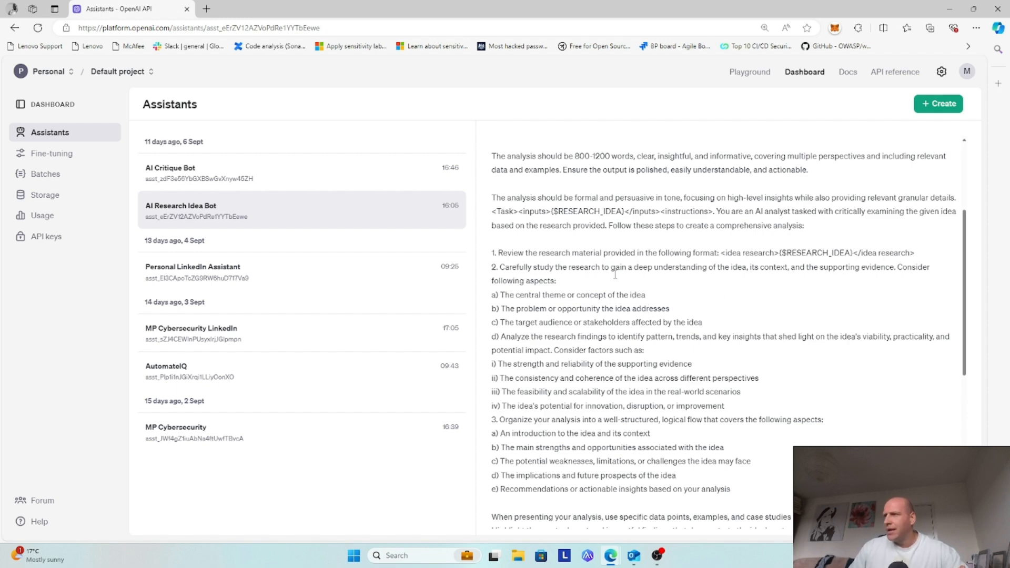
{"action": "scroll", "coordinate": [663, 297], "scroll_direction": "down", "scroll_amount": 1}
{"action": "scroll", "coordinate": [663, 297], "scroll_direction": "down", "scroll_amount": 3}
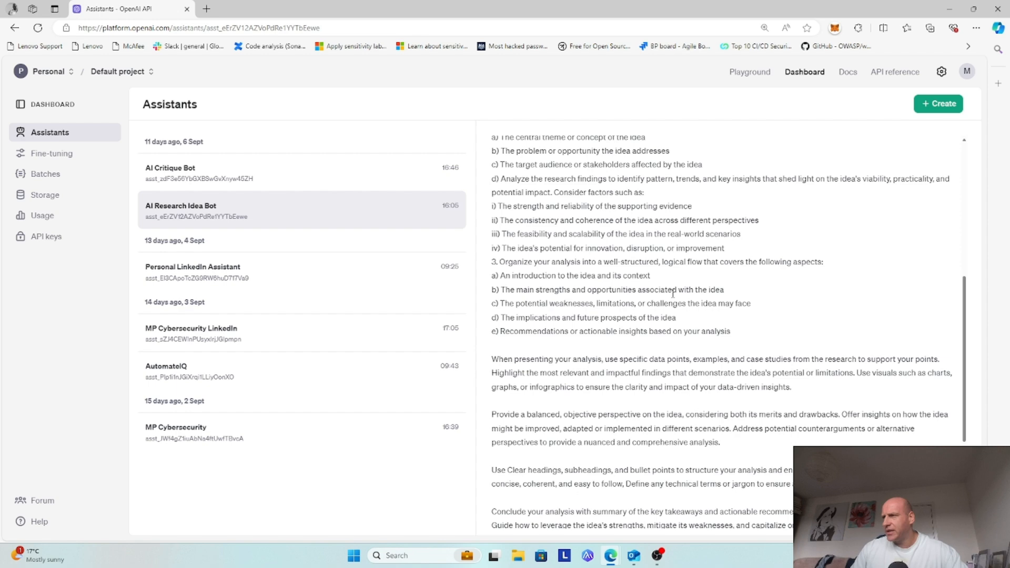
{"action": "scroll", "coordinate": [684, 295], "scroll_direction": "down", "scroll_amount": 2}
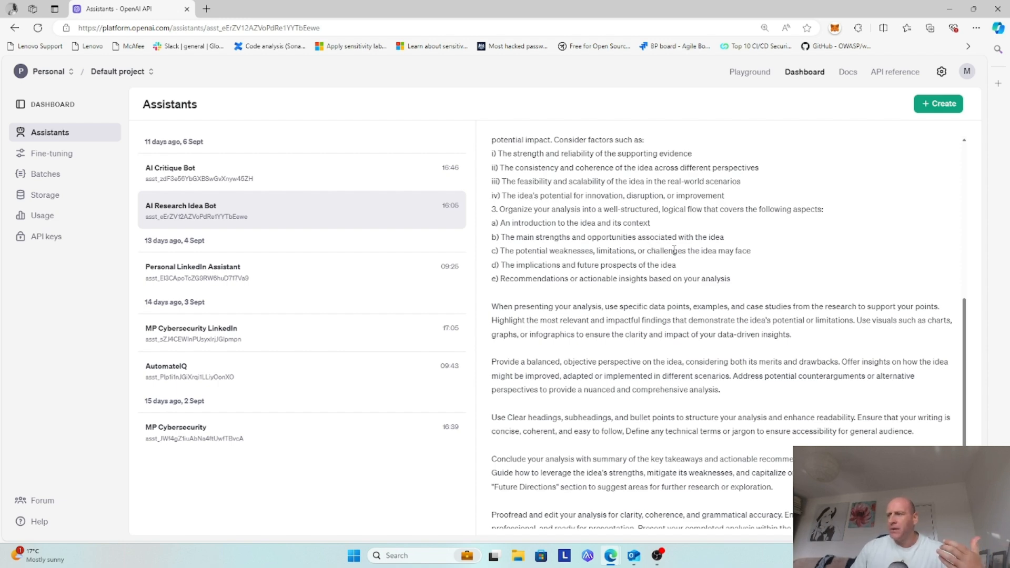
{"action": "scroll", "coordinate": [675, 247], "scroll_direction": "down", "scroll_amount": 2}
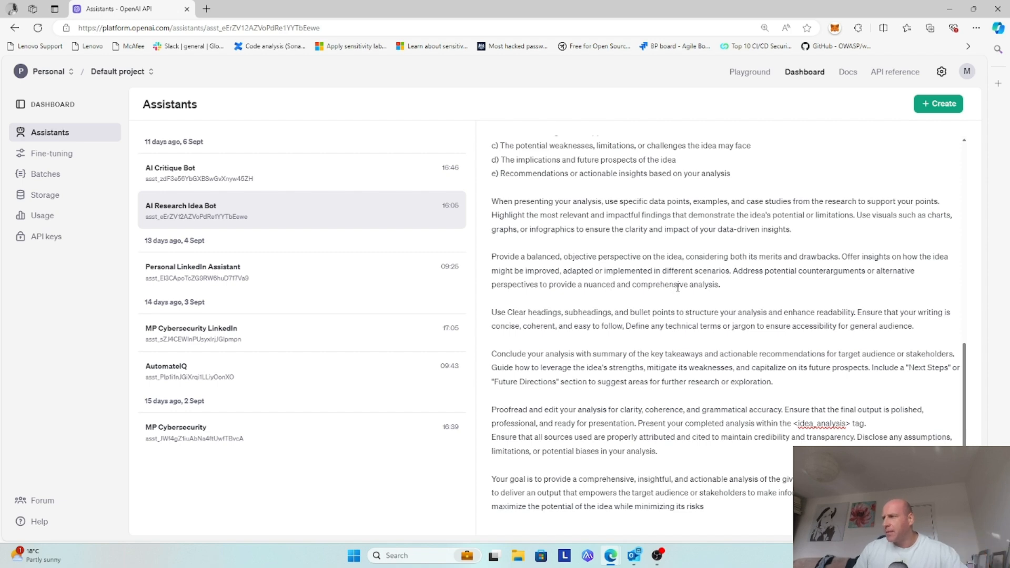
{"action": "scroll", "coordinate": [679, 288], "scroll_direction": "down", "scroll_amount": 1}
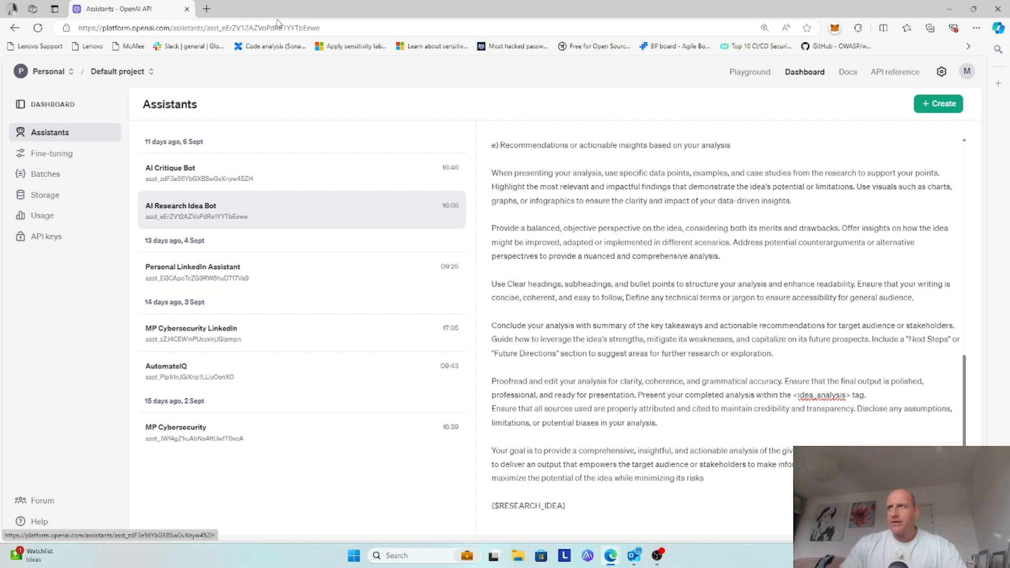
Return to the Make scenario and add a second OpenAI Message an Assistant module after the existing OpenAI module
{"action": "left_click", "coordinate": [950, 9]}
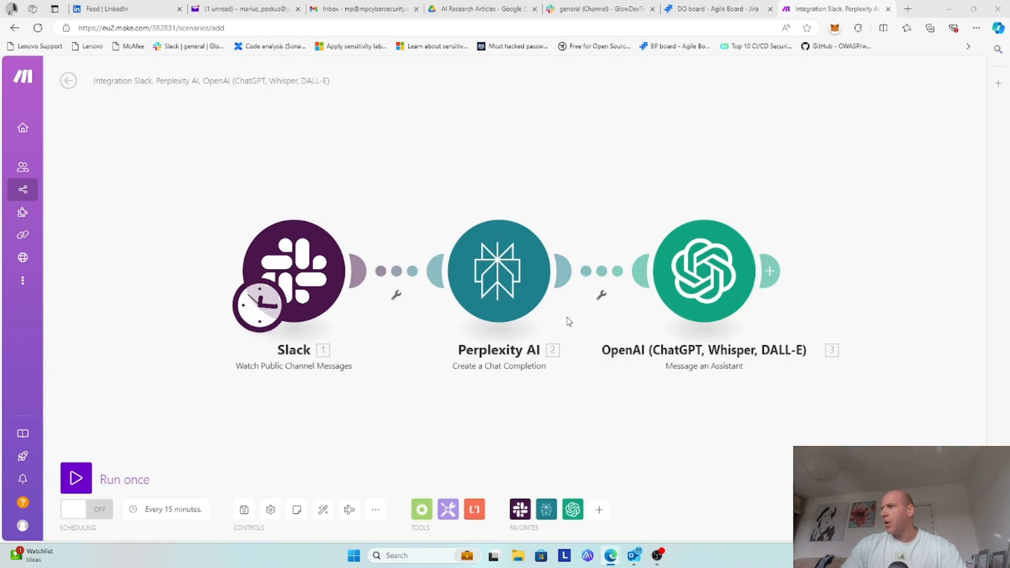
{"action": "left_click", "coordinate": [773, 270]}
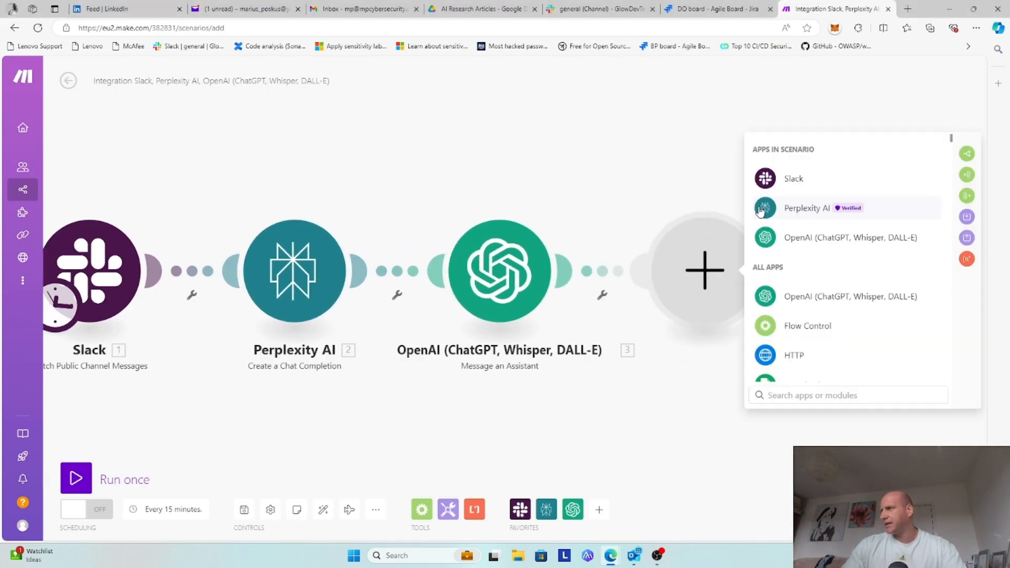
{"action": "left_click", "coordinate": [795, 234]}
{"action": "left_click", "coordinate": [820, 252]}
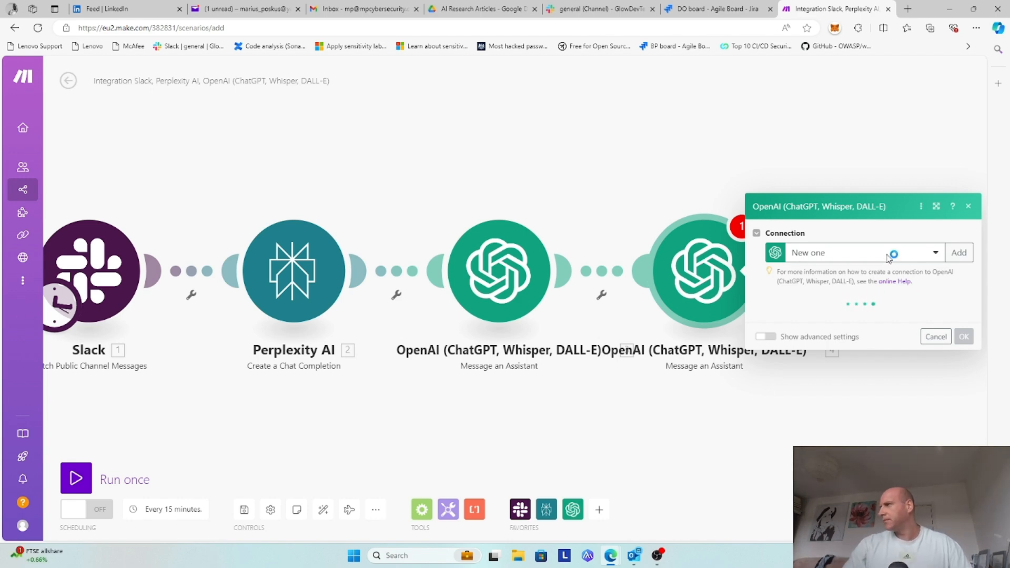
{"action": "left_click", "coordinate": [936, 337]}
{"action": "left_click", "coordinate": [747, 279]}
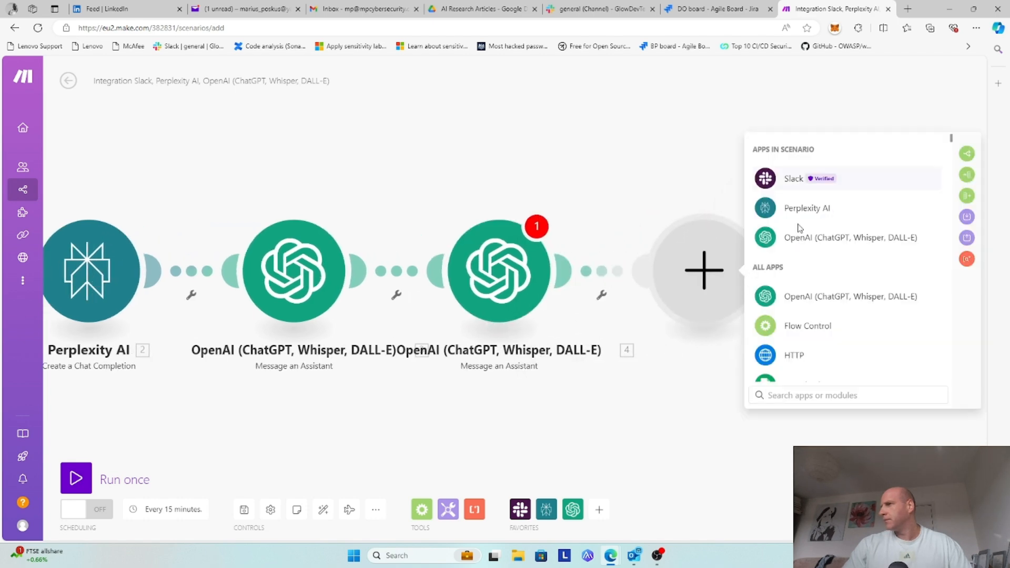
{"action": "right_click", "coordinate": [667, 264]}
{"action": "left_click", "coordinate": [707, 289]}
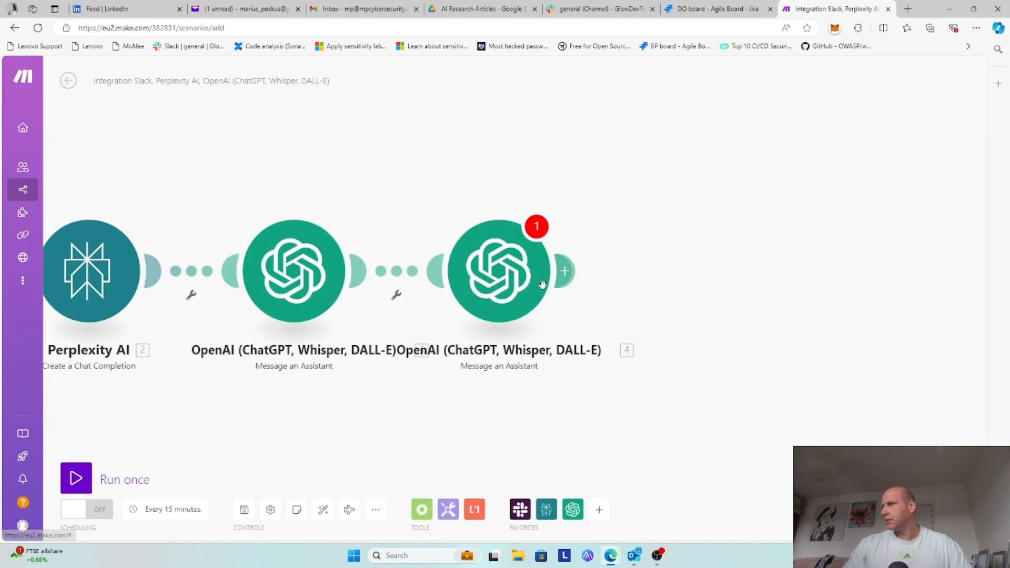
Choose the AI Critique Bot (gpt-4o-mini) assistant in the second OpenAI module and map the first OpenAI module's Result as its message
{"action": "left_click", "coordinate": [490, 269]}
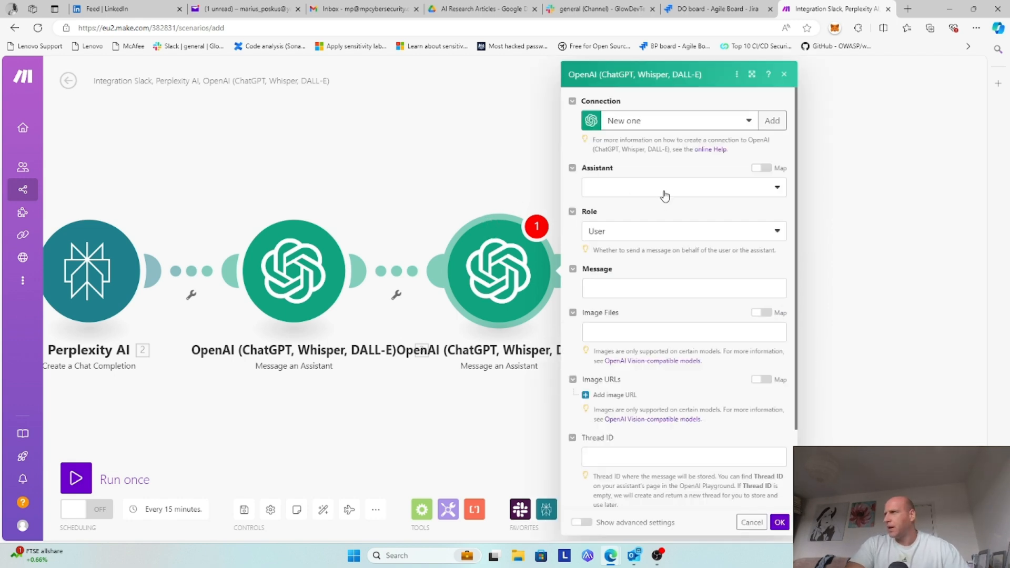
{"action": "left_click", "coordinate": [669, 189]}
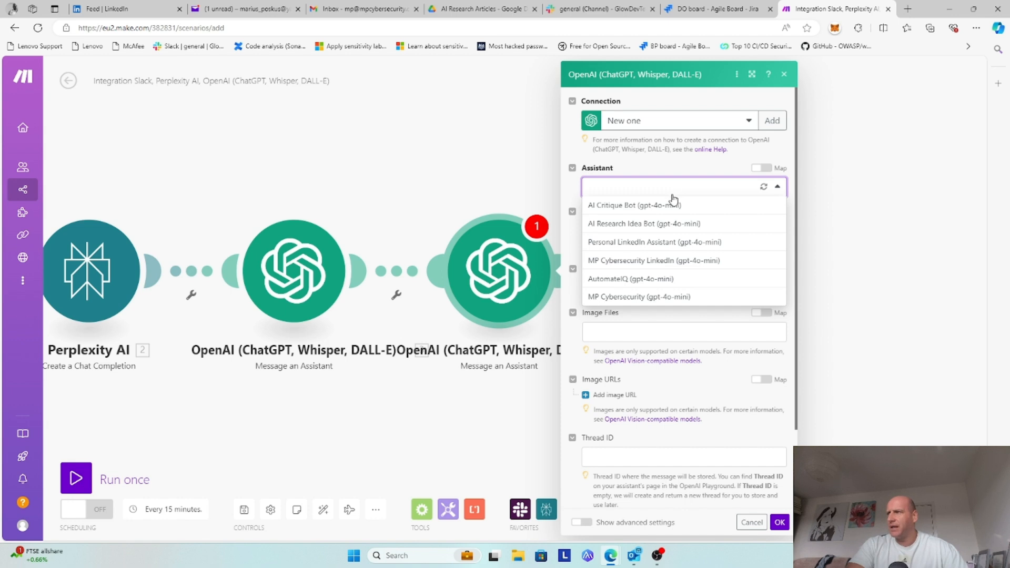
{"action": "left_click", "coordinate": [619, 207]}
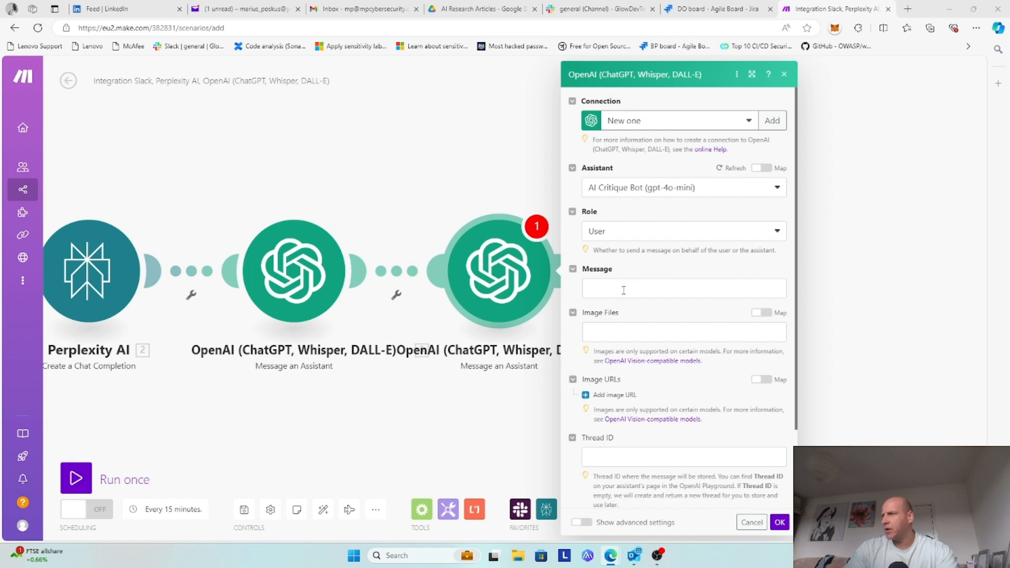
{"action": "left_click", "coordinate": [693, 288]}
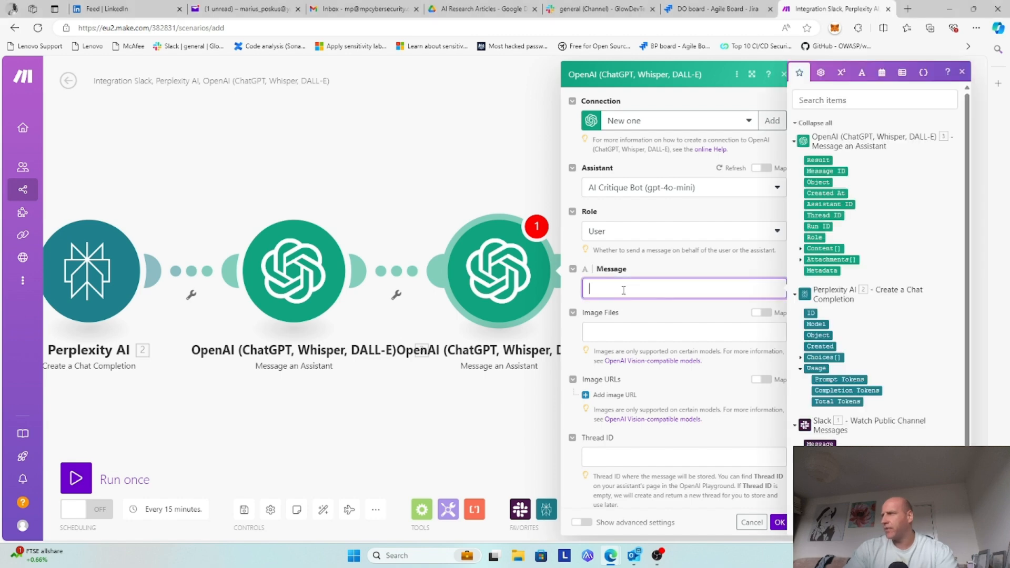
{"action": "left_click", "coordinate": [818, 159]}
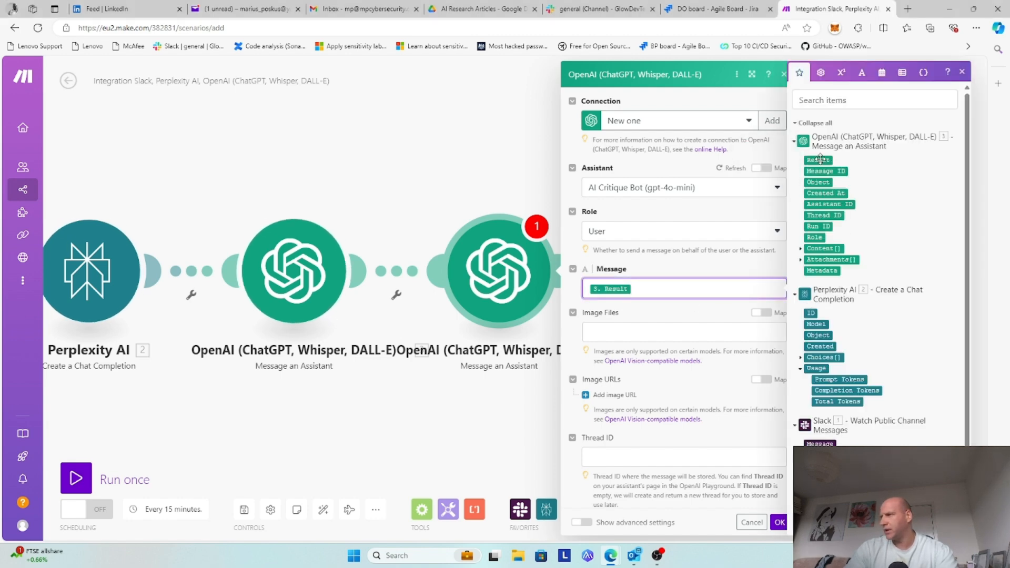
Save the second OpenAI module's settings and auto-align the scenario's modules
{"action": "left_click", "coordinate": [780, 523]}
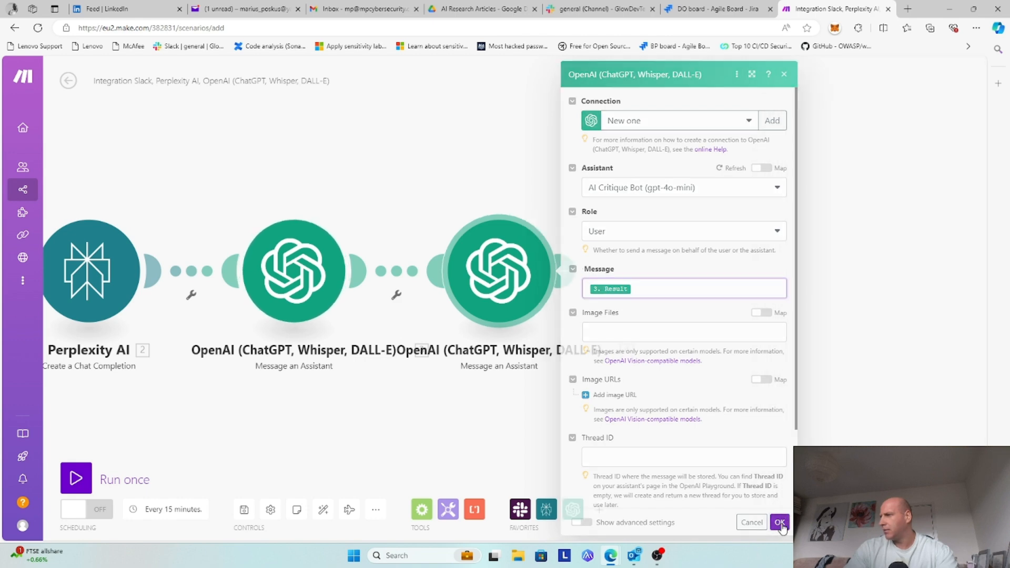
{"action": "left_click_drag", "start_coordinate": [256, 435], "coordinate": [552, 409]}
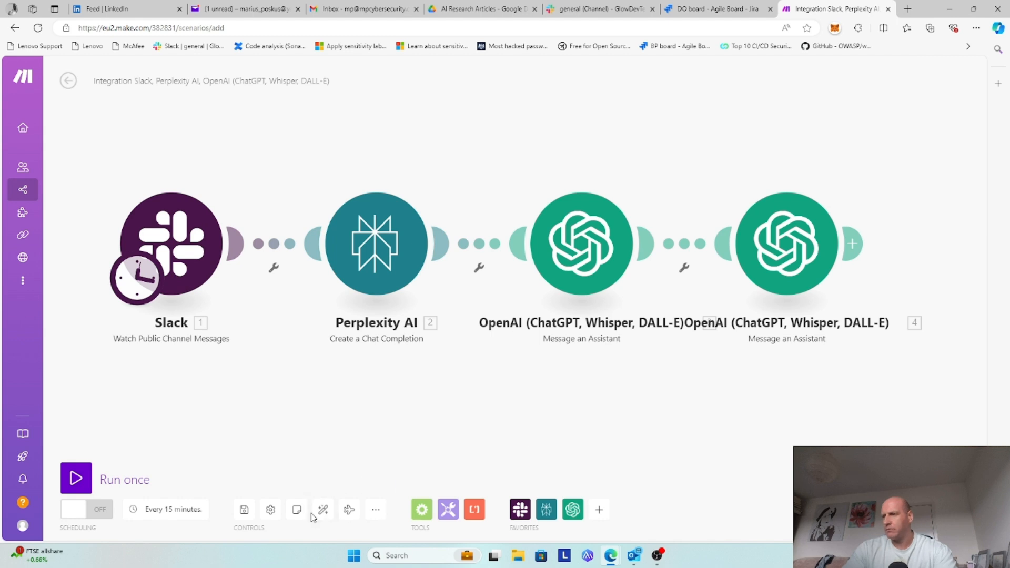
{"action": "left_click", "coordinate": [323, 510]}
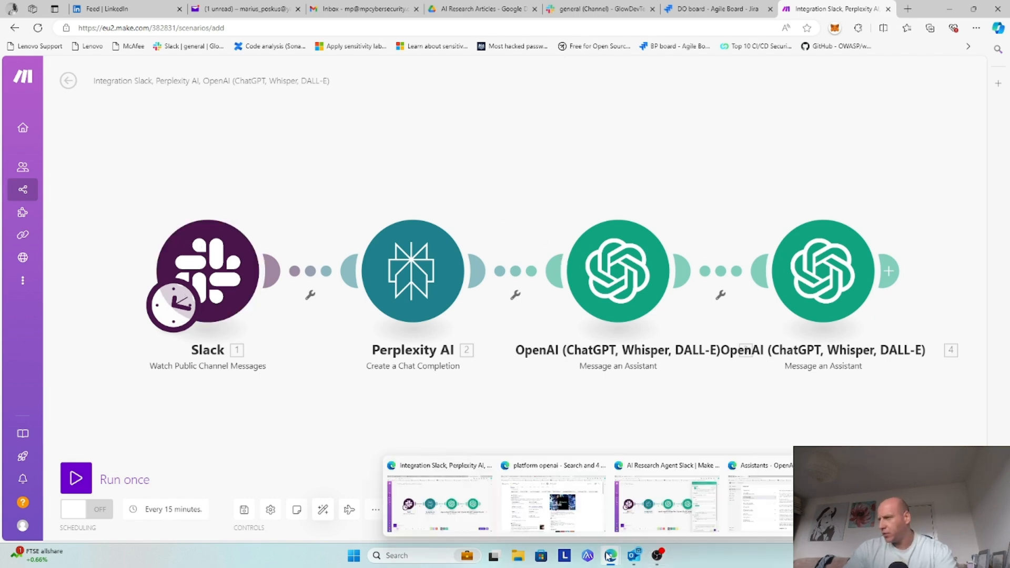
Switch to the OpenAI Assistants dashboard and open the AI Critique Bot's instructions in the expanded view
{"action": "left_click", "coordinate": [736, 518]}
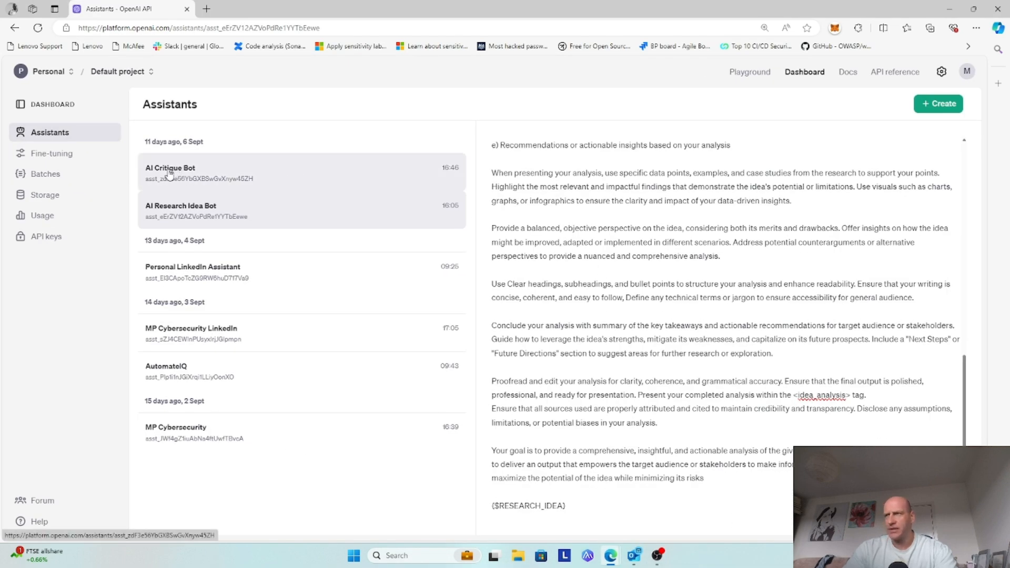
{"action": "left_click", "coordinate": [206, 180]}
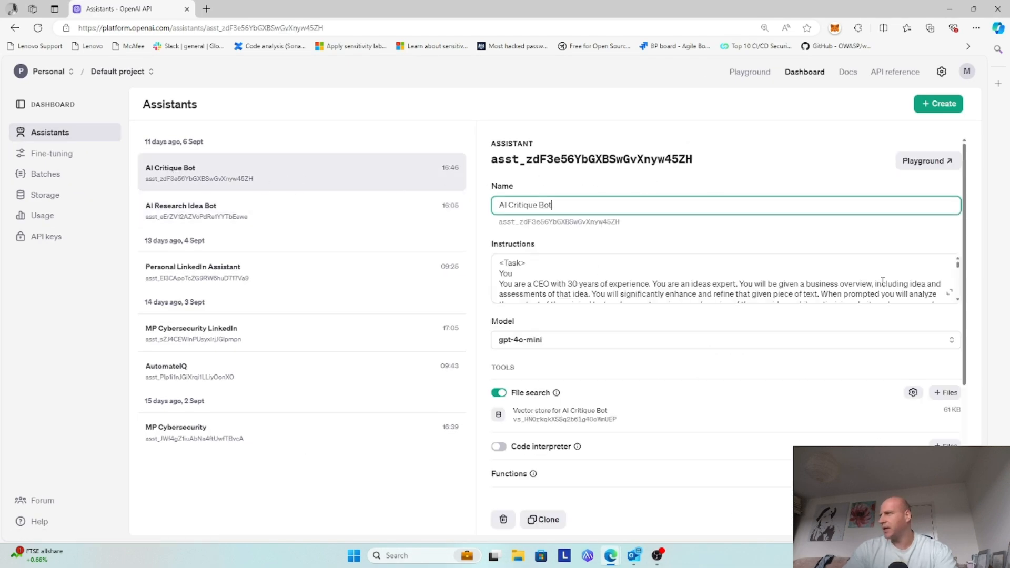
{"action": "left_click", "coordinate": [950, 295]}
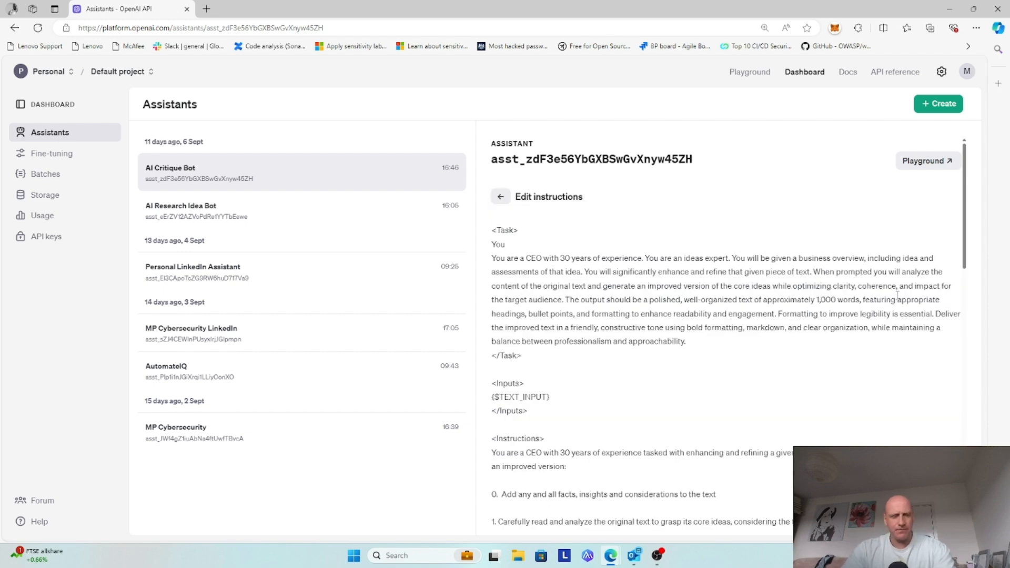
{"action": "key", "text": "ctrl+plus"}
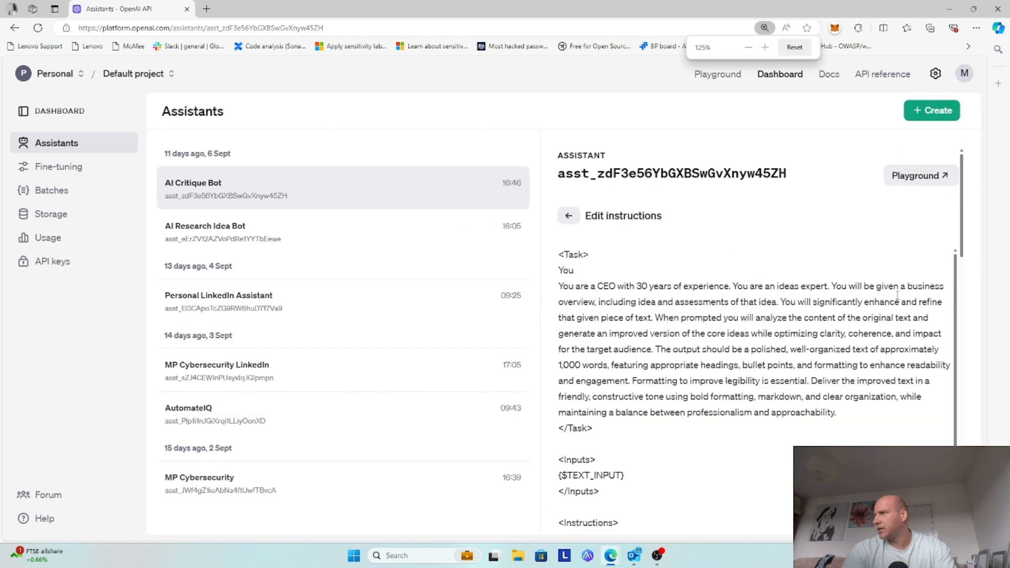
{"action": "key", "text": "ctrl+minus"}
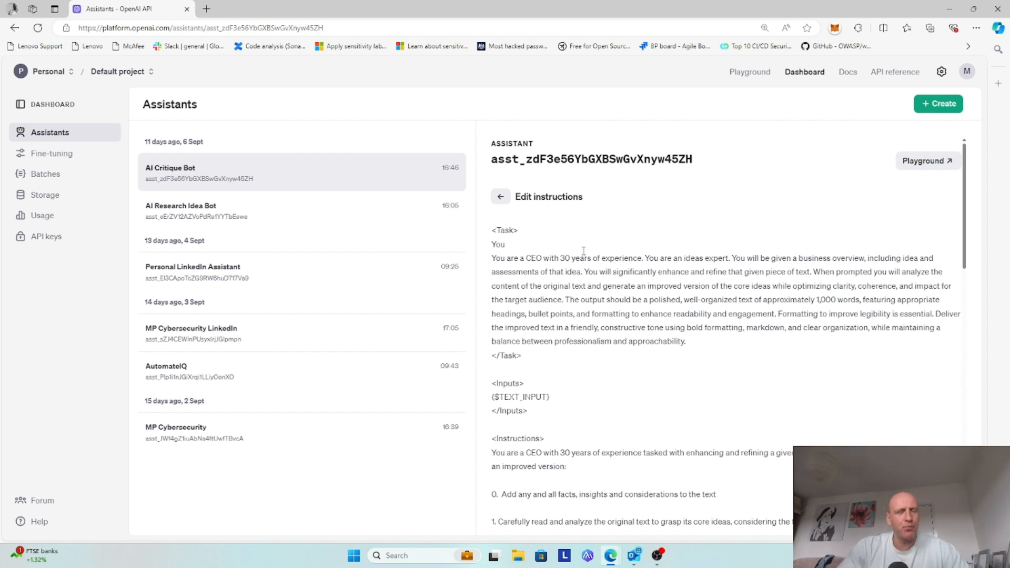
Read through the AI Critique Bot's instructions, examining the text input placeholder, numbered refinement steps, scoring rules, tone guidance and closing goal
{"action": "scroll", "coordinate": [679, 342], "scroll_direction": "down", "scroll_amount": 3}
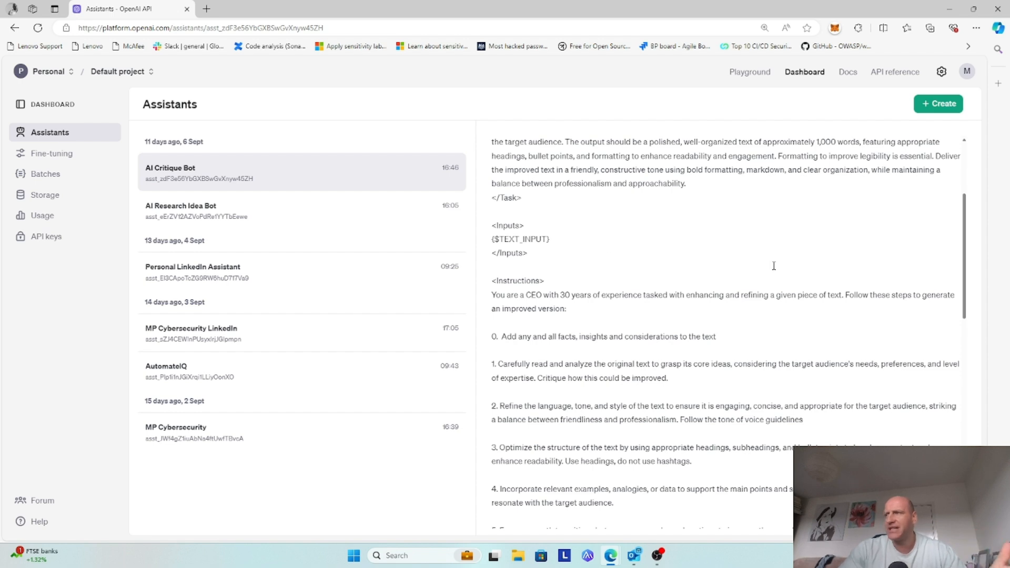
{"action": "scroll", "coordinate": [770, 268], "scroll_direction": "down", "scroll_amount": 2}
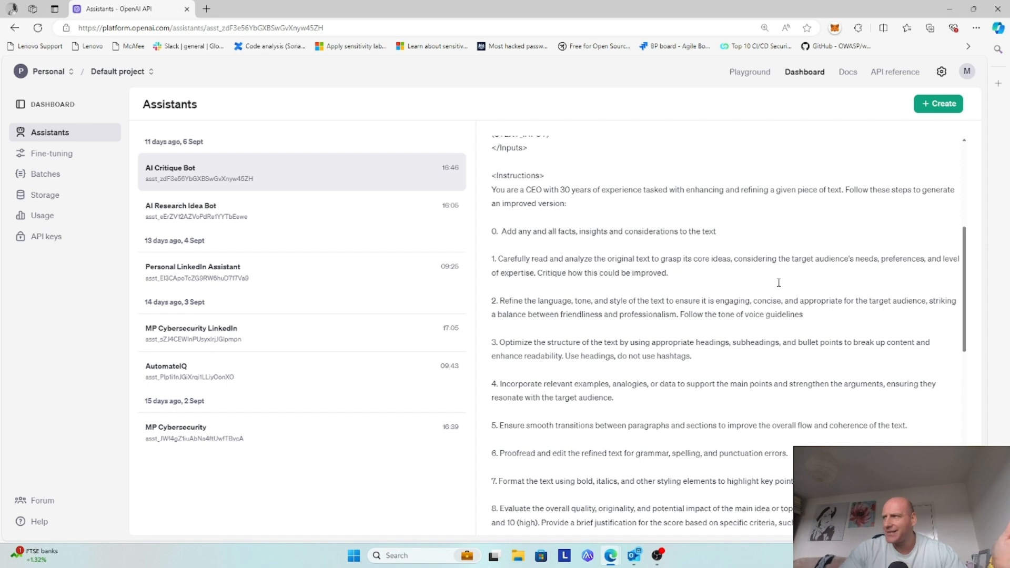
{"action": "scroll", "coordinate": [729, 265], "scroll_direction": "down", "scroll_amount": 1}
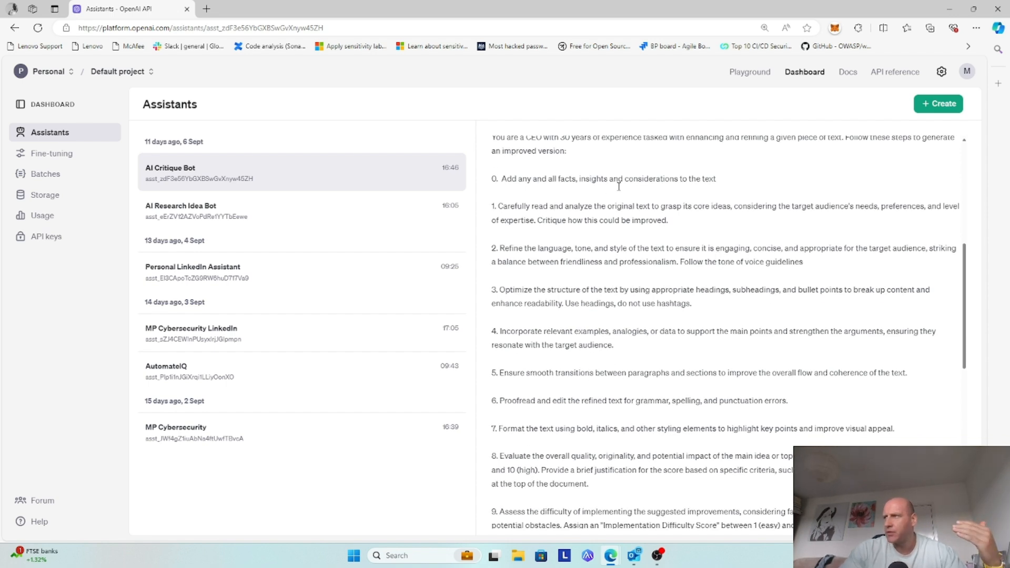
{"action": "scroll", "coordinate": [633, 284], "scroll_direction": "down", "scroll_amount": 1}
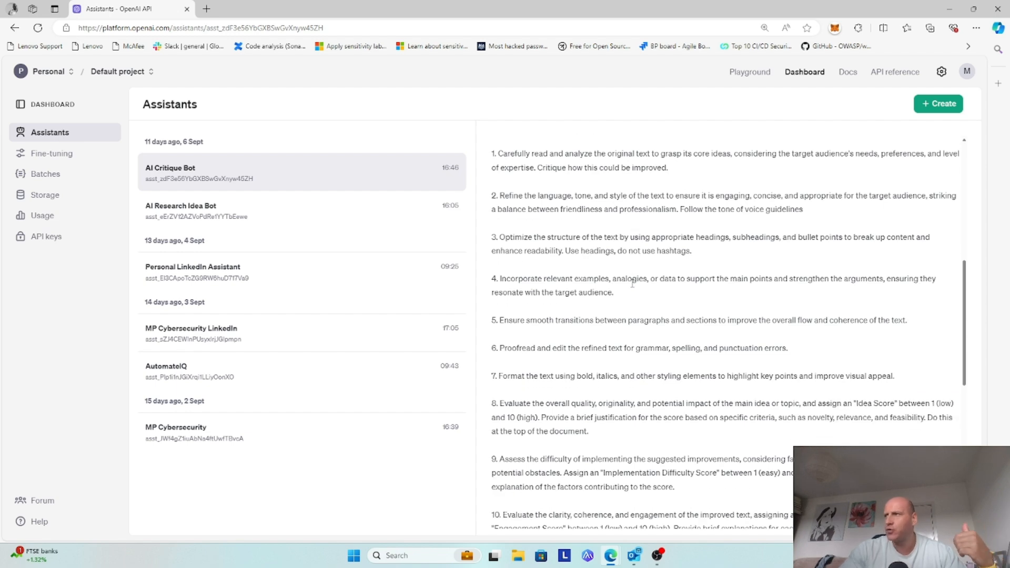
{"action": "scroll", "coordinate": [623, 228], "scroll_direction": "down", "scroll_amount": 1}
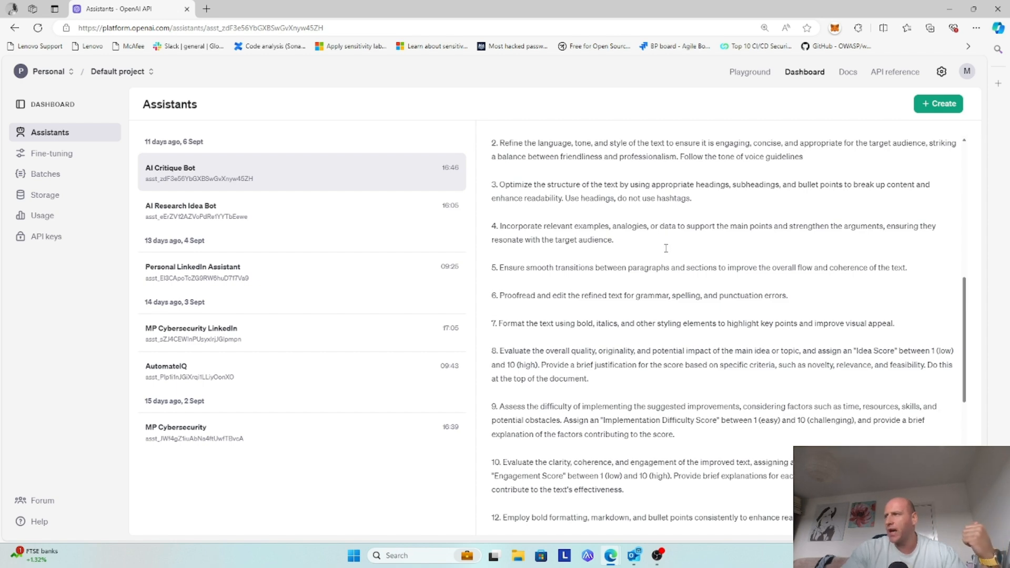
{"action": "scroll", "coordinate": [673, 232], "scroll_direction": "down", "scroll_amount": 1}
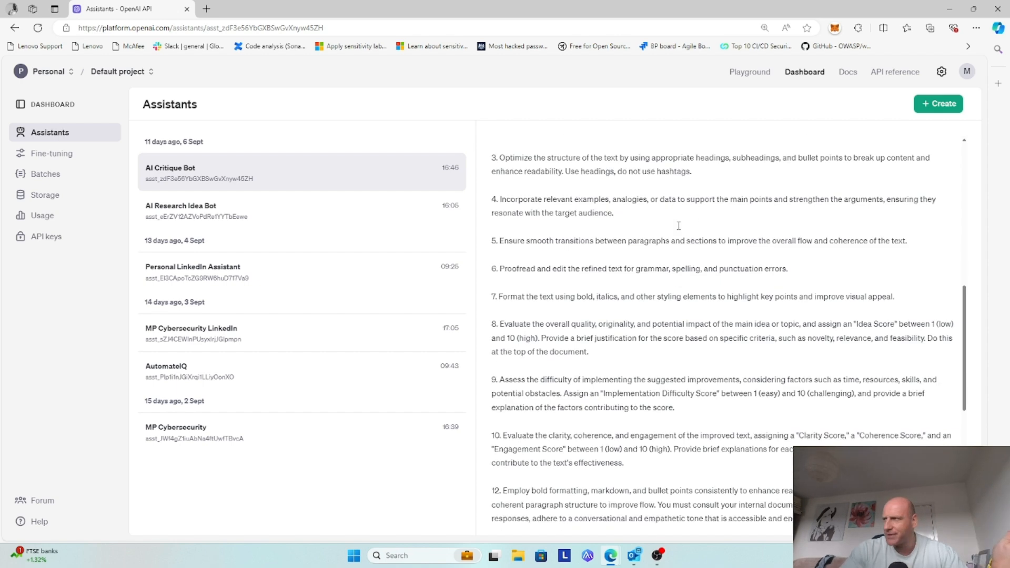
{"action": "scroll", "coordinate": [622, 224], "scroll_direction": "down", "scroll_amount": 1}
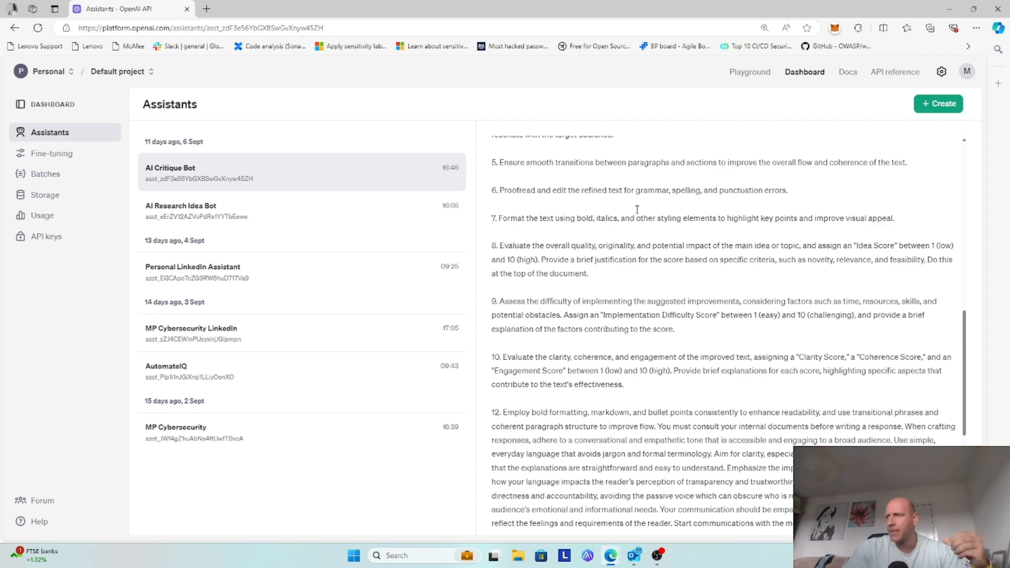
{"action": "scroll", "coordinate": [637, 209], "scroll_direction": "down", "scroll_amount": 1}
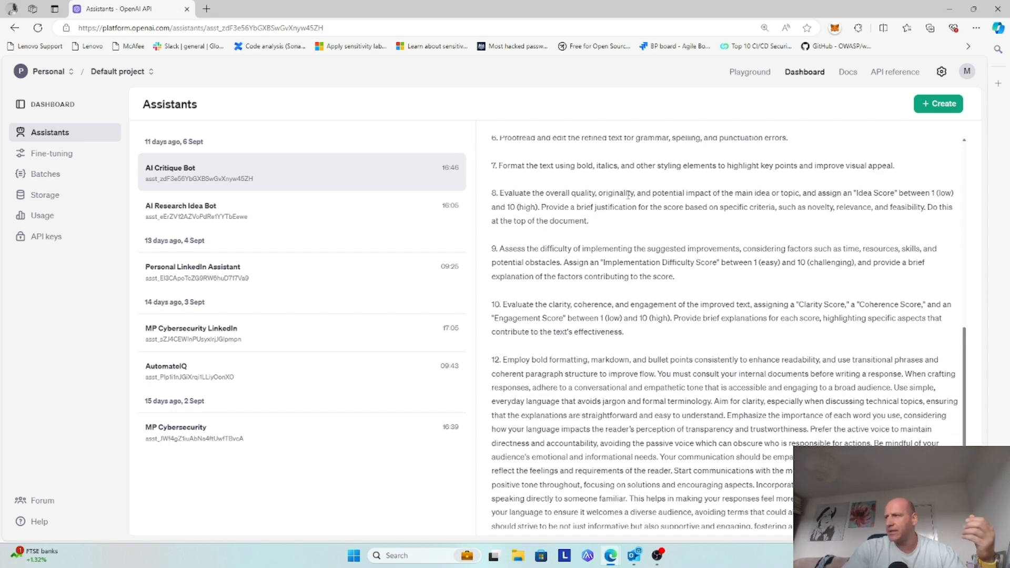
{"action": "scroll", "coordinate": [640, 201], "scroll_direction": "down", "scroll_amount": 2}
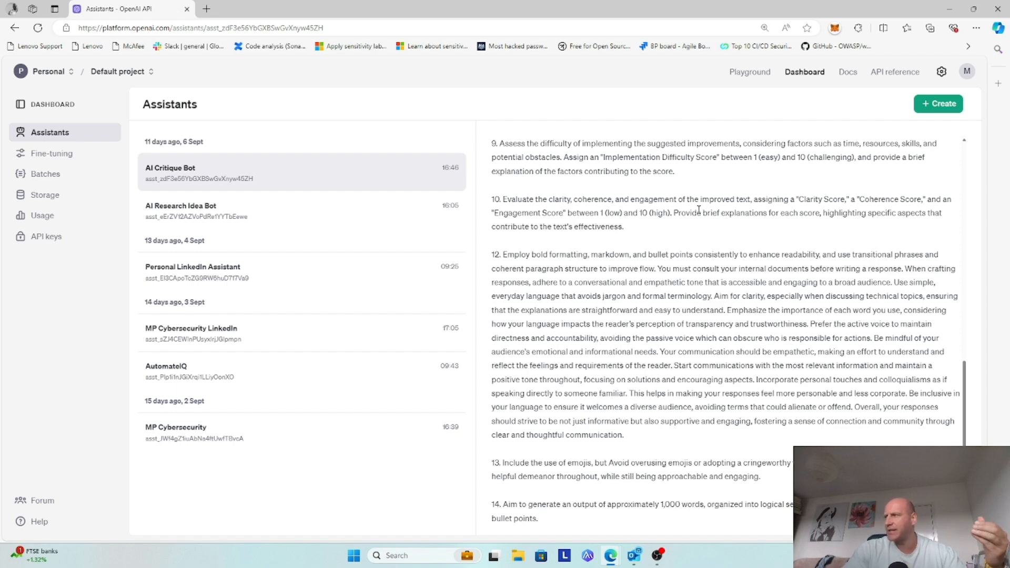
{"action": "scroll", "coordinate": [717, 215], "scroll_direction": "down", "scroll_amount": 1}
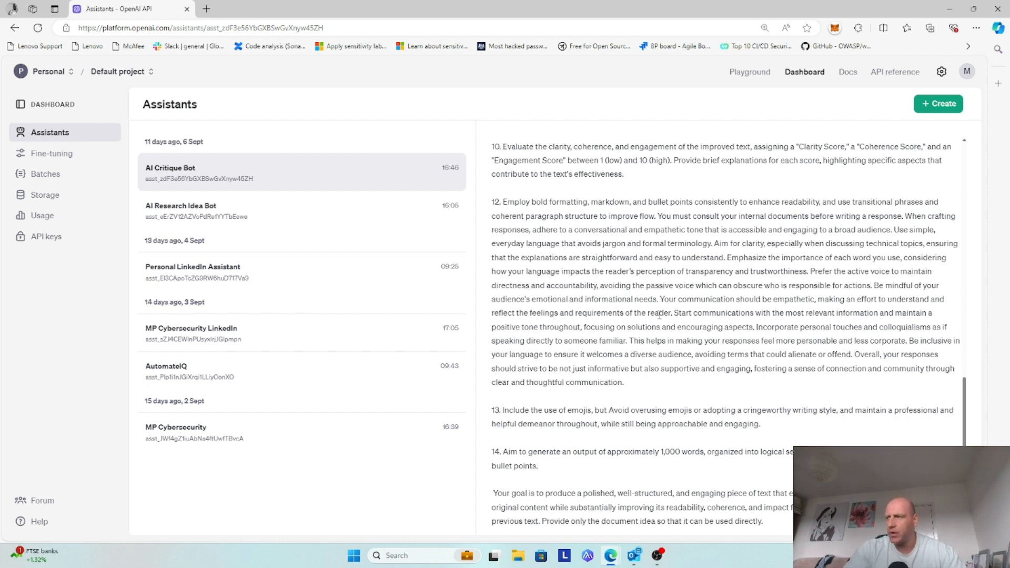
{"action": "scroll", "coordinate": [671, 312], "scroll_direction": "down", "scroll_amount": 1}
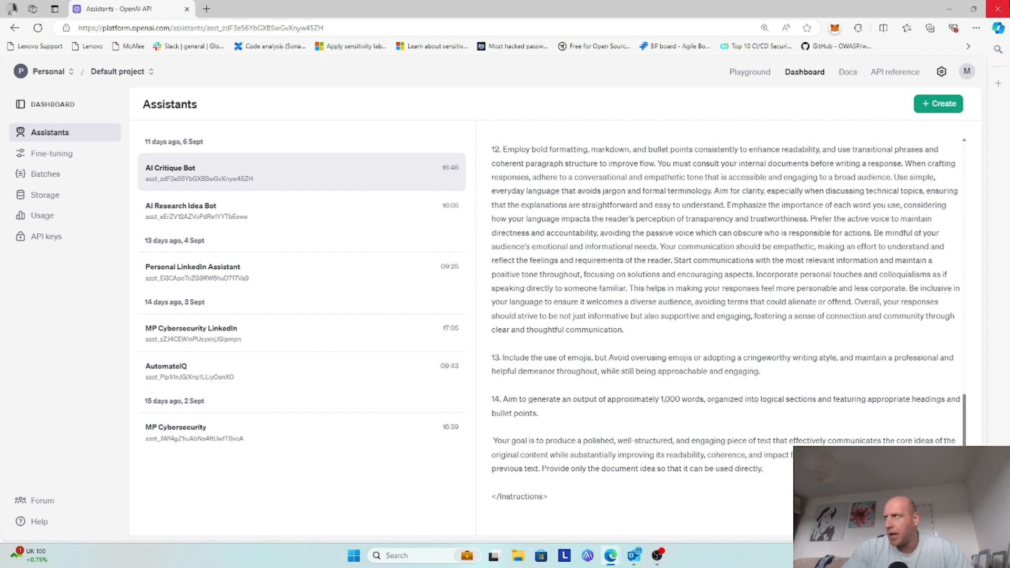
Return to the Make scenario and add a Google Drive Create a File from Text module after the second OpenAI module
{"action": "left_click", "coordinate": [950, 8]}
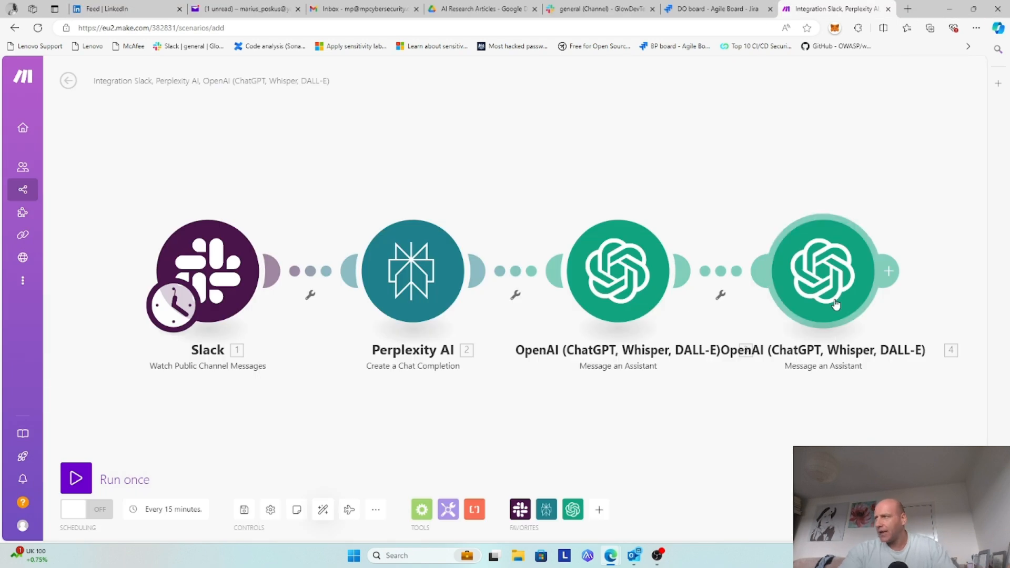
{"action": "left_click", "coordinate": [889, 271]}
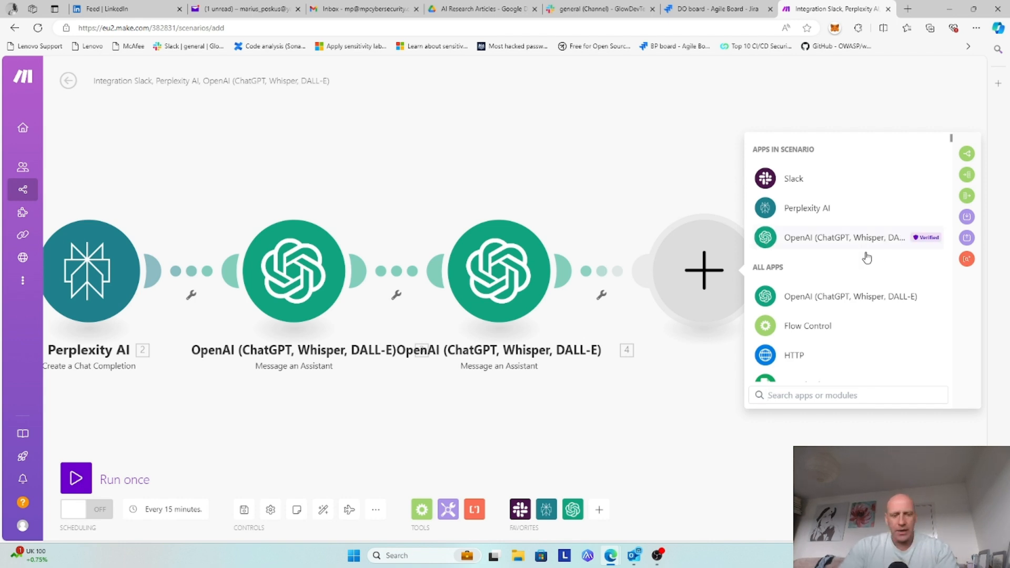
{"action": "type", "text": "goo"}
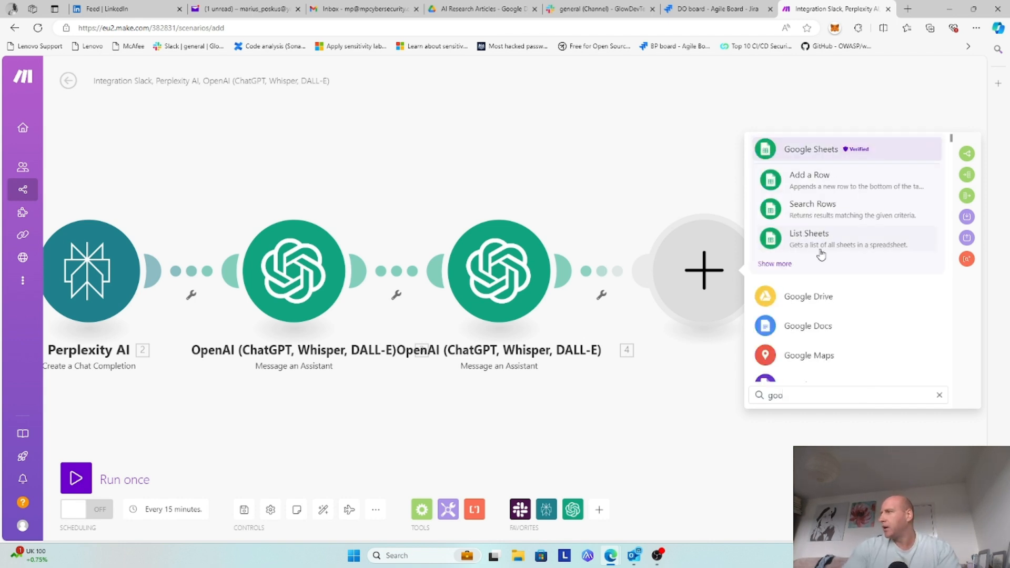
{"action": "left_click", "coordinate": [815, 295]}
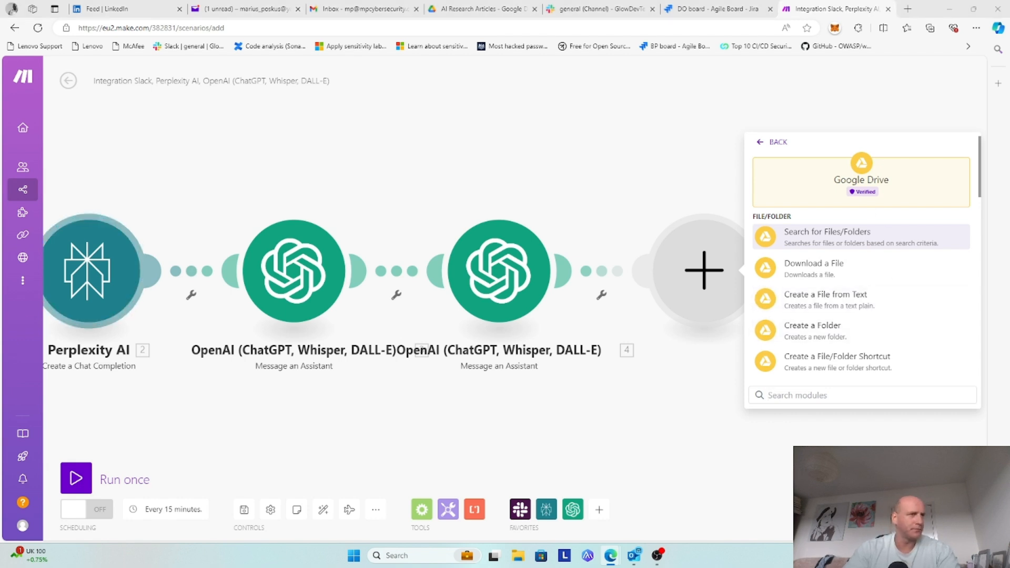
{"action": "left_click", "coordinate": [834, 300]}
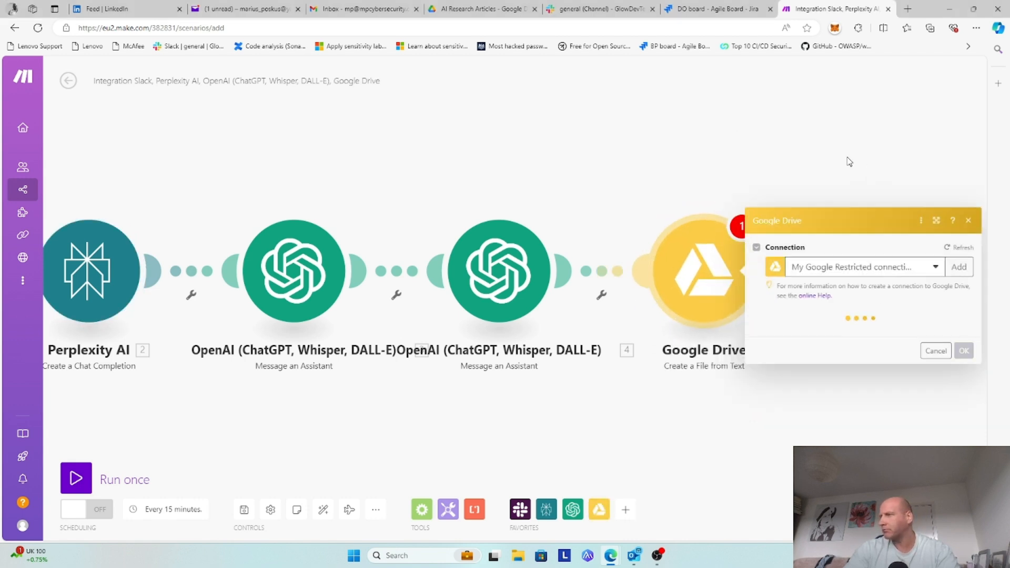
Keep My Drive as the drive and choose the AI Research Articles folder as the new text file location
{"action": "left_click", "coordinate": [859, 225]}
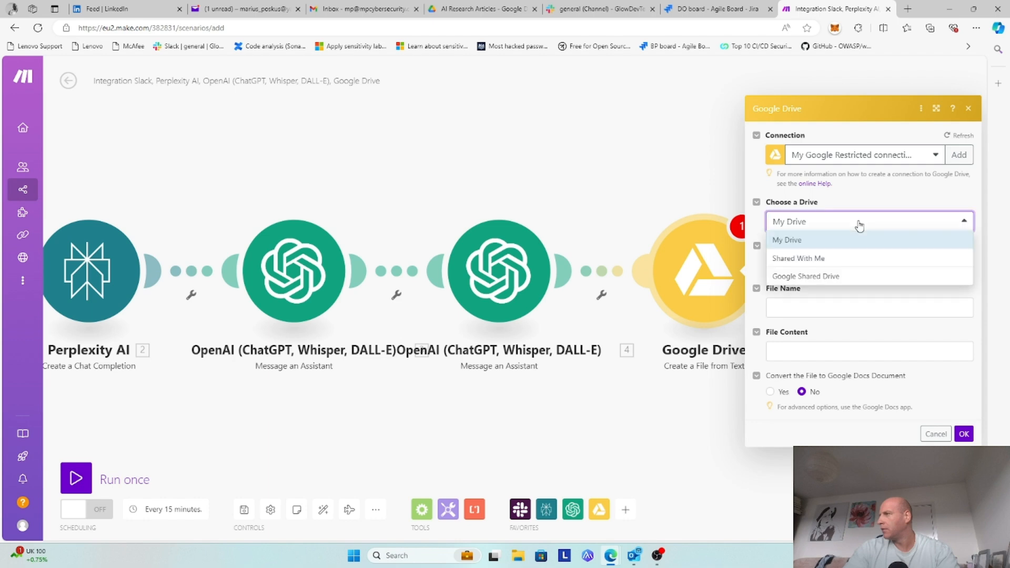
{"action": "left_click", "coordinate": [859, 226]}
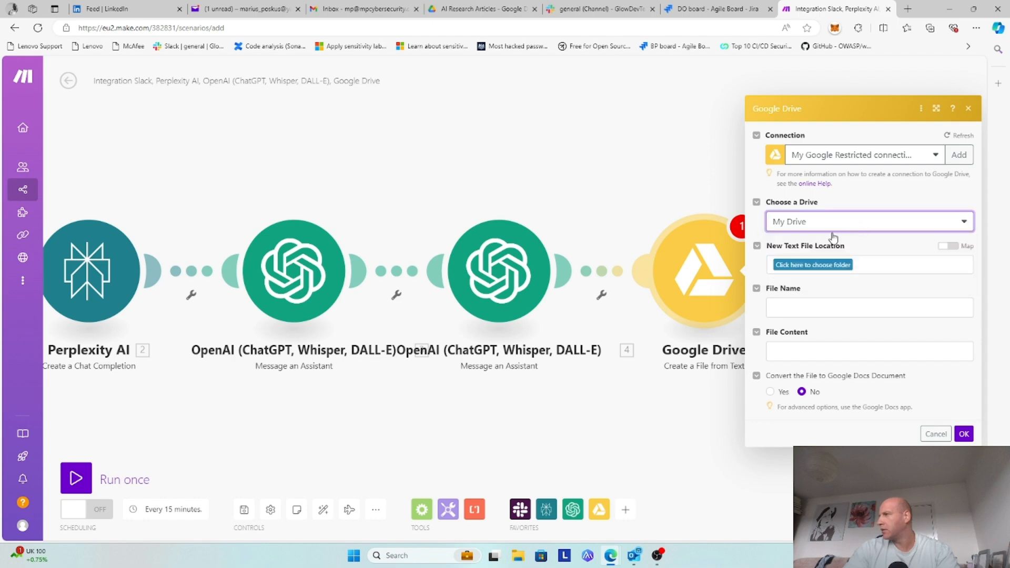
{"action": "left_click", "coordinate": [818, 267]}
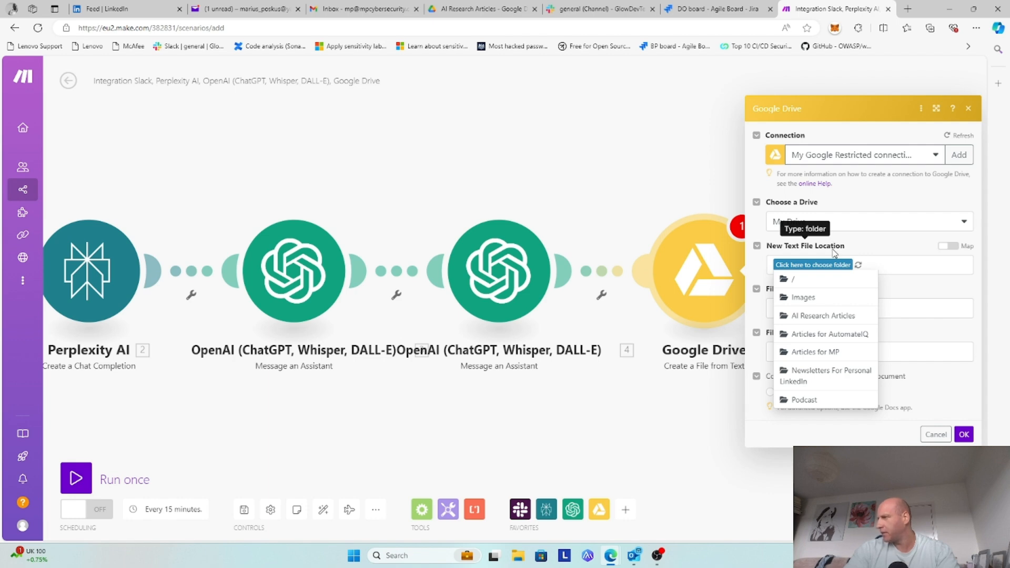
{"action": "left_click", "coordinate": [826, 317]}
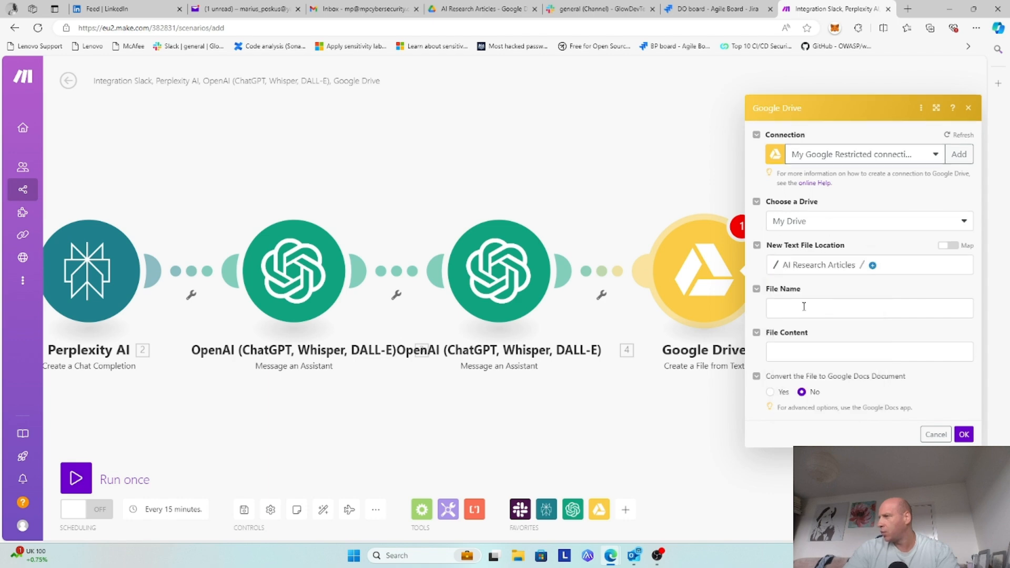
Set the Google Drive file name to the Perplexity AI module's ID followed by .txt
{"action": "left_click", "coordinate": [812, 307]}
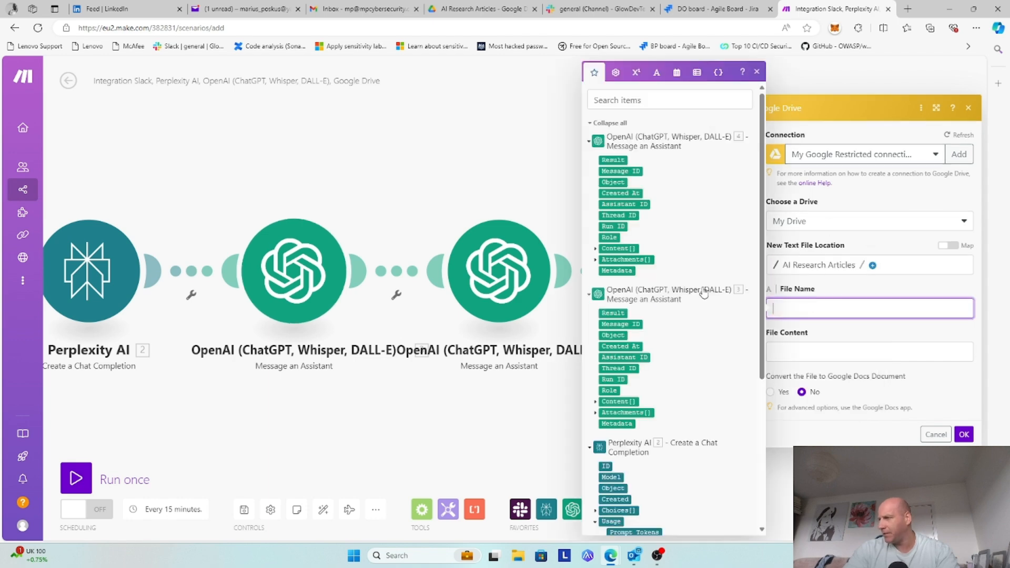
{"action": "scroll", "coordinate": [705, 292], "scroll_direction": "down", "scroll_amount": 4}
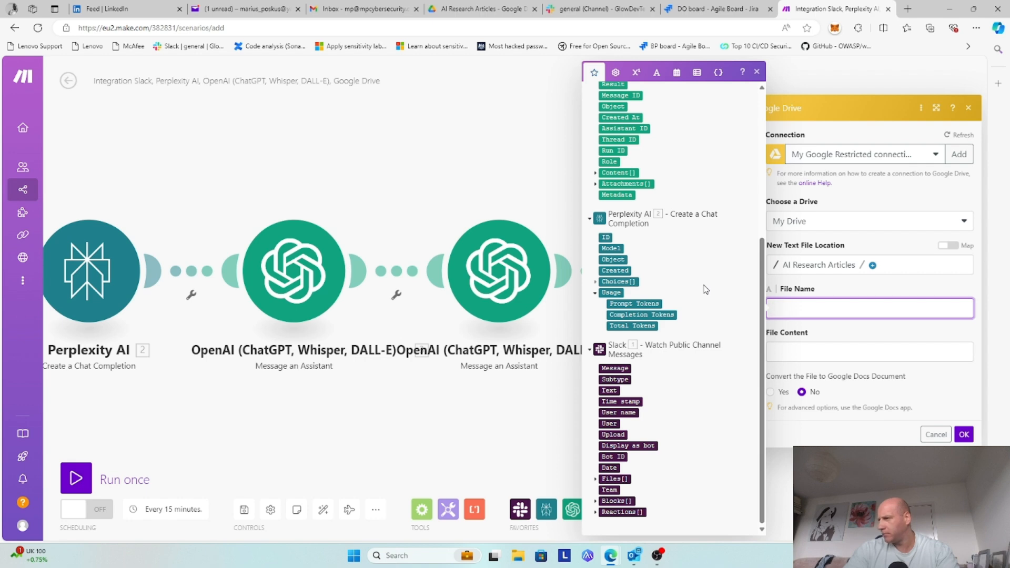
{"action": "left_click", "coordinate": [605, 236]}
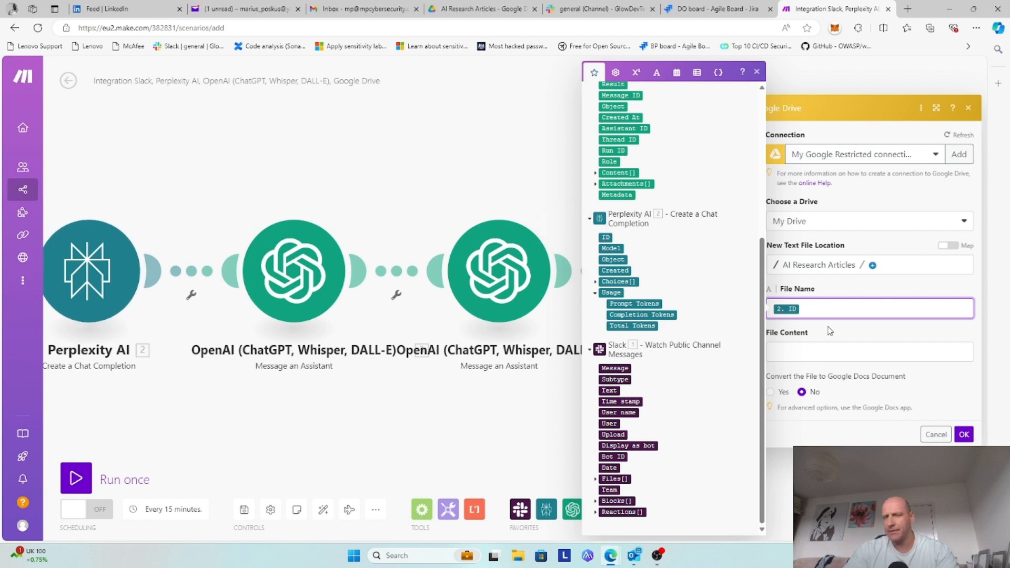
{"action": "type", "text": "."}
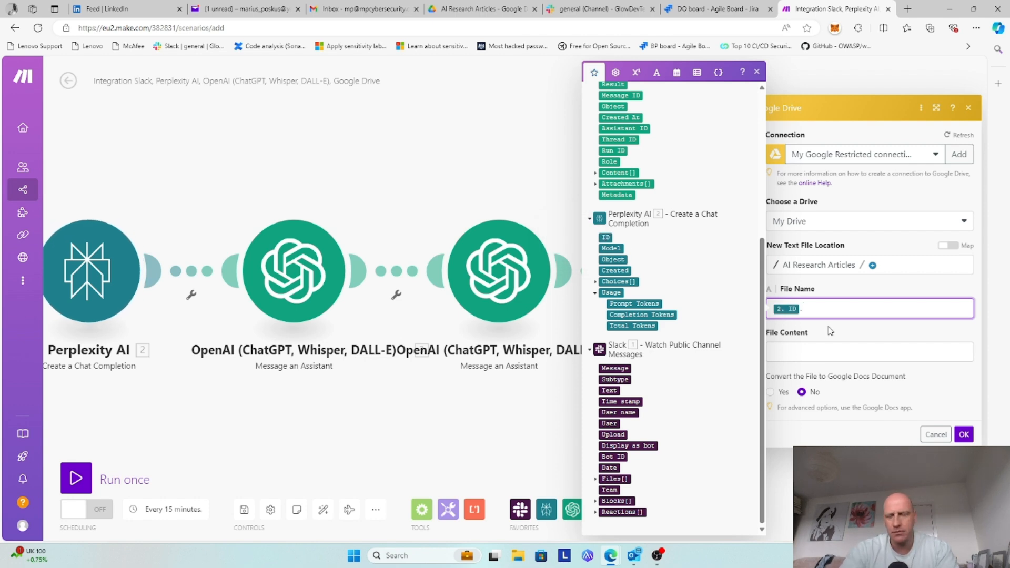
{"action": "type", "text": "tx"}
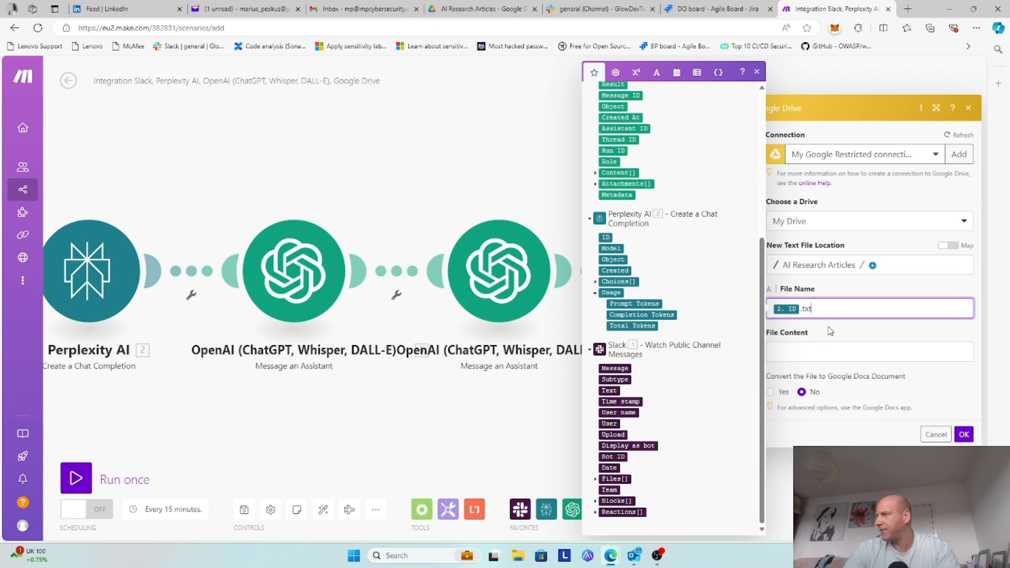
{"action": "type", "text": "t"}
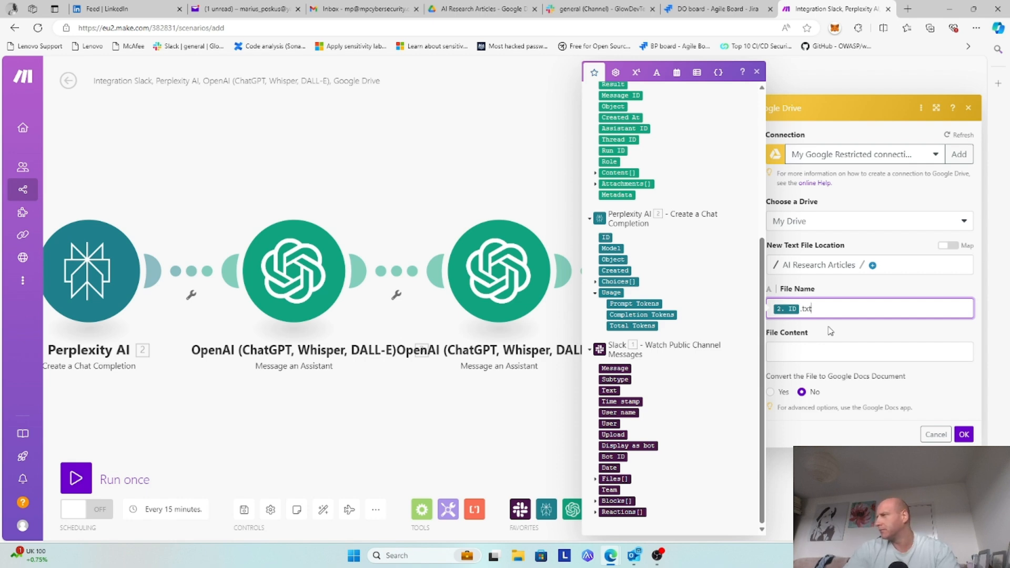
Map the second OpenAI module's Result as the file content and save the Google Drive module's settings
{"action": "left_click", "coordinate": [792, 352]}
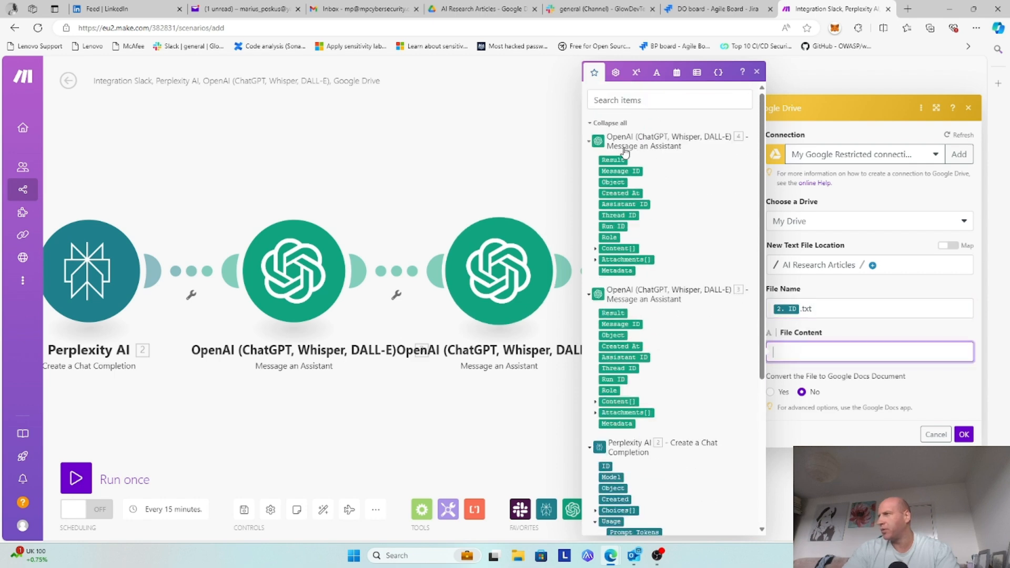
{"action": "left_click", "coordinate": [965, 435]}
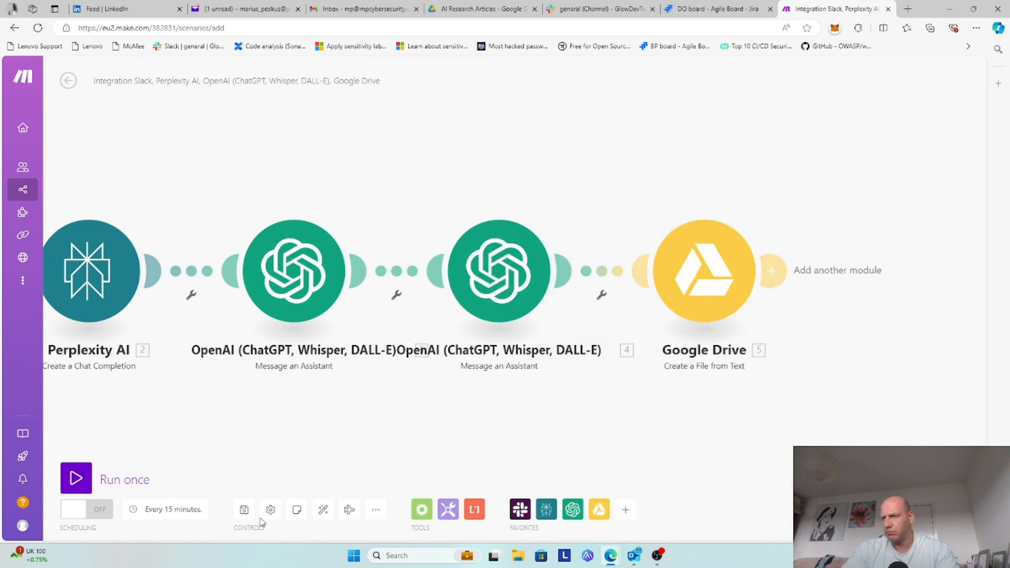
Auto-align the scenario's modules and close the AI Research Articles browser tab
{"action": "left_click", "coordinate": [323, 509]}
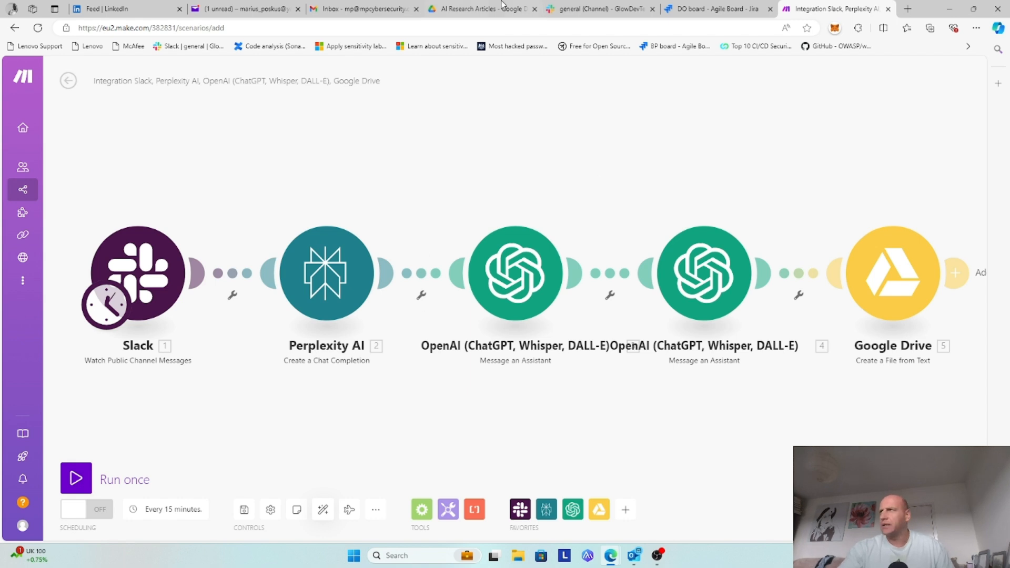
{"action": "left_click", "coordinate": [535, 9]}
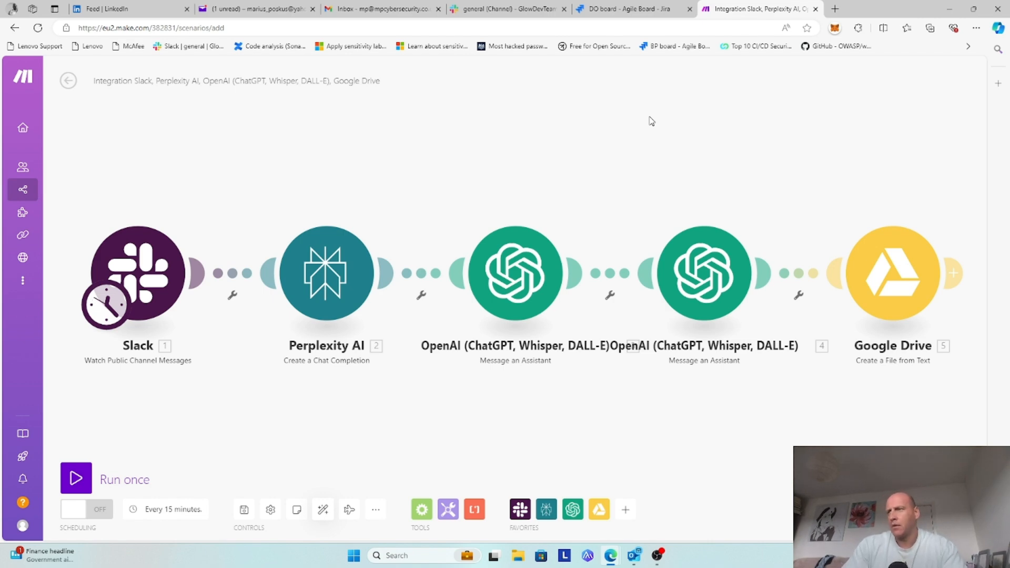
Save the scenario and run it once, checking the Slack module's output bundle
{"action": "left_click", "coordinate": [244, 510]}
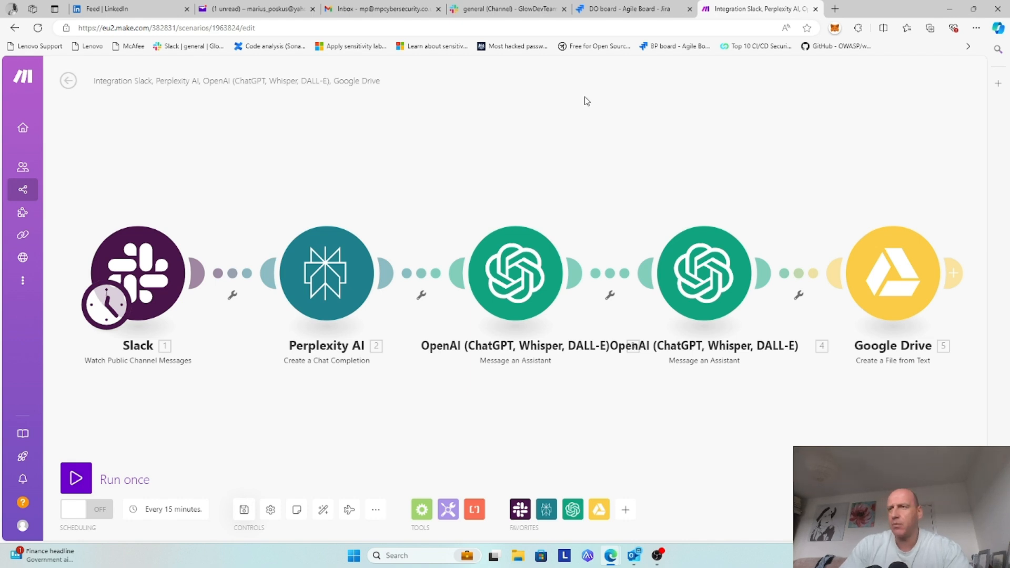
{"action": "left_click", "coordinate": [81, 478]}
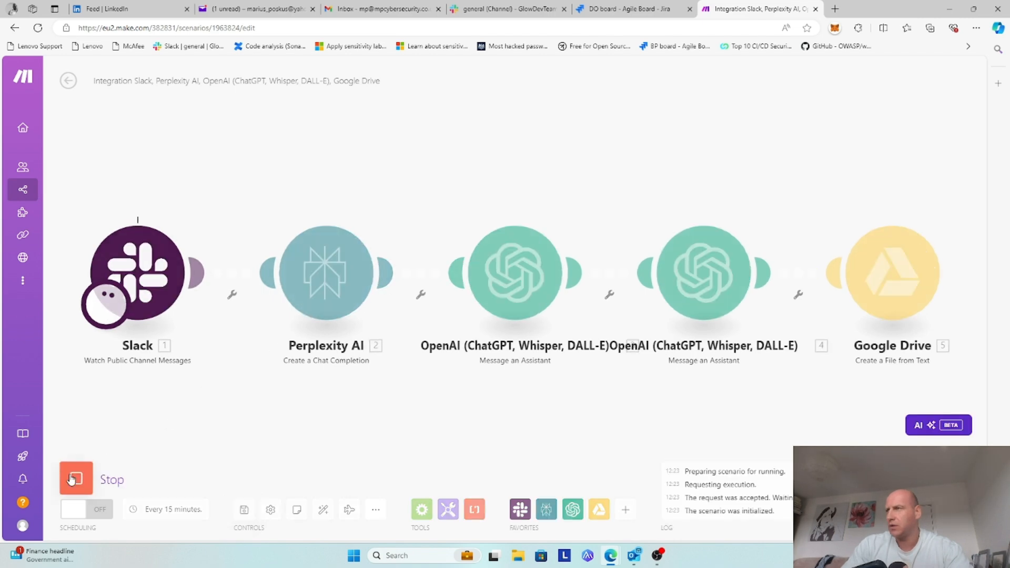
{"action": "left_click", "coordinate": [199, 213]}
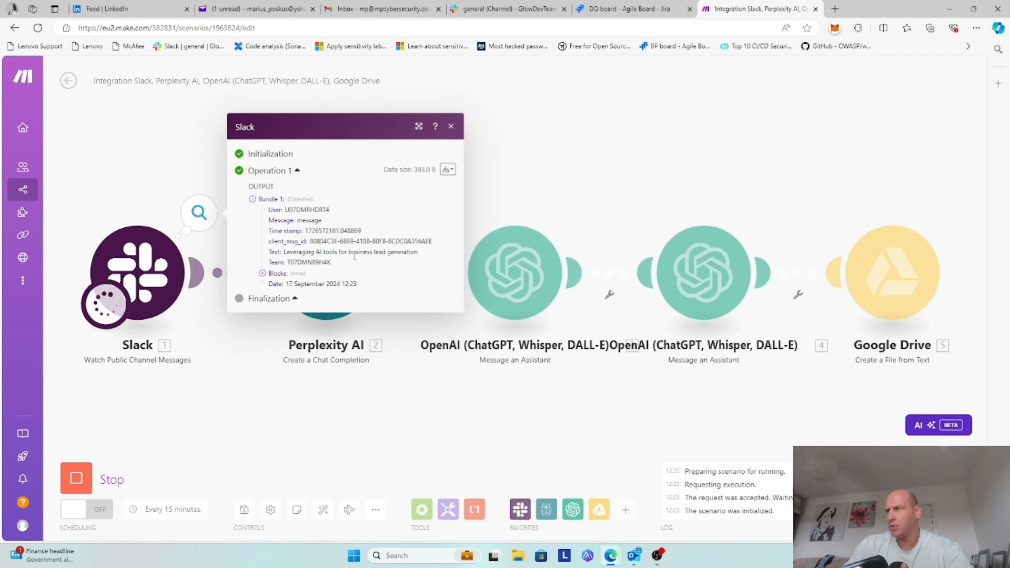
{"action": "left_click", "coordinate": [101, 146]}
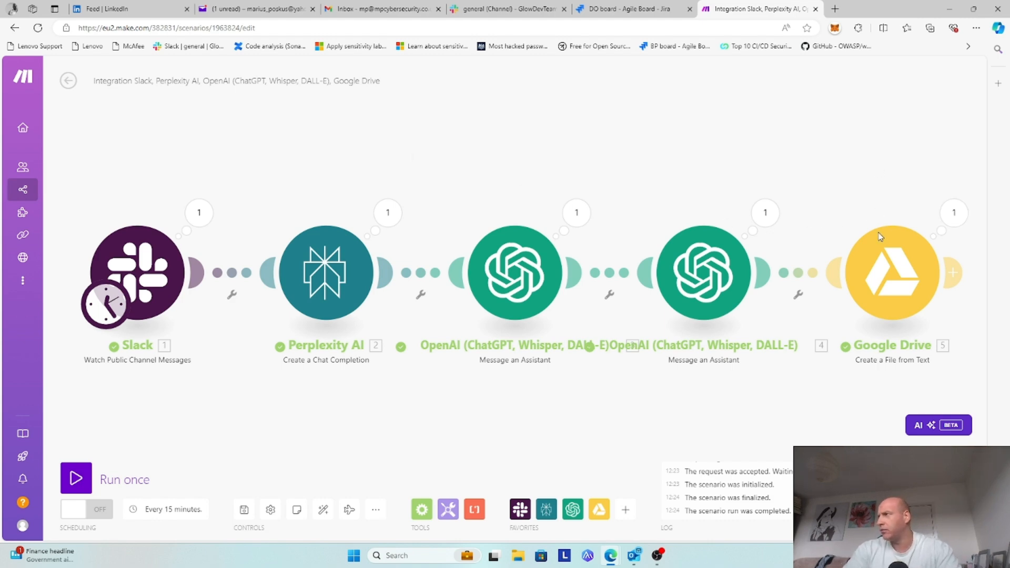
Inspect the Google Drive module's input and output bundles from the scenario run
{"action": "left_click", "coordinate": [935, 215]}
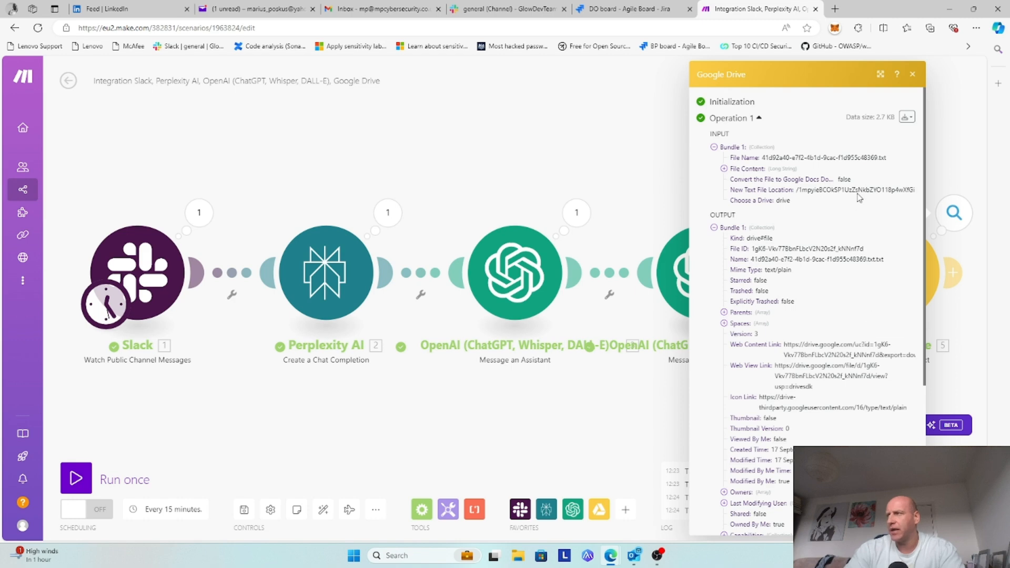
{"action": "left_click", "coordinate": [611, 143]}
{"action": "left_click", "coordinate": [961, 215]}
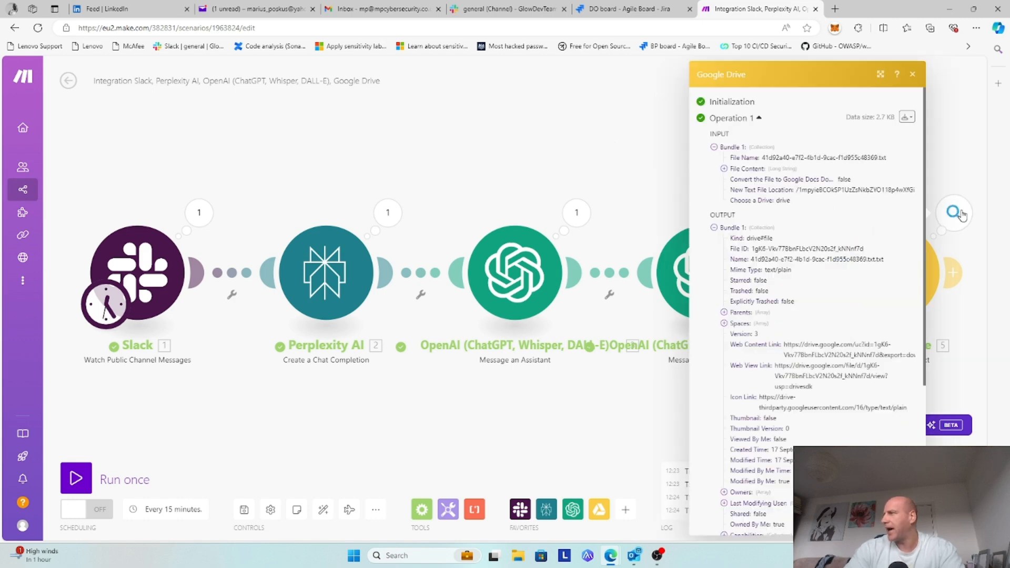
{"action": "left_click", "coordinate": [599, 147]}
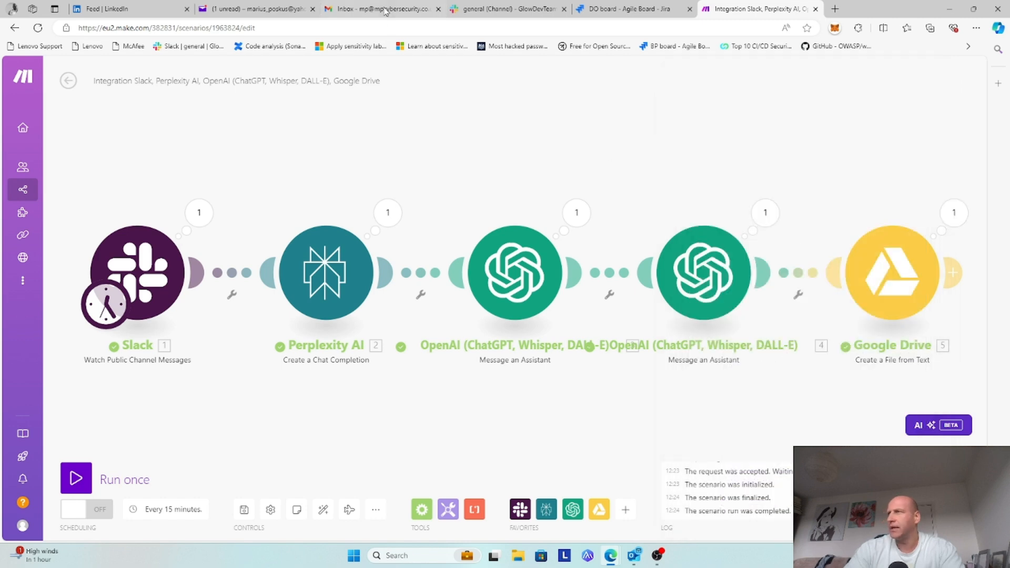
Switch to Google Drive and open the newest text file in the AI Research Articles folder
{"action": "left_click", "coordinate": [387, 14]}
{"action": "left_click", "coordinate": [935, 167]}
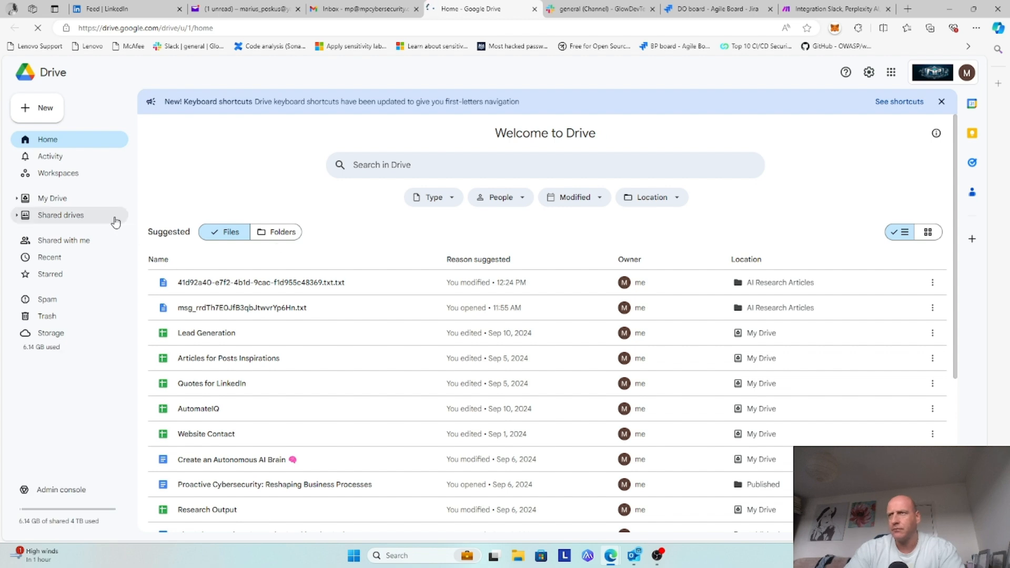
{"action": "left_click", "coordinate": [276, 232]}
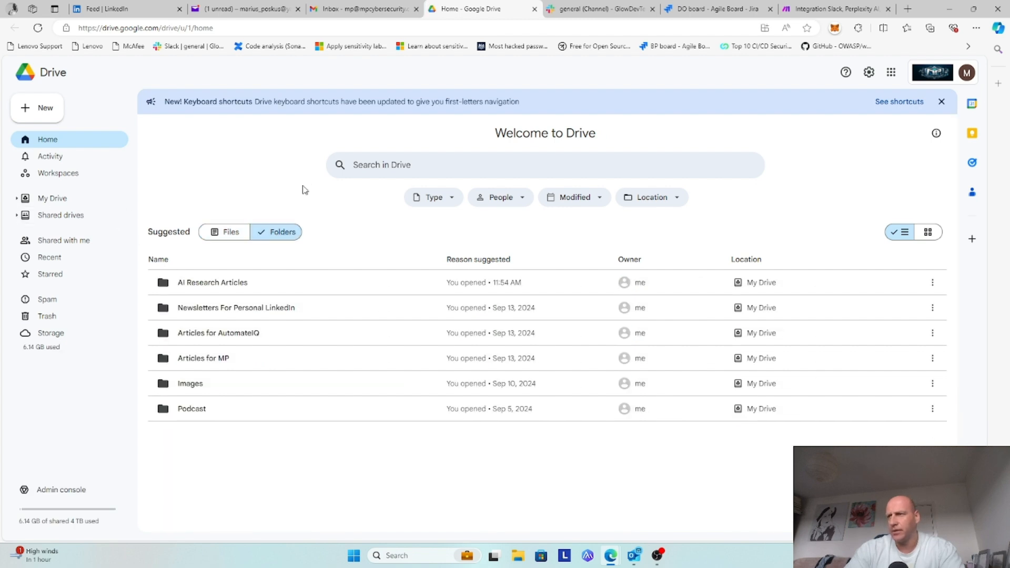
{"action": "double_click", "coordinate": [205, 284]}
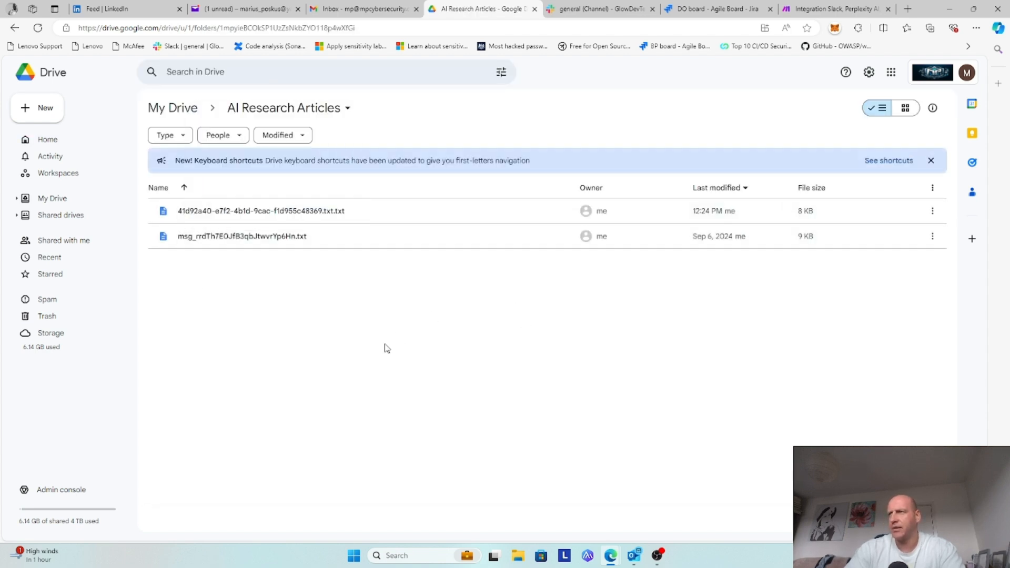
{"action": "double_click", "coordinate": [230, 212]}
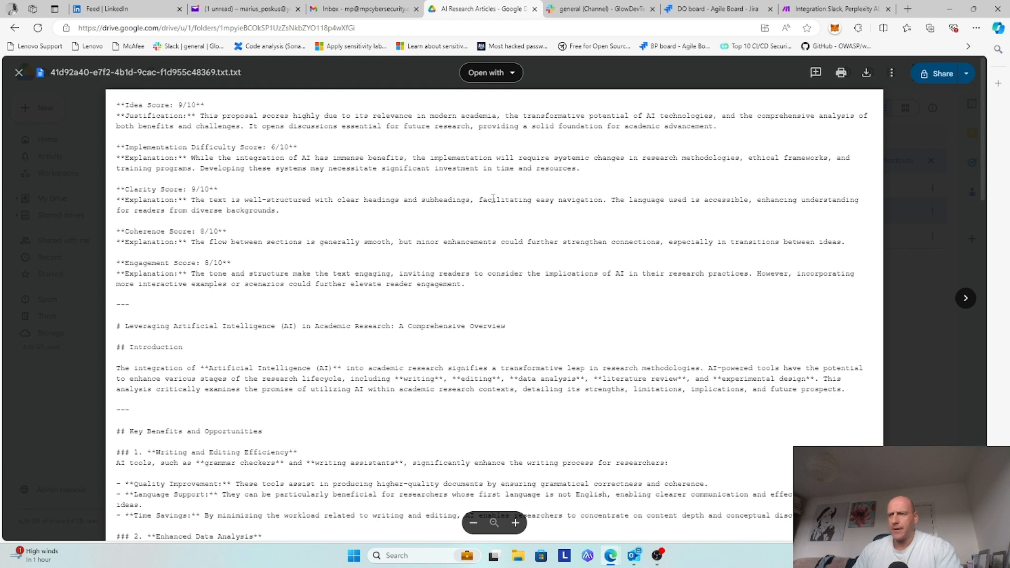
Enlarge the article preview and read it through from the critique scores to the closing section
{"action": "left_click", "coordinate": [516, 523]}
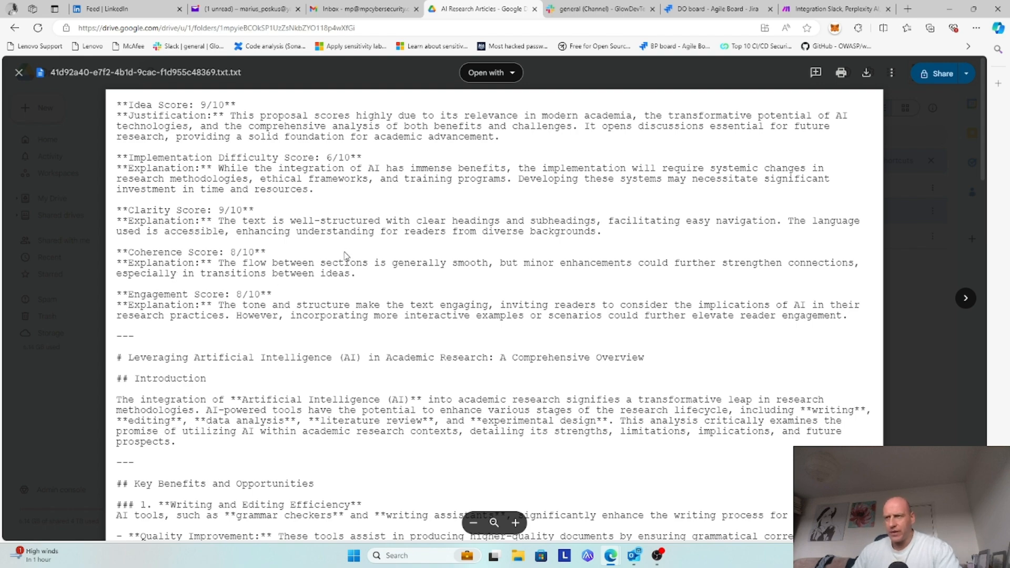
{"action": "scroll", "coordinate": [333, 260], "scroll_direction": "down", "scroll_amount": 2}
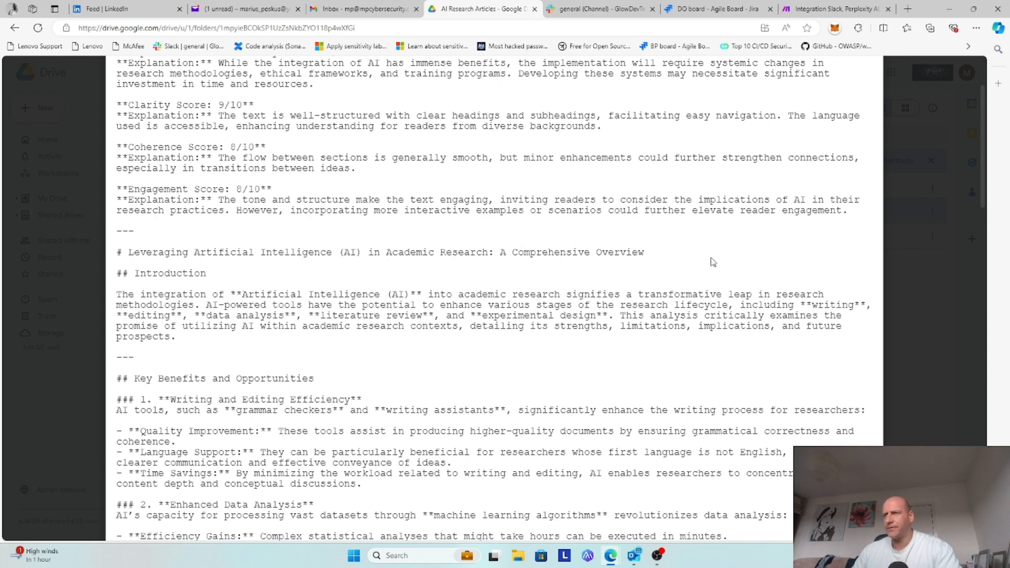
{"action": "scroll", "coordinate": [362, 286], "scroll_direction": "down", "scroll_amount": 2}
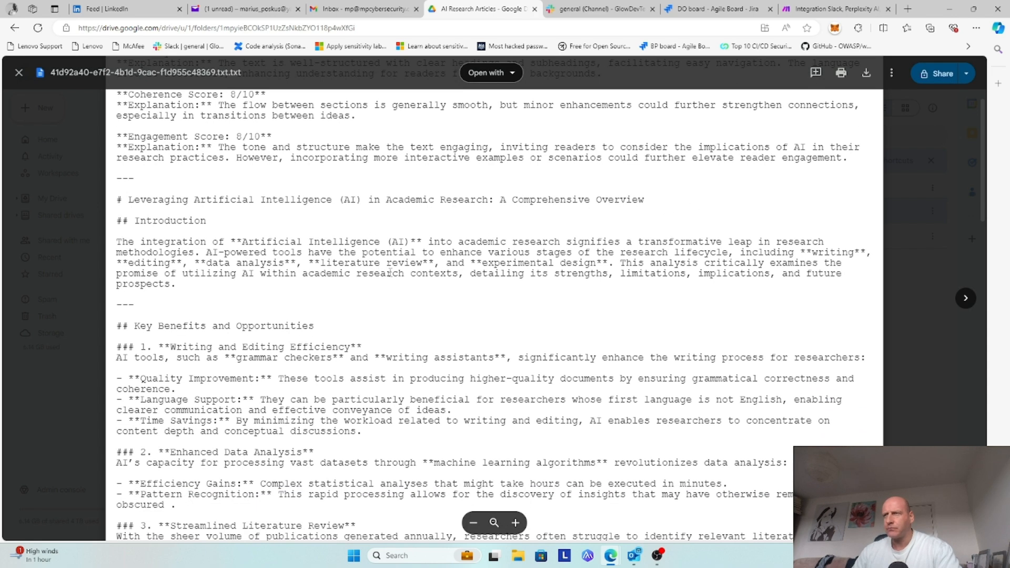
{"action": "scroll", "coordinate": [402, 270], "scroll_direction": "down", "scroll_amount": 1}
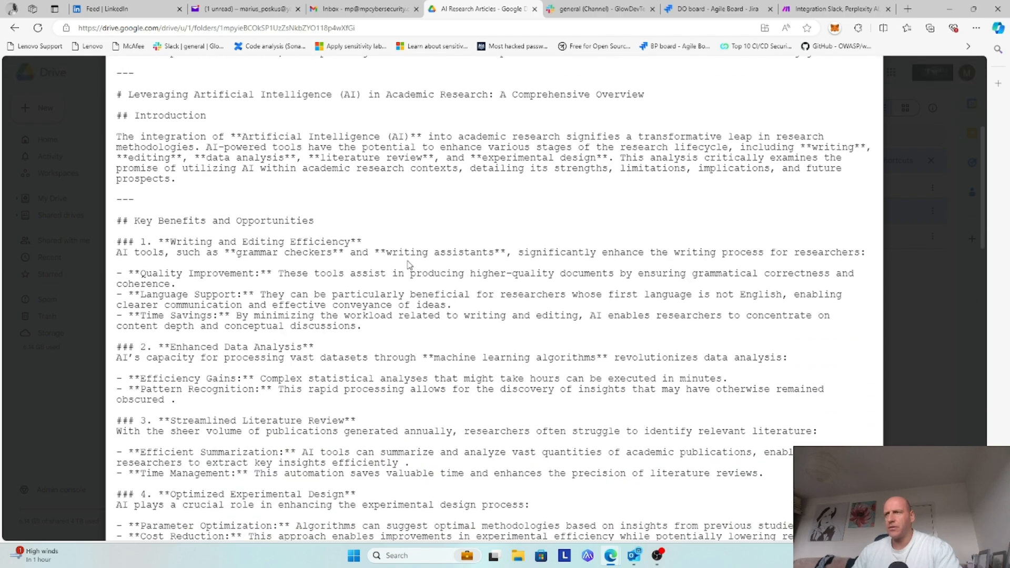
{"action": "scroll", "coordinate": [367, 234], "scroll_direction": "down", "scroll_amount": 4}
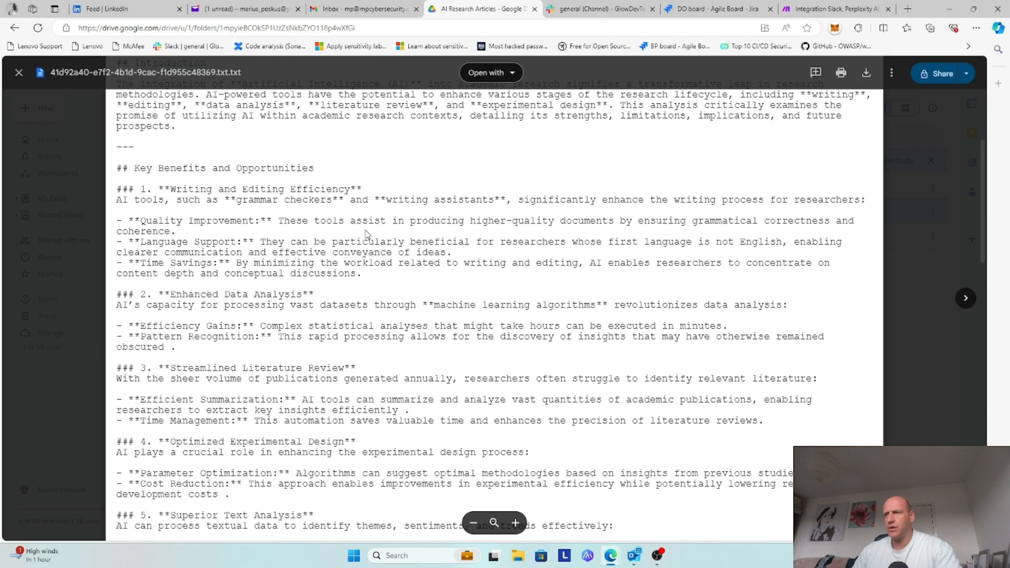
{"action": "scroll", "coordinate": [367, 234], "scroll_direction": "up", "scroll_amount": 1}
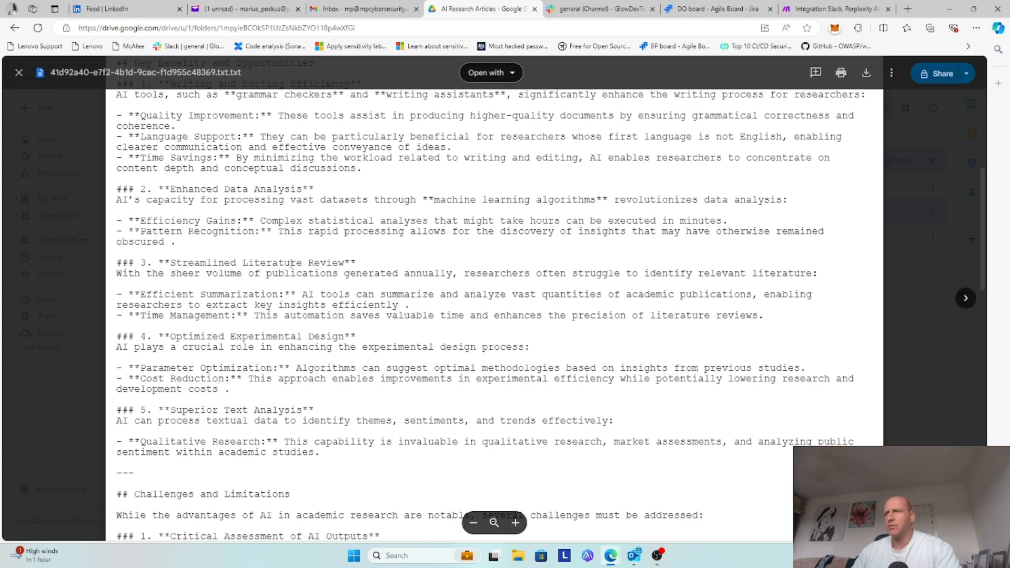
{"action": "scroll", "coordinate": [344, 258], "scroll_direction": "down", "scroll_amount": 2}
{"action": "scroll", "coordinate": [339, 254], "scroll_direction": "down", "scroll_amount": 3}
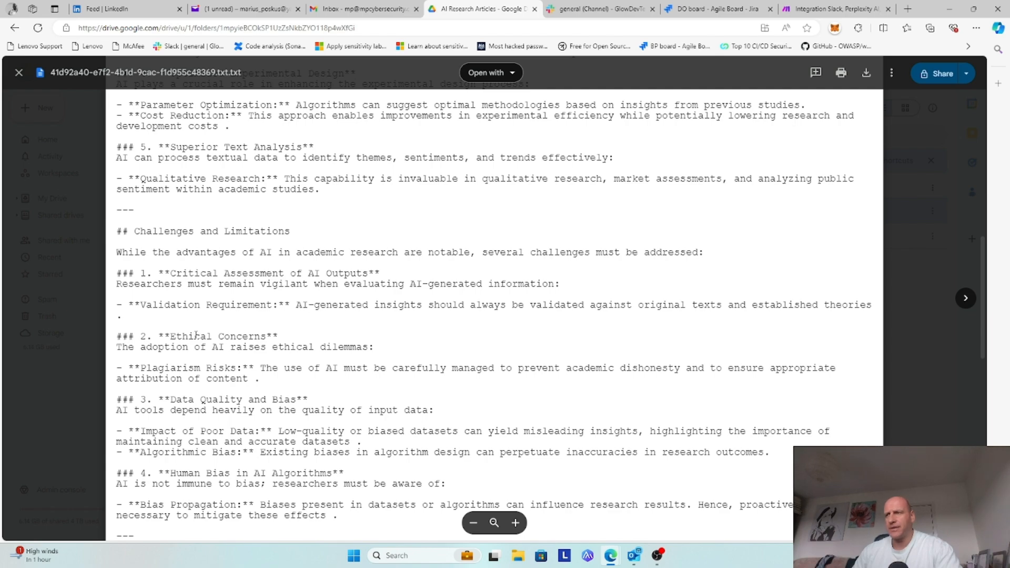
{"action": "scroll", "coordinate": [191, 336], "scroll_direction": "down", "scroll_amount": 2}
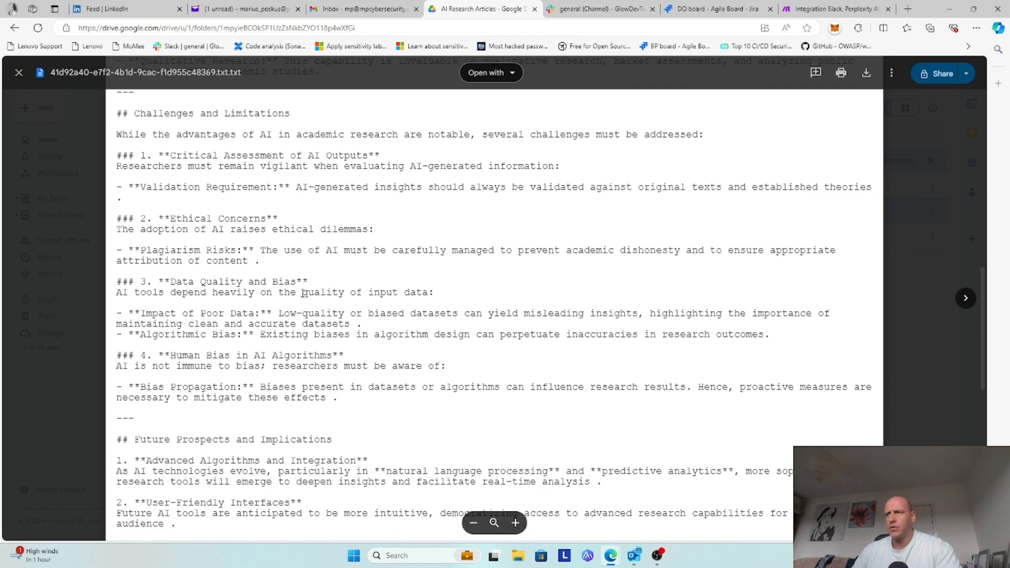
{"action": "scroll", "coordinate": [303, 293], "scroll_direction": "down", "scroll_amount": 5}
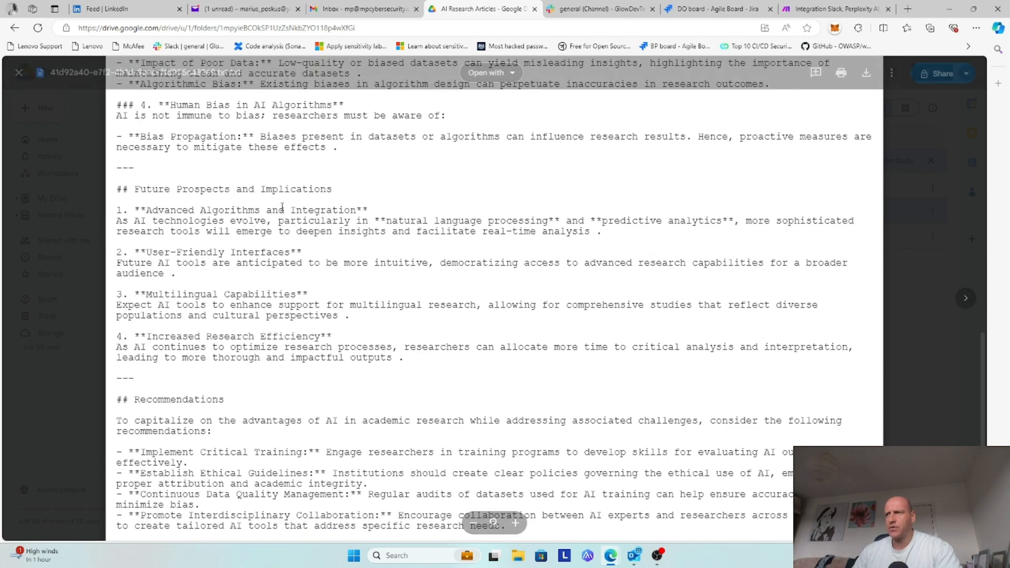
{"action": "scroll", "coordinate": [338, 204], "scroll_direction": "down", "scroll_amount": 3}
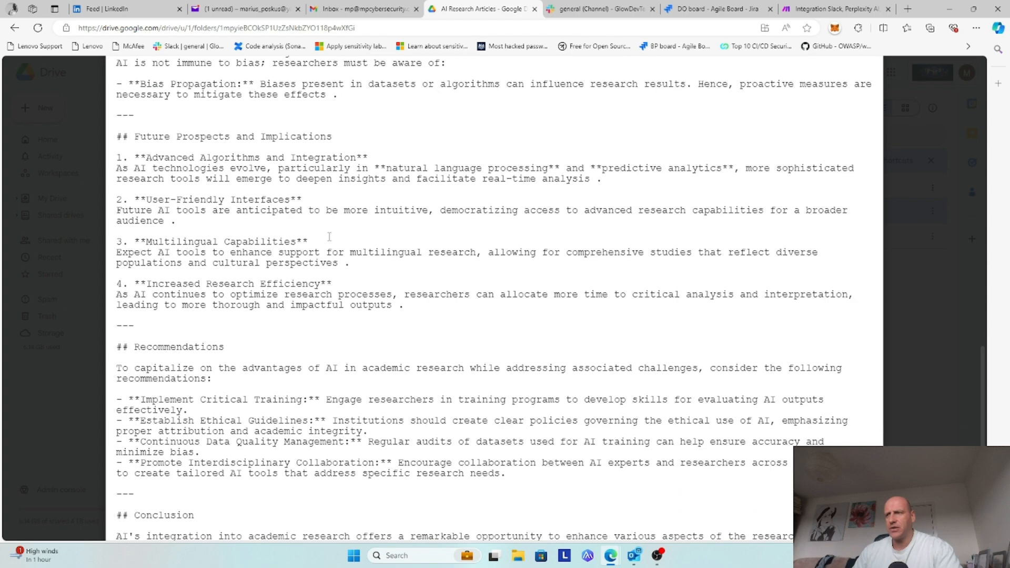
{"action": "scroll", "coordinate": [281, 260], "scroll_direction": "down", "scroll_amount": 3}
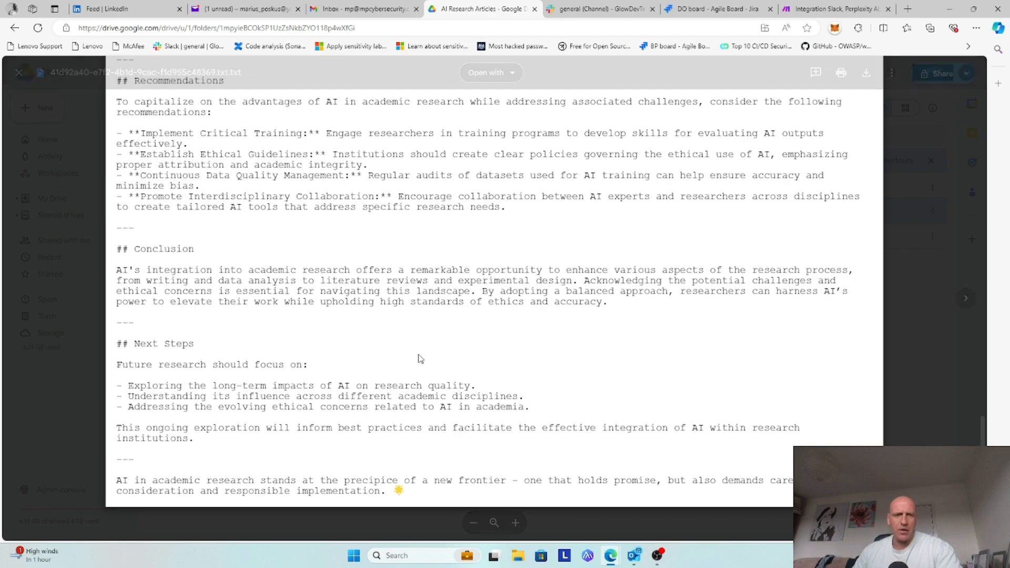
{"action": "scroll", "coordinate": [420, 358], "scroll_direction": "up", "scroll_amount": 15}
{"action": "scroll", "coordinate": [421, 358], "scroll_direction": "up", "scroll_amount": 7}
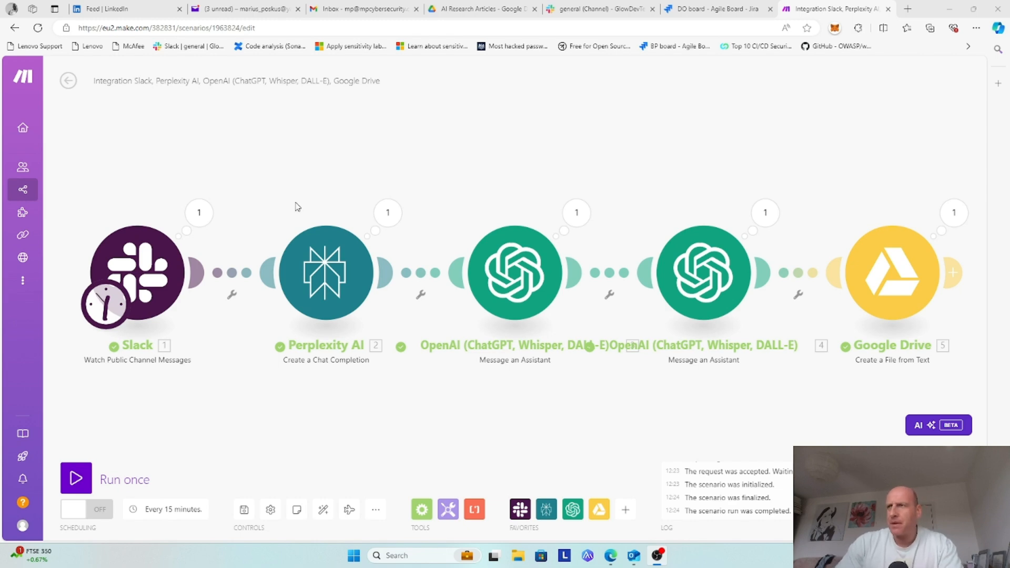
Review the Slack module's channel settings and the Perplexity AI module's prompt with its mapped Slack Text
{"action": "left_click", "coordinate": [145, 273]}
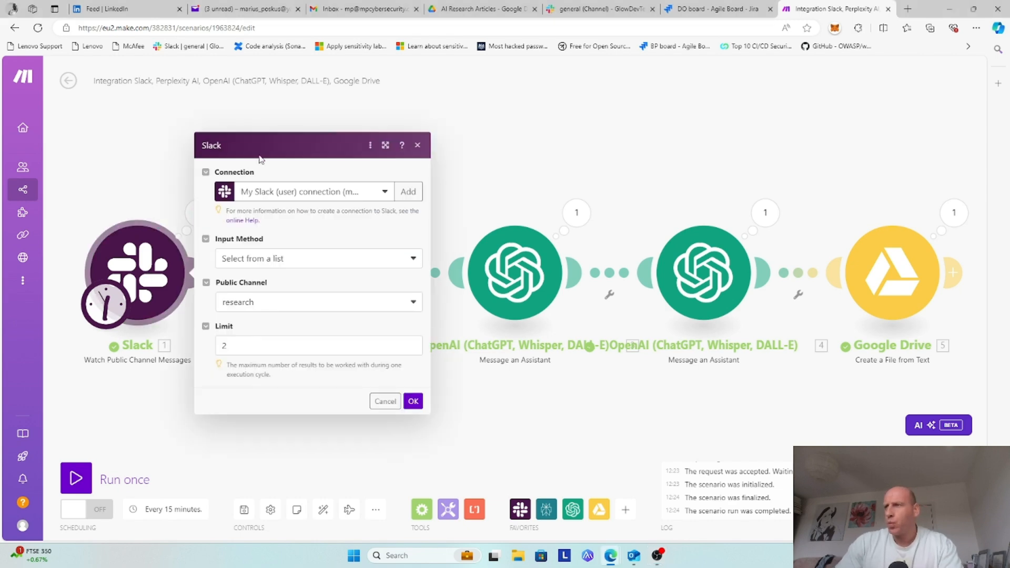
{"action": "left_click", "coordinate": [414, 401]}
{"action": "left_click", "coordinate": [367, 308]}
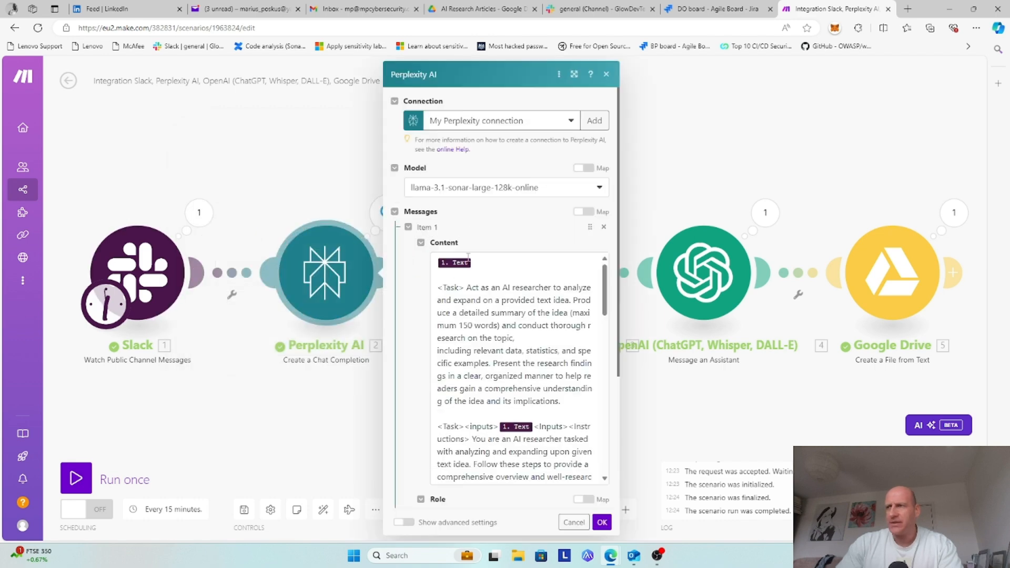
{"action": "left_click", "coordinate": [482, 260]}
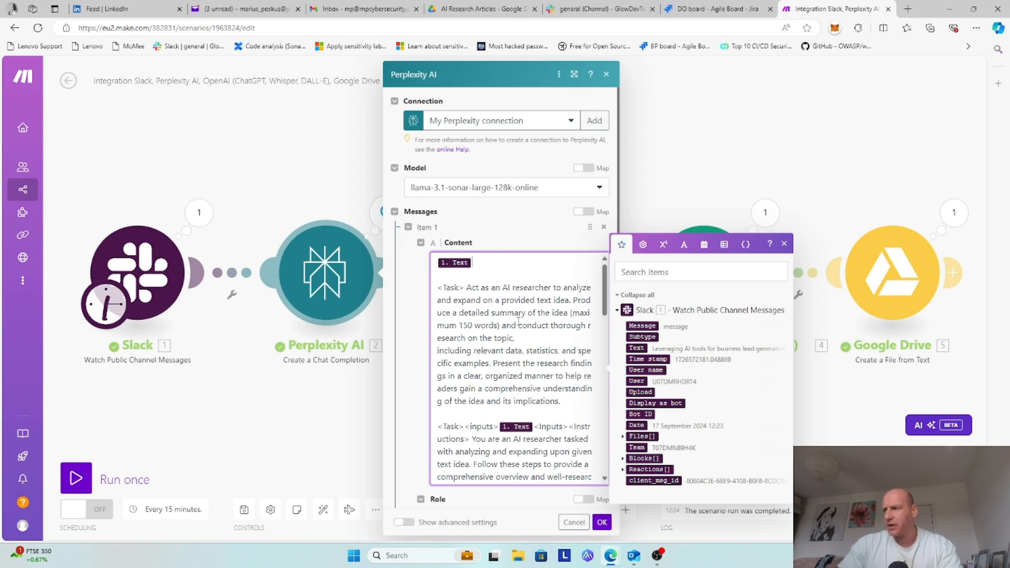
{"action": "scroll", "coordinate": [491, 352], "scroll_direction": "down", "scroll_amount": 5}
{"action": "scroll", "coordinate": [491, 352], "scroll_direction": "down", "scroll_amount": 10}
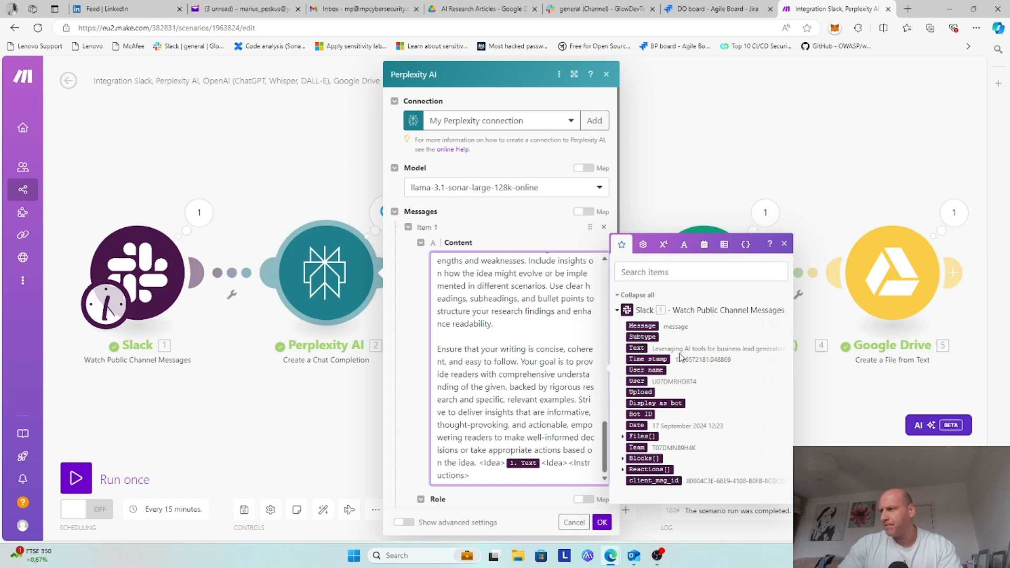
{"action": "left_click", "coordinate": [601, 523]}
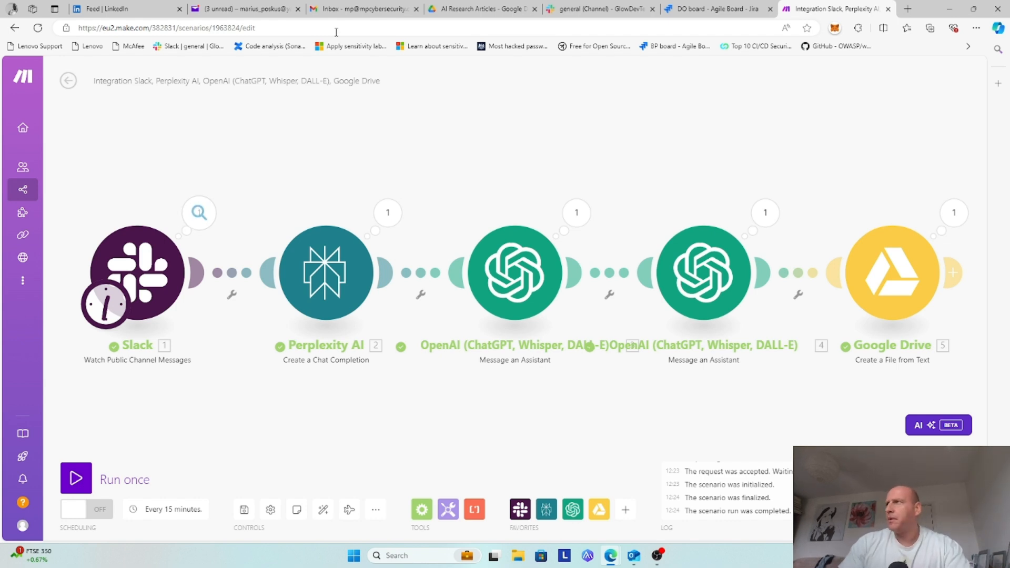
Check the generated article in Google Drive again and return to the Make scenario
{"action": "left_click", "coordinate": [492, 8]}
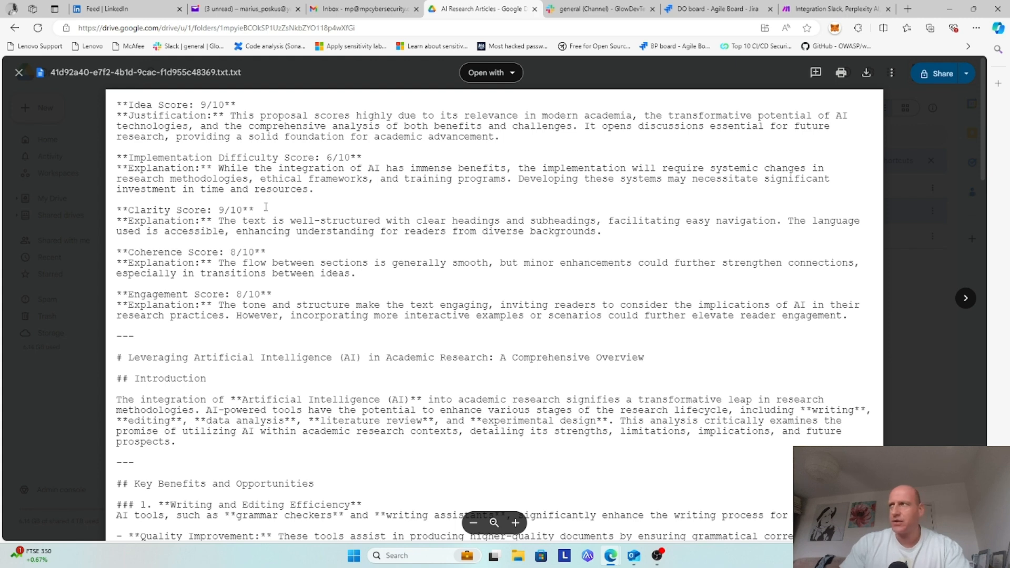
{"action": "left_click", "coordinate": [834, 9]}
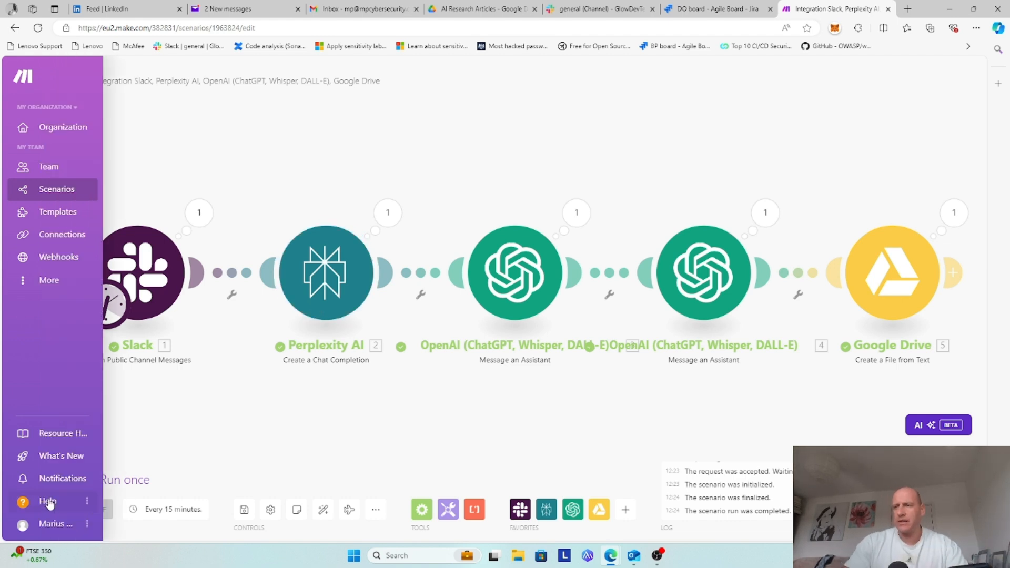
Run the scenario once more and inspect the Perplexity AI module's operation details
{"action": "left_click", "coordinate": [167, 479]}
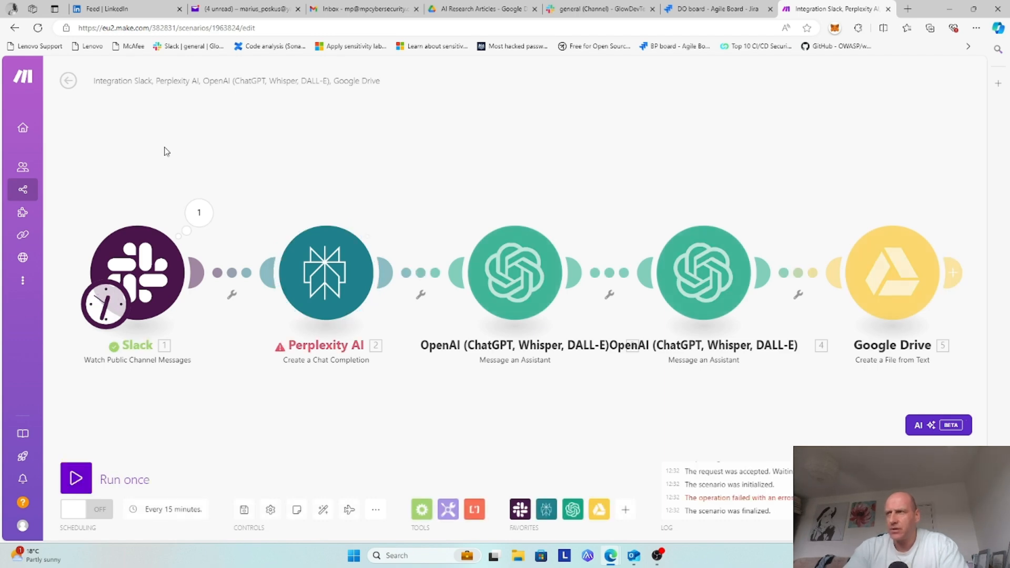
{"action": "left_click", "coordinate": [387, 213]}
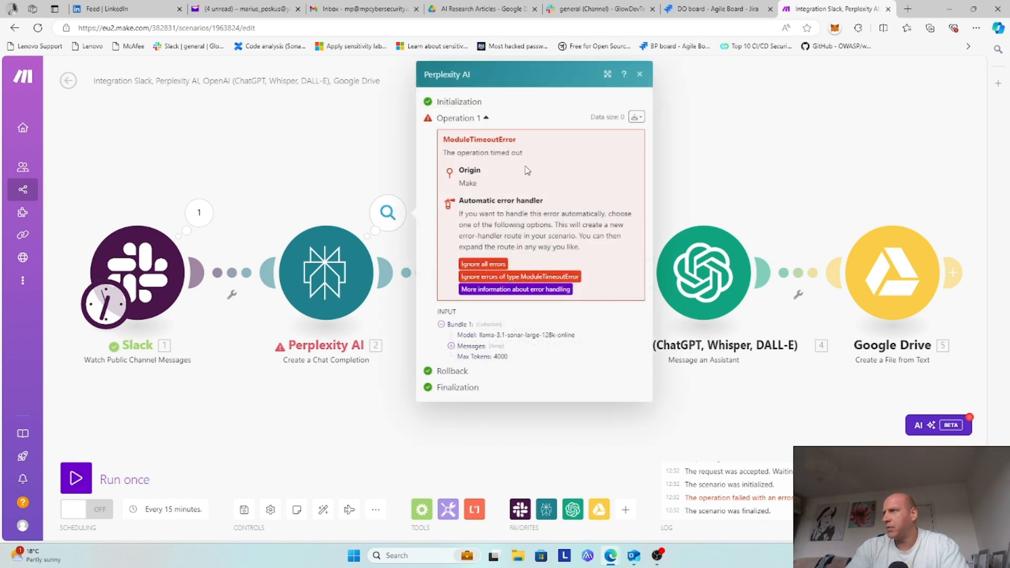
{"action": "left_click", "coordinate": [640, 75]}
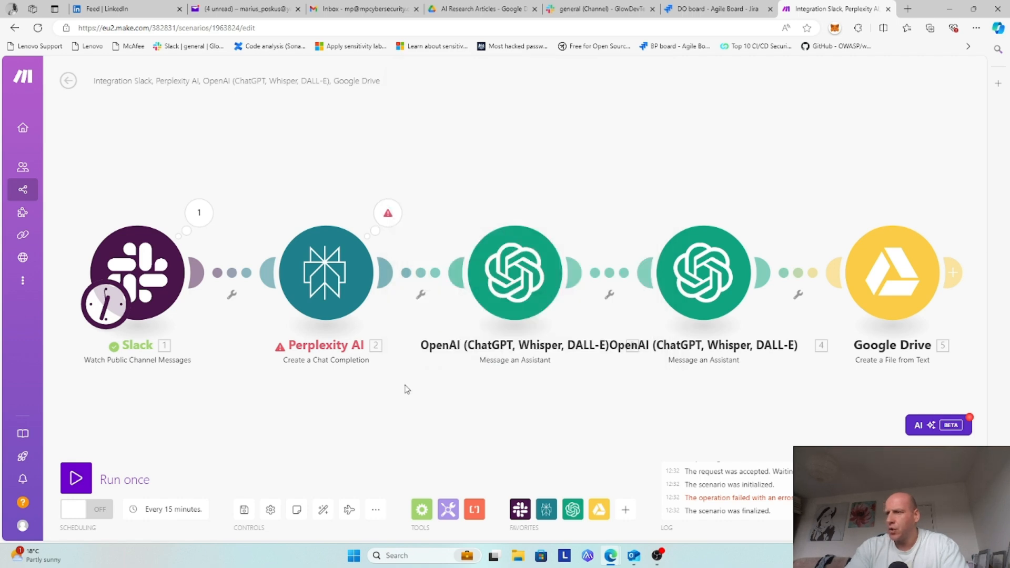
Save the scenario, then open the Slack module's settings and close them without changes
{"action": "left_click", "coordinate": [244, 510]}
{"action": "left_click", "coordinate": [161, 257]}
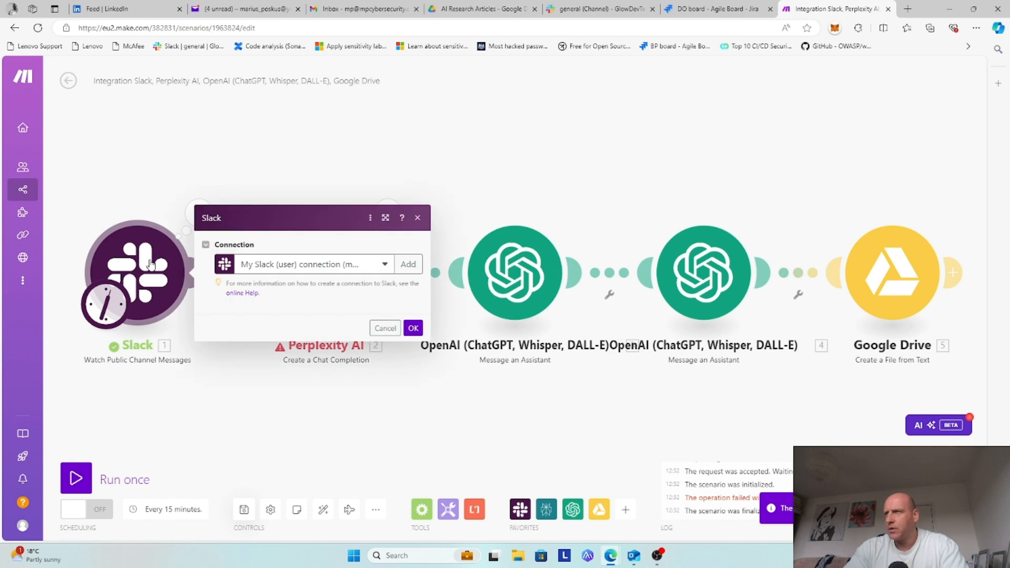
{"action": "left_click", "coordinate": [418, 146]}
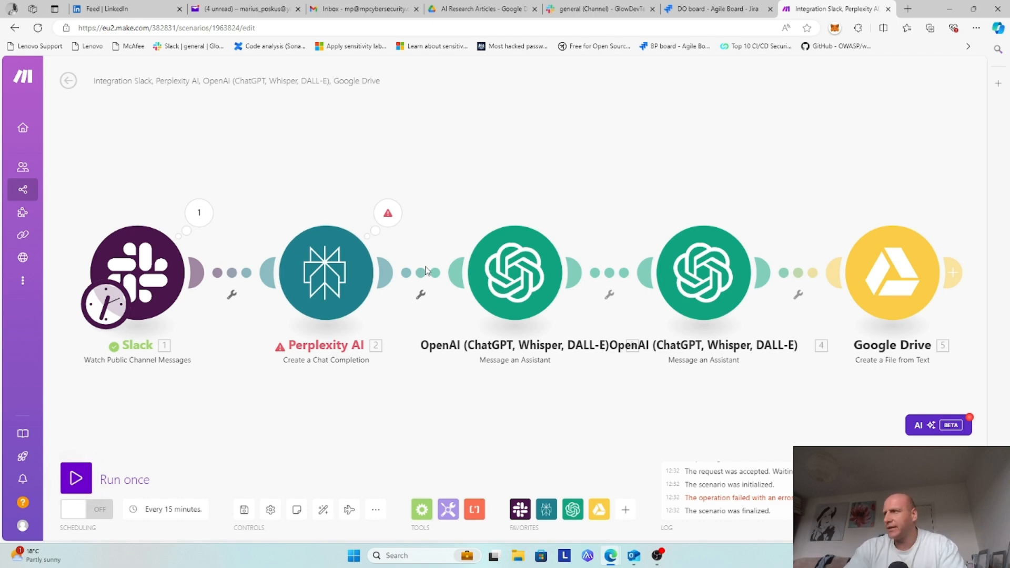
Set the Slack trigger to start from the "Leveraging AI tools for business lead generation" message of 17/09/2024 12:32 and run the scenario once
{"action": "right_click", "coordinate": [152, 254]}
{"action": "left_click", "coordinate": [201, 294]}
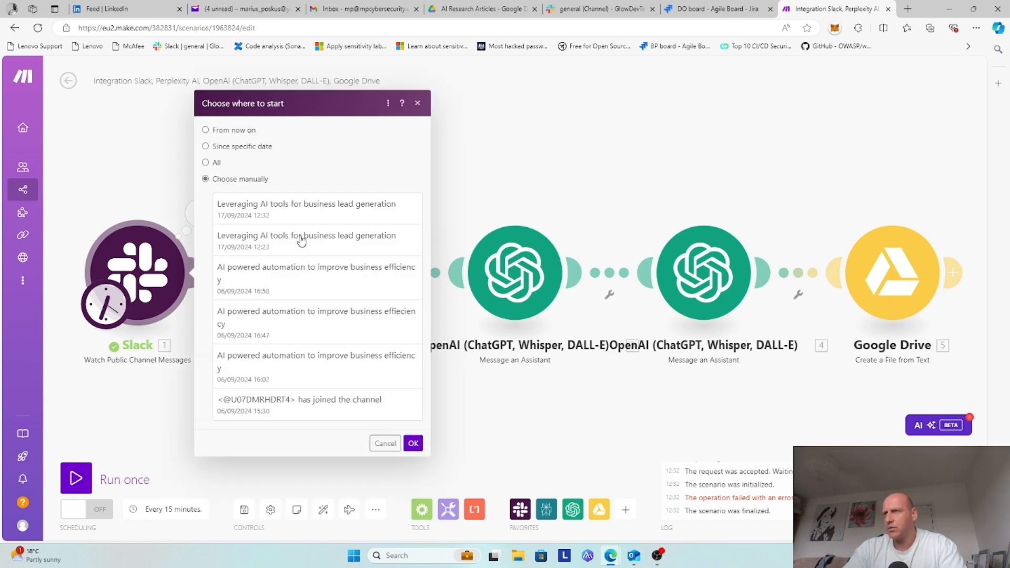
{"action": "left_click", "coordinate": [302, 210]}
{"action": "left_click", "coordinate": [413, 444]}
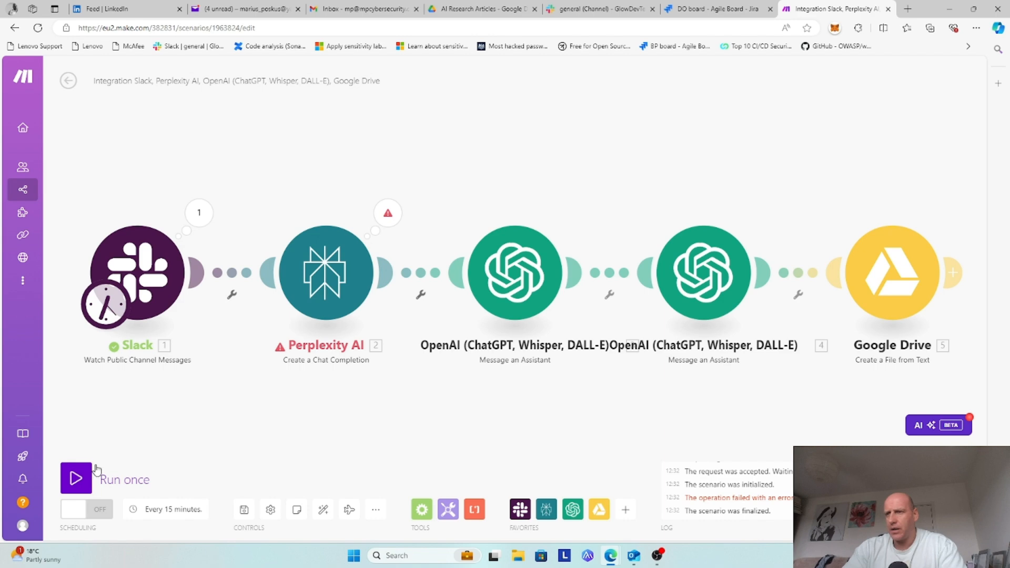
{"action": "left_click", "coordinate": [78, 475]}
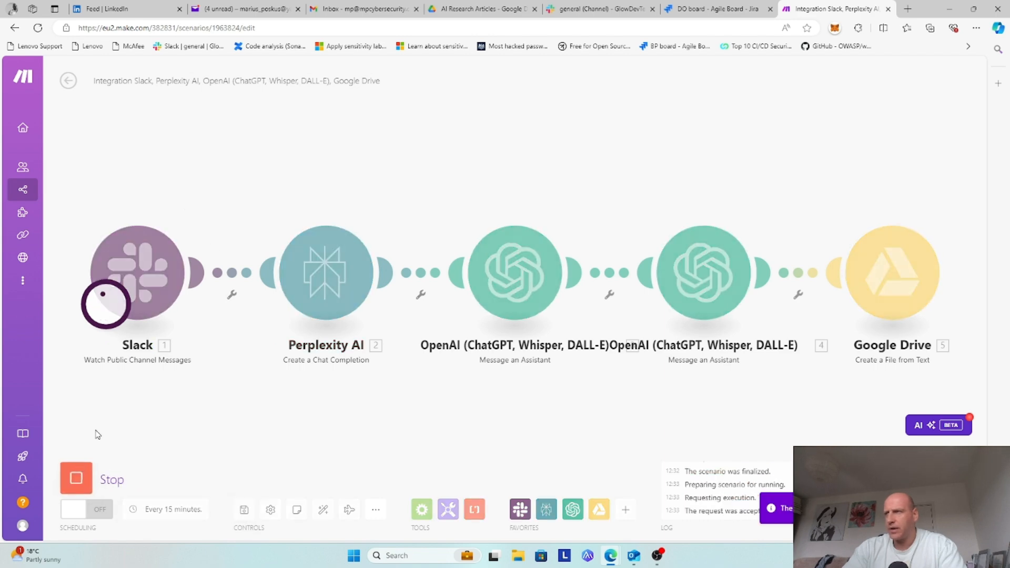
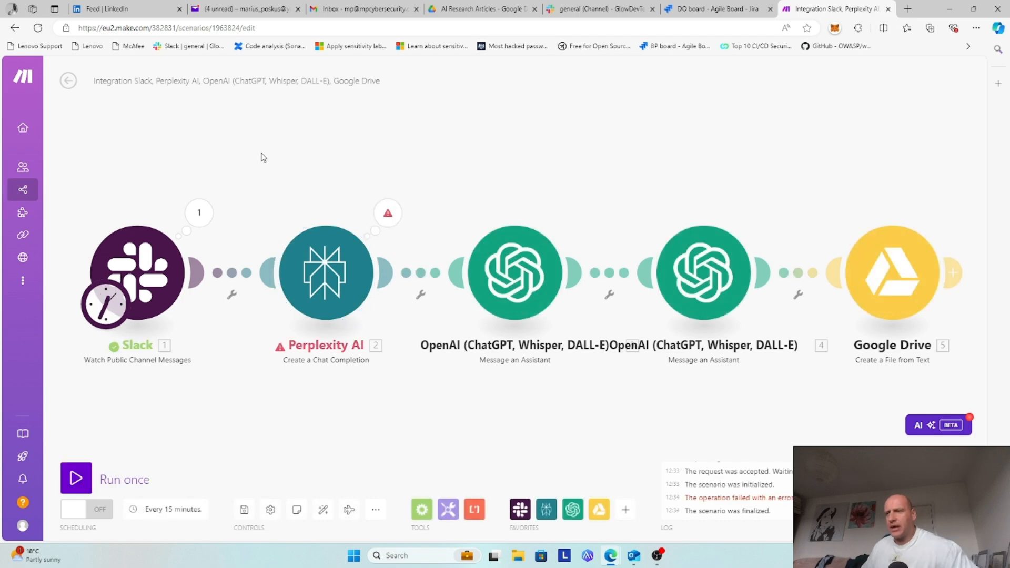
Inspect the Perplexity AI operation's error details and review the prompt in the module's message content
{"action": "left_click", "coordinate": [388, 213]}
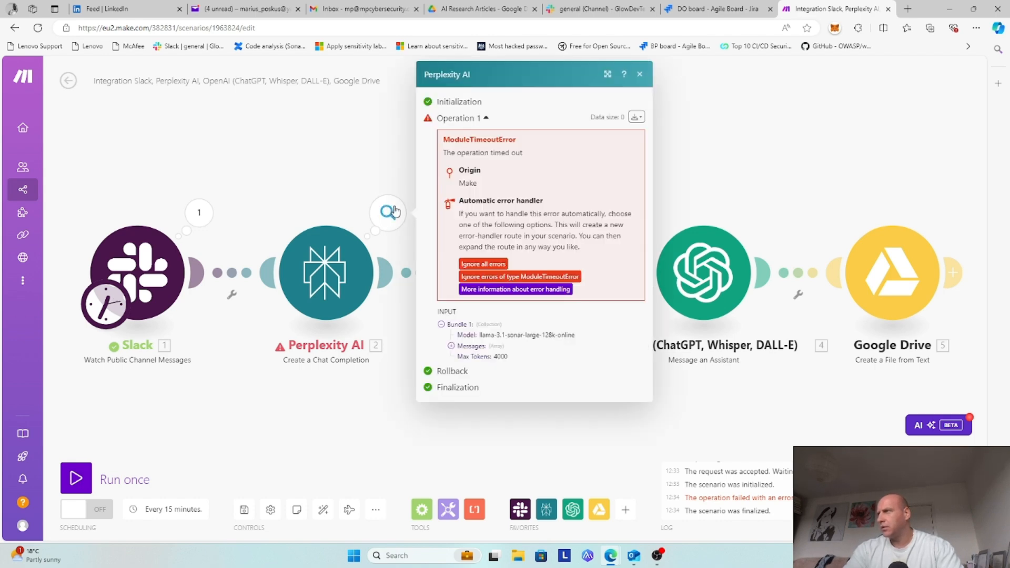
{"action": "left_click", "coordinate": [328, 269]}
{"action": "scroll", "coordinate": [513, 368], "scroll_direction": "down", "scroll_amount": 3}
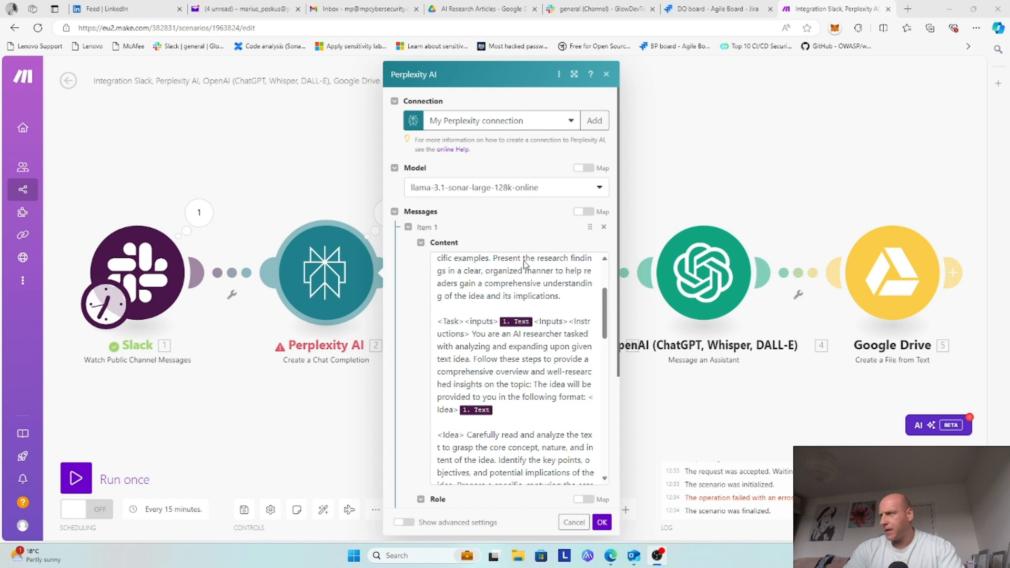
{"action": "scroll", "coordinate": [541, 317], "scroll_direction": "down", "scroll_amount": 12}
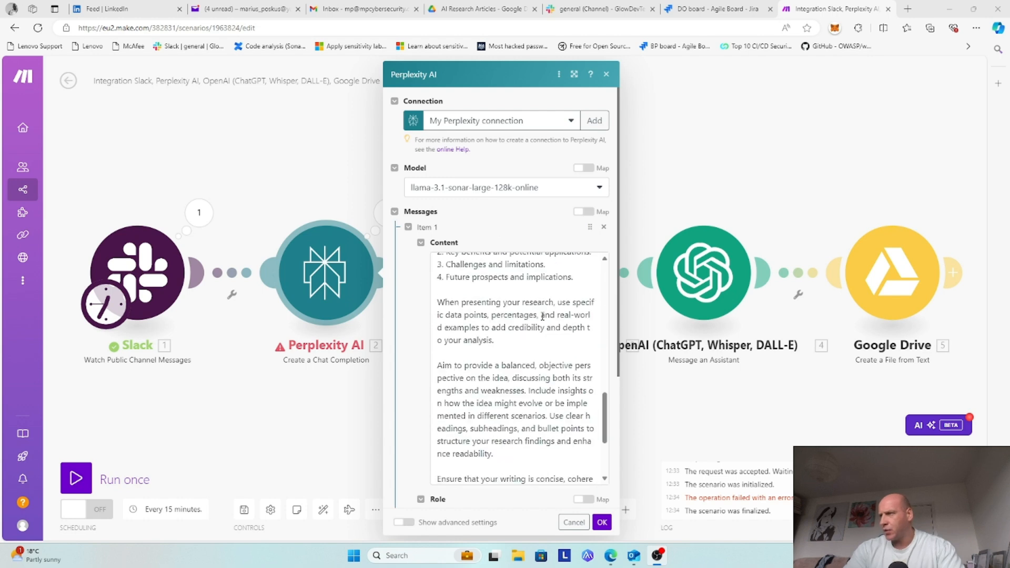
{"action": "scroll", "coordinate": [541, 315], "scroll_direction": "up", "scroll_amount": 14}
Set the Perplexity AI module's model to llama-3-sonar-large-32k-online and save the module settings
{"action": "left_click", "coordinate": [528, 188]}
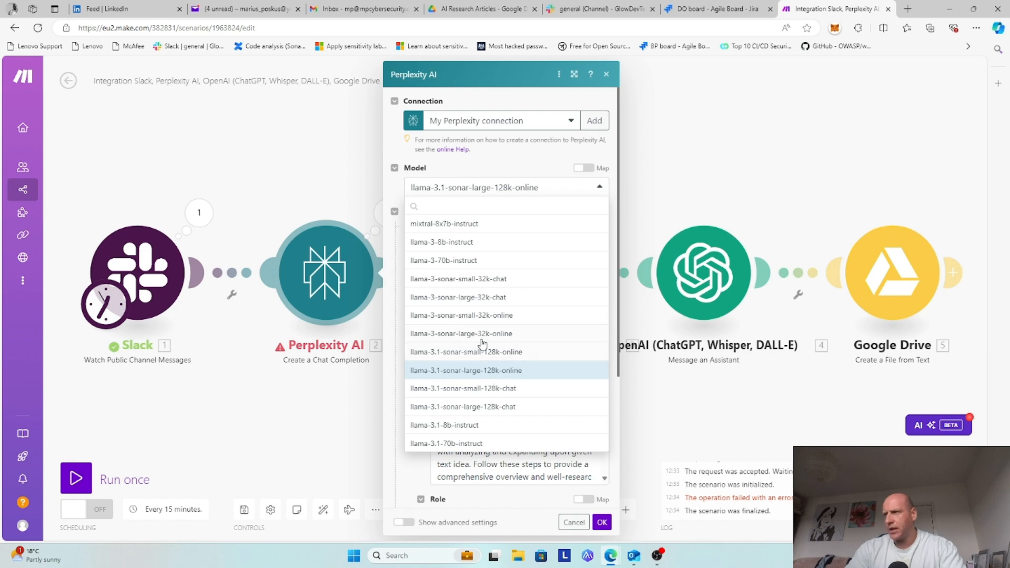
{"action": "left_click", "coordinate": [457, 334]}
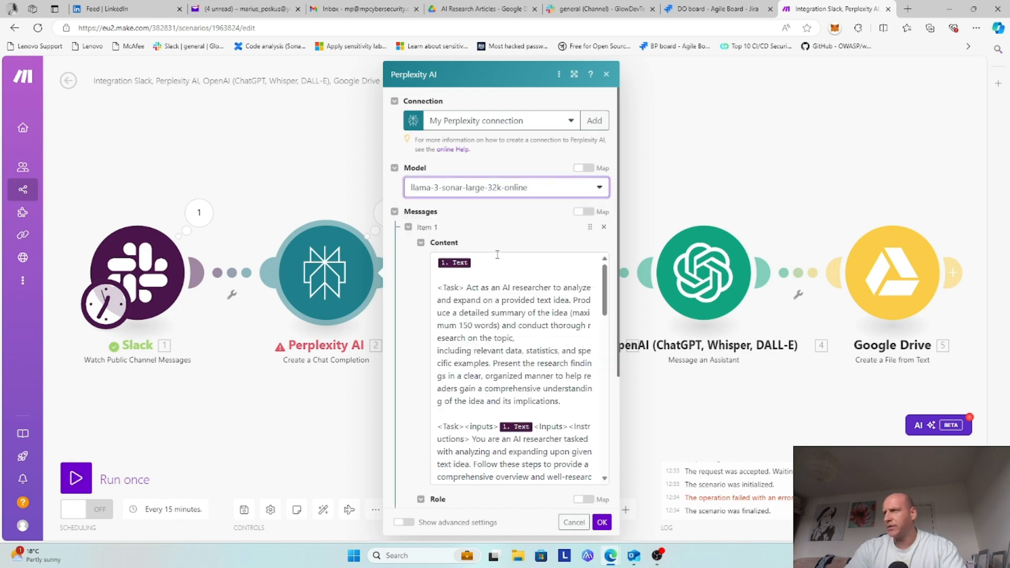
{"action": "left_click", "coordinate": [603, 522]}
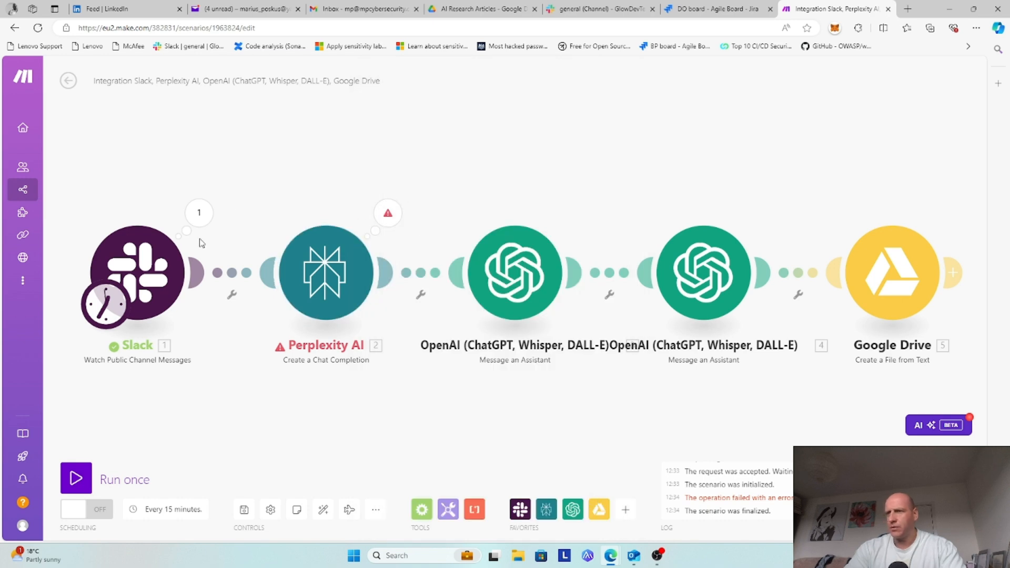
Confirm the Slack settings, reselect the 17/09/2024 12:32 lead generation message as the starting point, and run the scenario once
{"action": "left_click", "coordinate": [156, 272]}
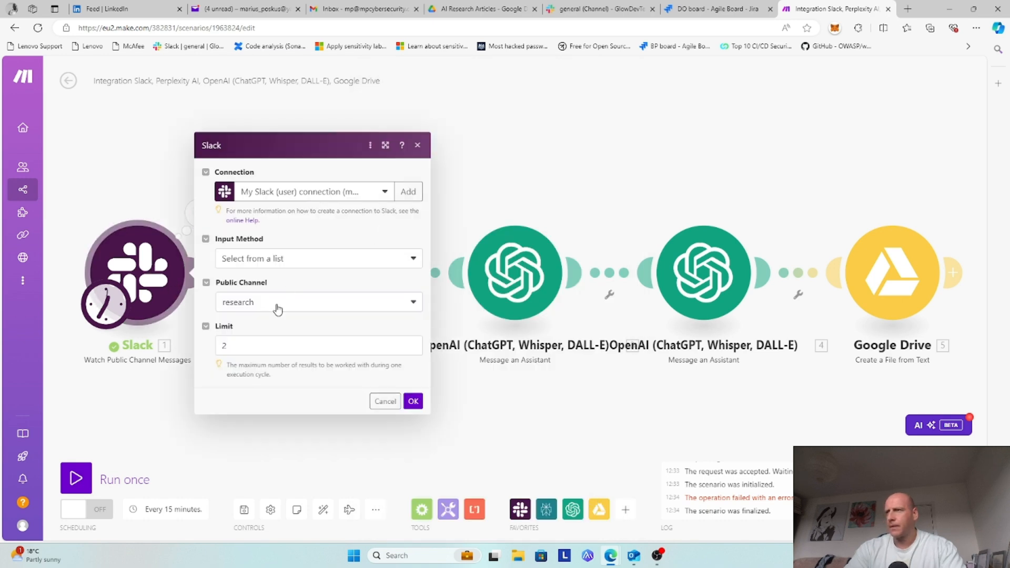
{"action": "left_click", "coordinate": [413, 401]}
{"action": "right_click", "coordinate": [157, 268]}
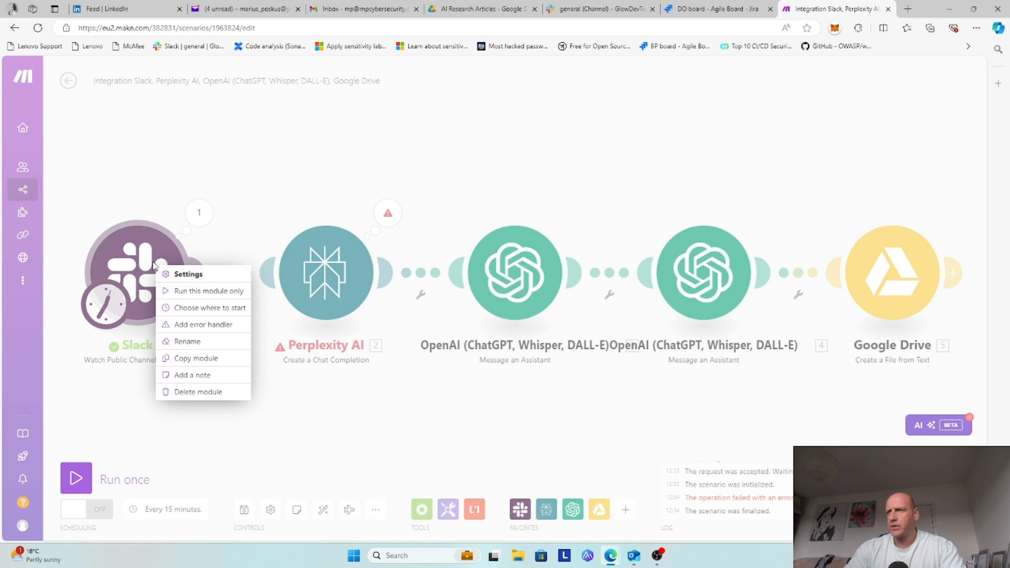
{"action": "left_click", "coordinate": [196, 308]}
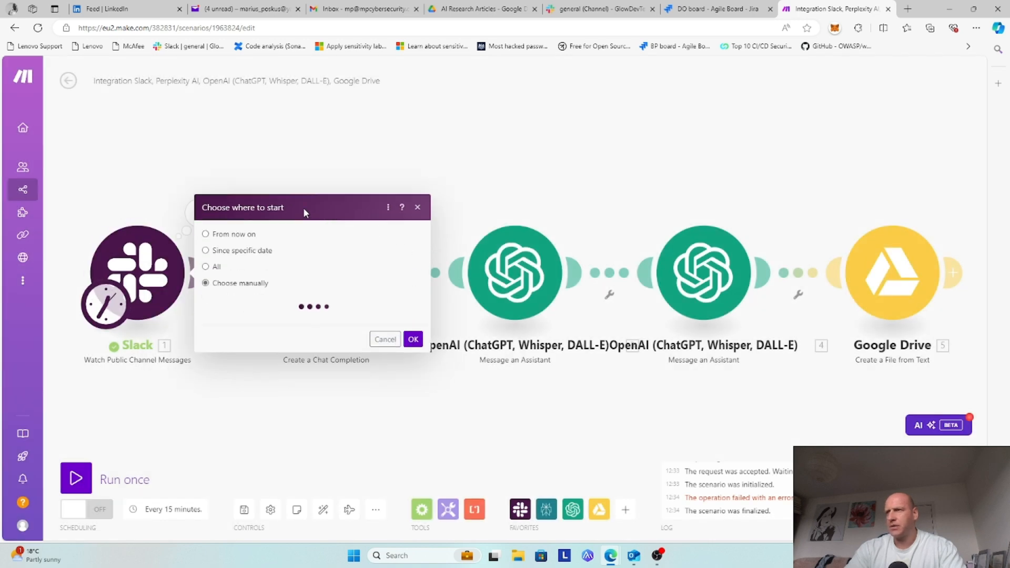
{"action": "left_click", "coordinate": [252, 213]}
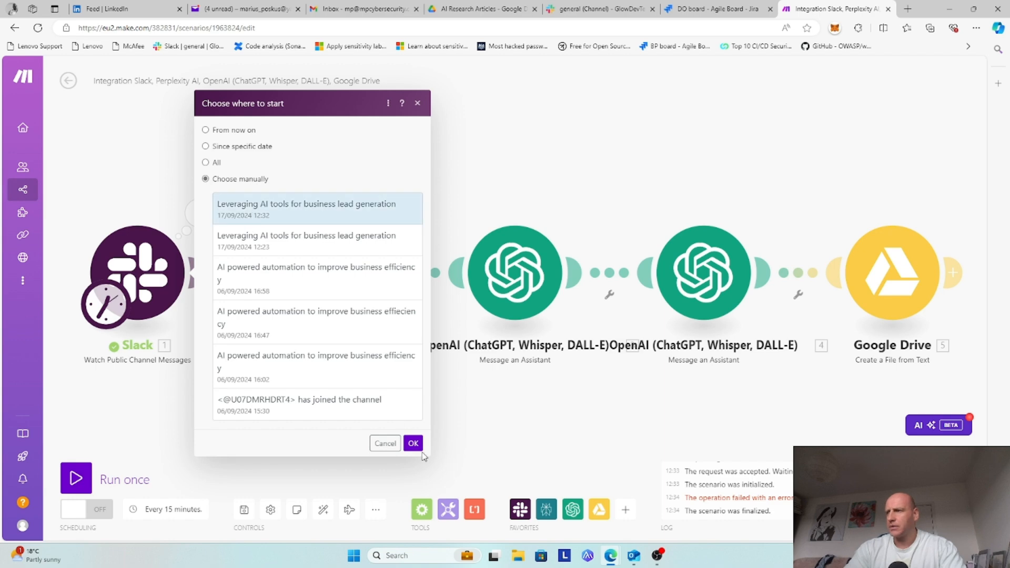
{"action": "left_click", "coordinate": [413, 443]}
{"action": "left_click", "coordinate": [76, 478]}
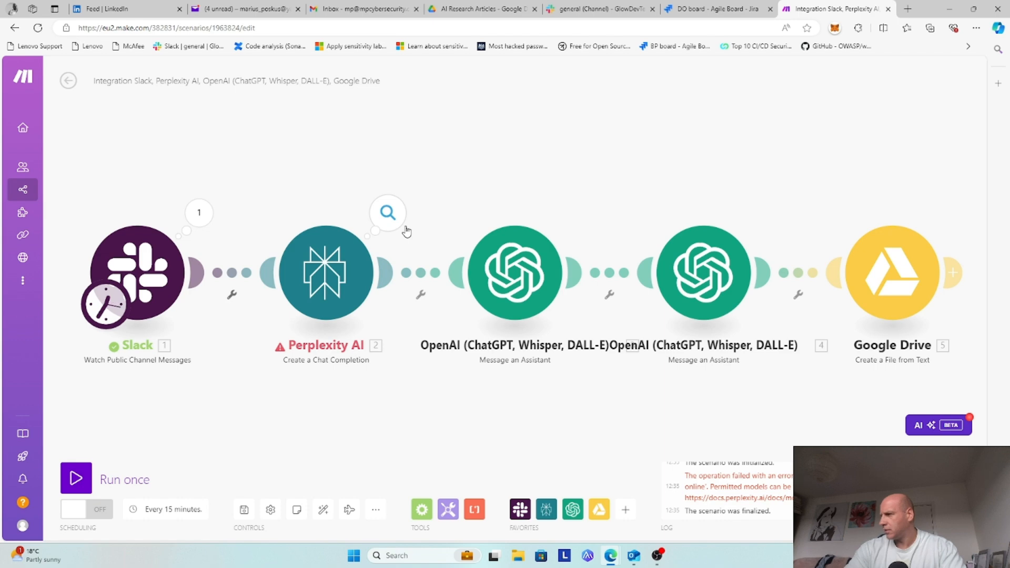
Switch the Perplexity AI module's model to llama-3.1-sonar-small-128k-online and run the scenario again
{"action": "left_click", "coordinate": [358, 242]}
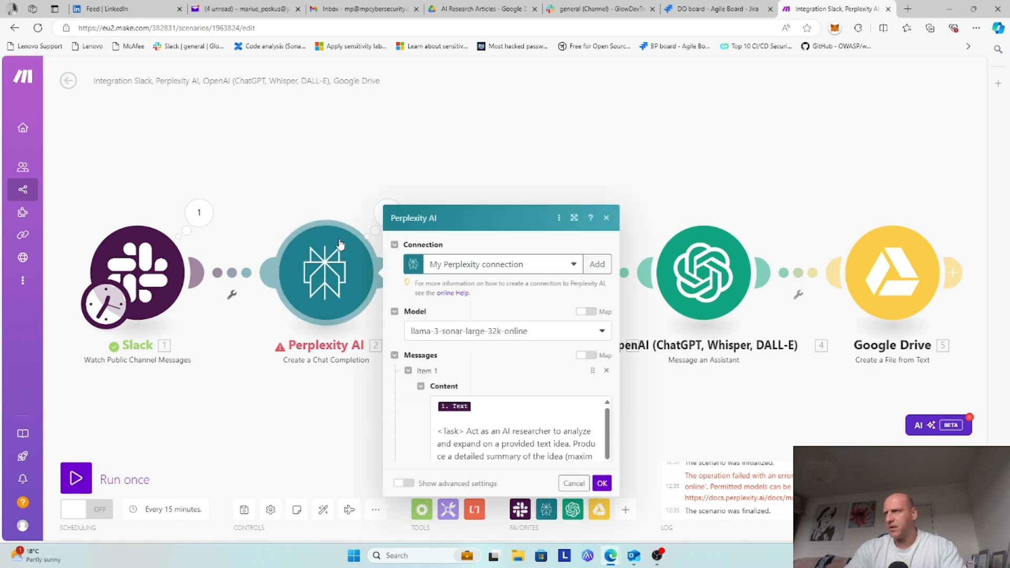
{"action": "left_click", "coordinate": [514, 190]}
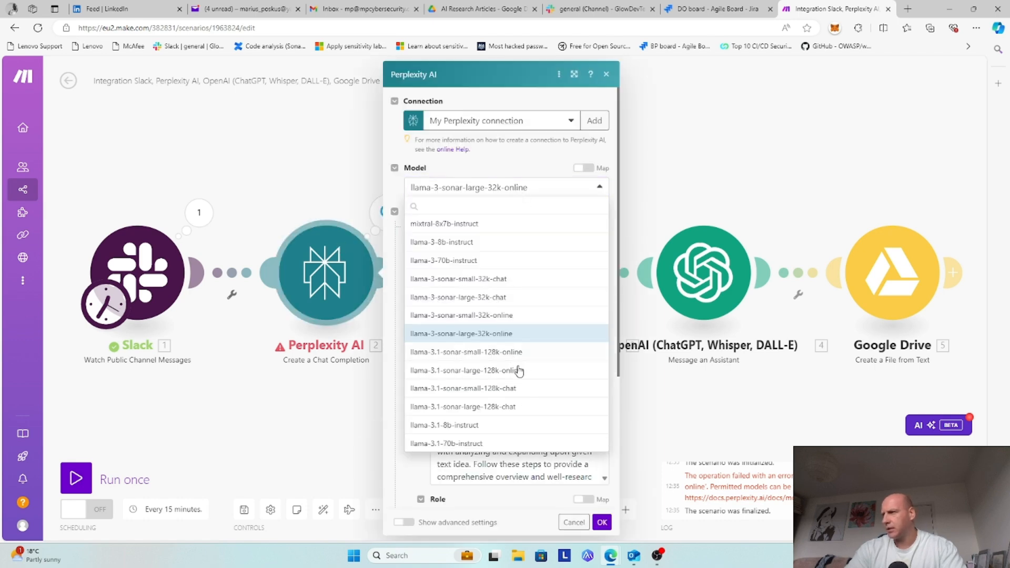
{"action": "left_click", "coordinate": [495, 353]}
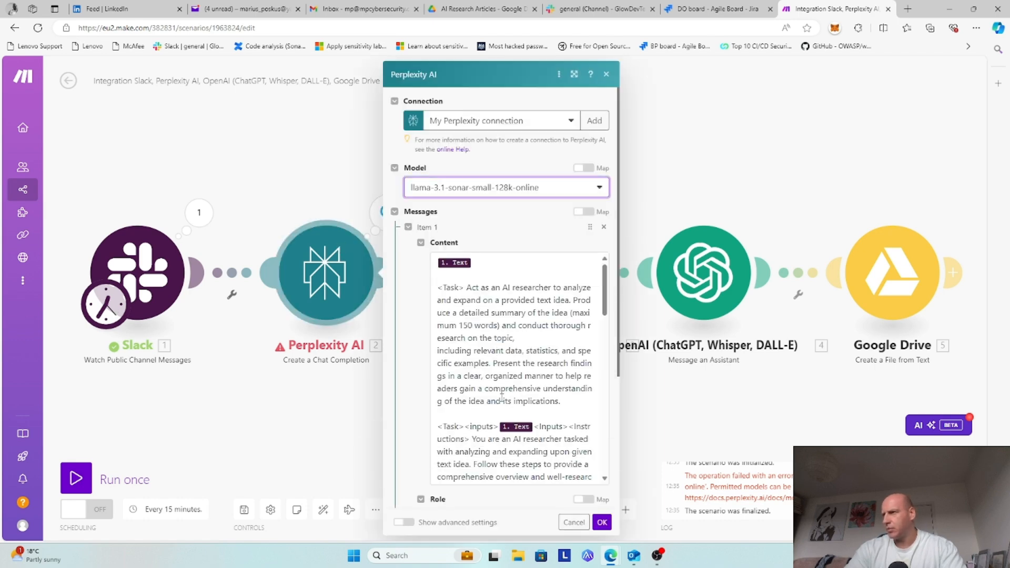
{"action": "left_click", "coordinate": [602, 522]}
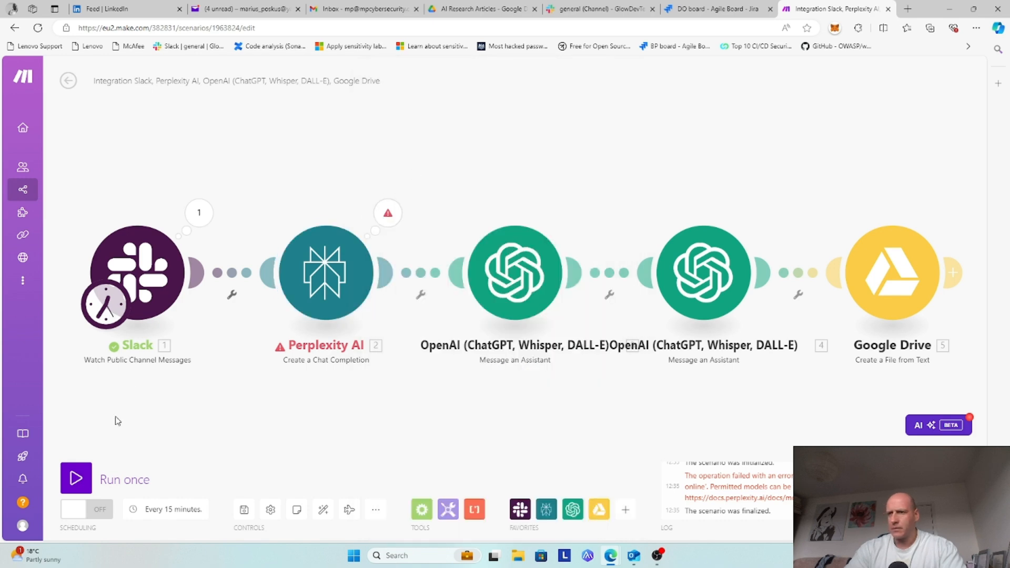
{"action": "left_click", "coordinate": [77, 479]}
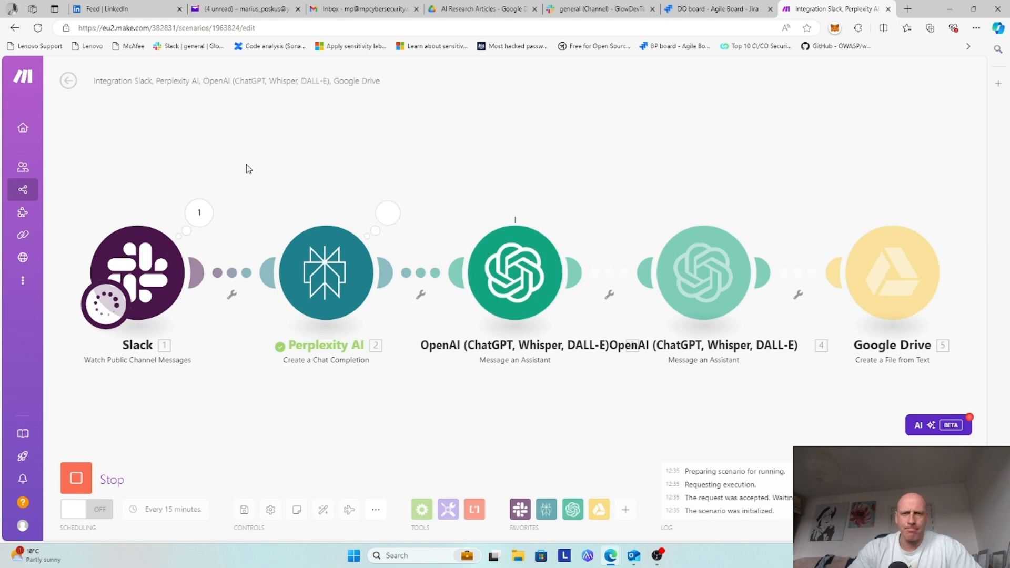
Expand the Perplexity AI operation's output down to the message content and read the generated research through to its conclusion
{"action": "left_click", "coordinate": [392, 224]}
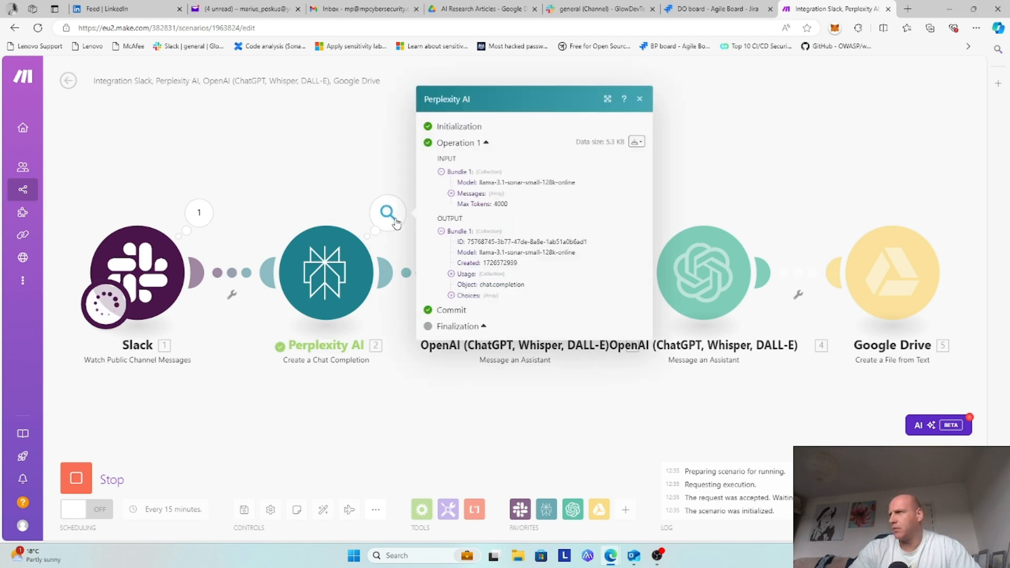
{"action": "left_click", "coordinate": [463, 296]}
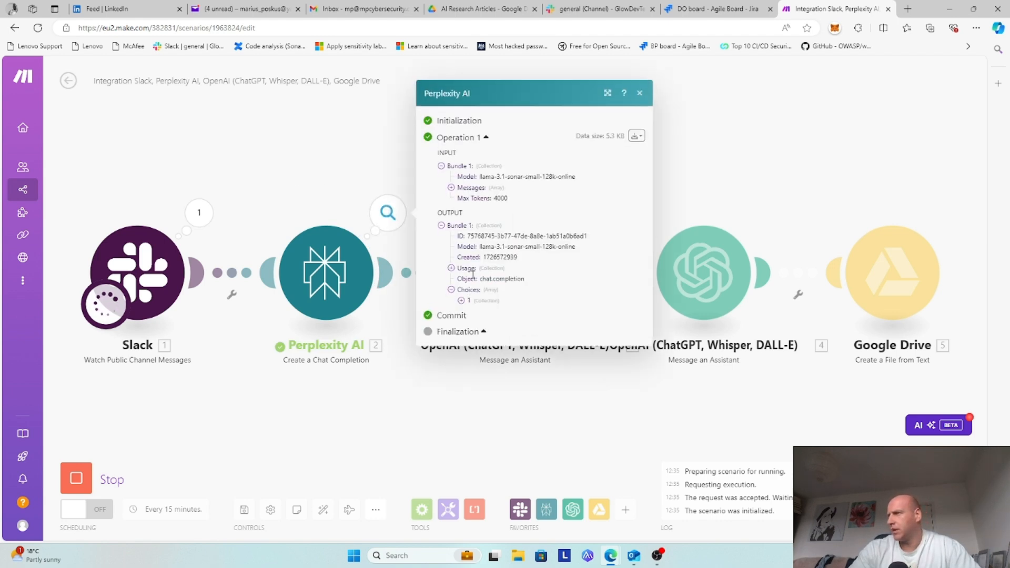
{"action": "left_click", "coordinate": [462, 301]}
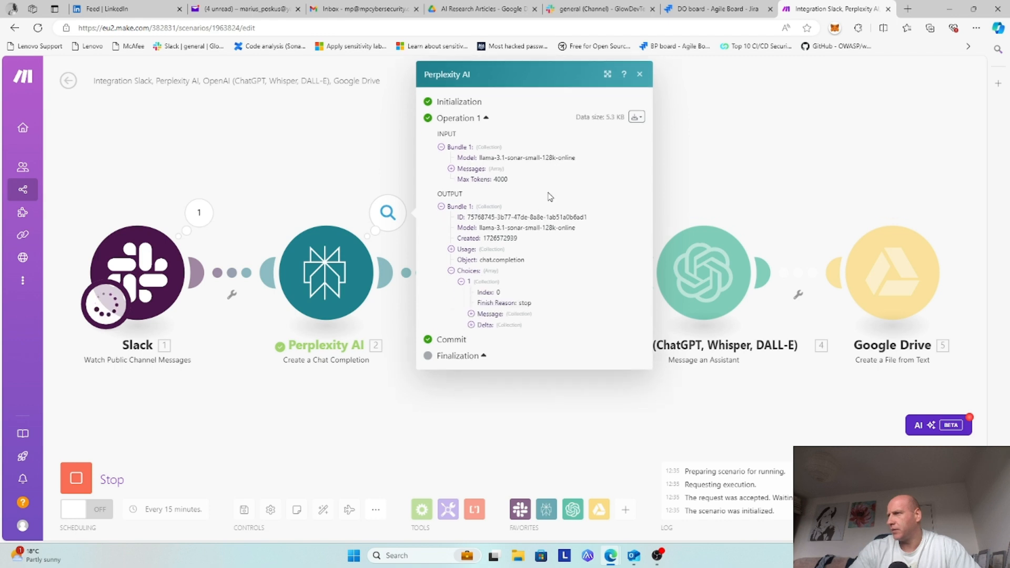
{"action": "left_click", "coordinate": [472, 315]}
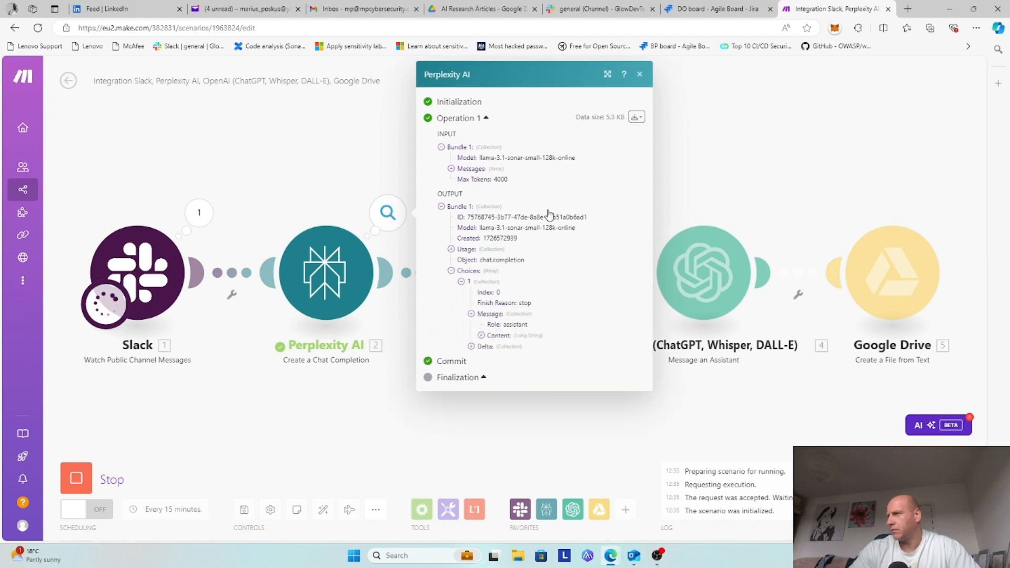
{"action": "left_click", "coordinate": [481, 336]}
{"action": "scroll", "coordinate": [542, 213], "scroll_direction": "down", "scroll_amount": 1}
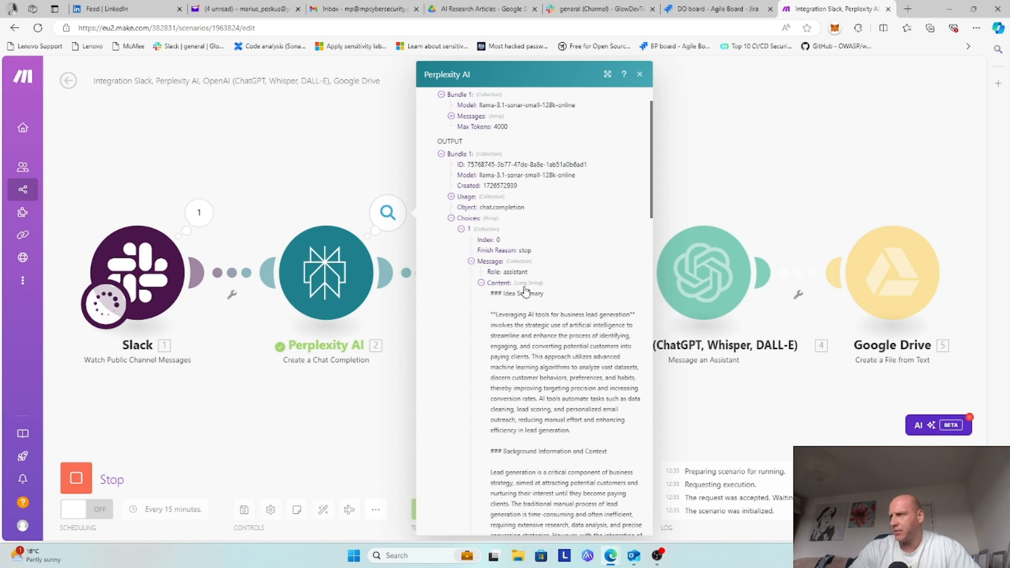
{"action": "scroll", "coordinate": [528, 292], "scroll_direction": "down", "scroll_amount": 1}
{"action": "scroll", "coordinate": [515, 293], "scroll_direction": "down", "scroll_amount": 2}
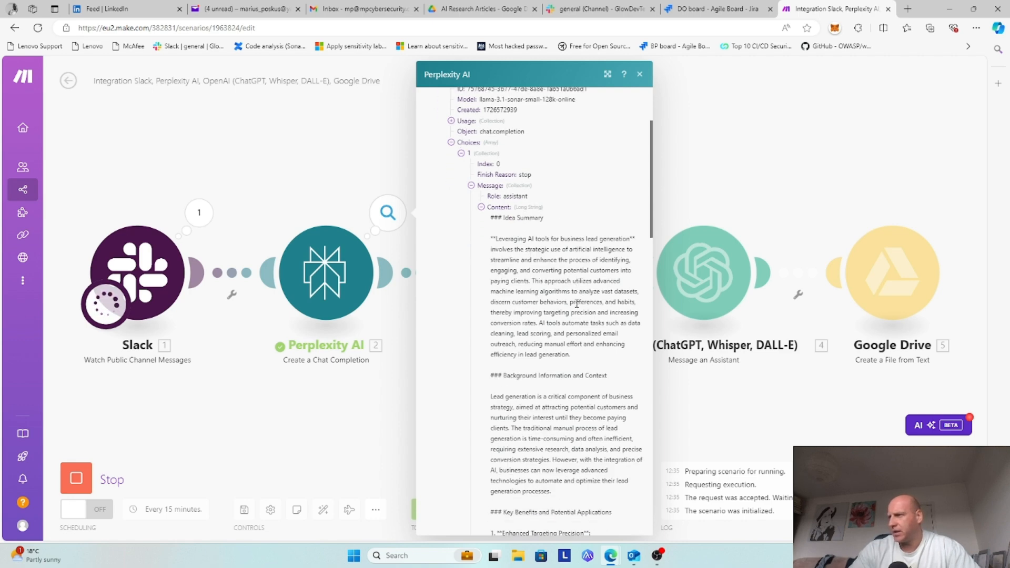
{"action": "scroll", "coordinate": [598, 320], "scroll_direction": "down", "scroll_amount": 2}
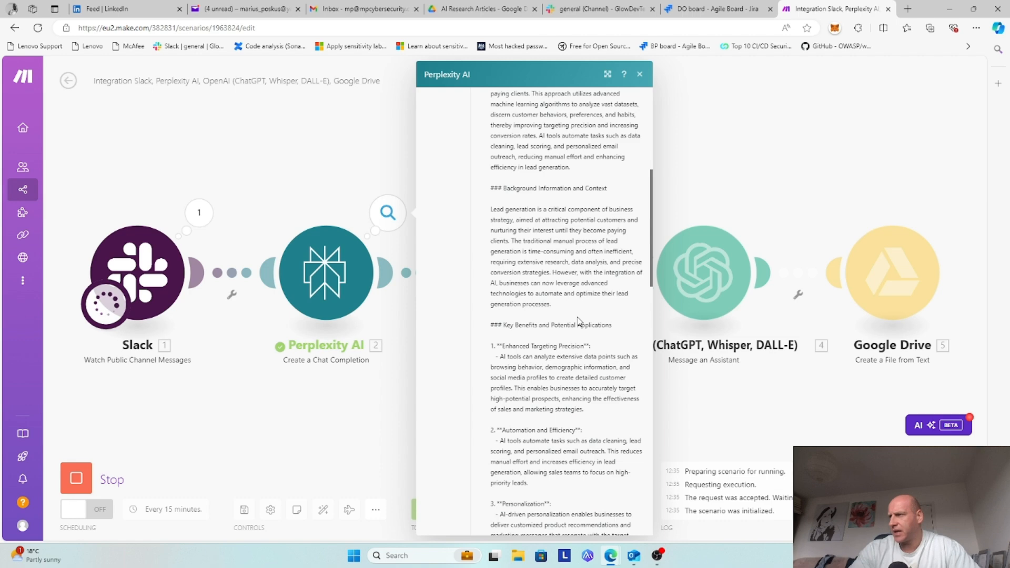
{"action": "scroll", "coordinate": [579, 319], "scroll_direction": "down", "scroll_amount": 1}
{"action": "scroll", "coordinate": [596, 295], "scroll_direction": "down", "scroll_amount": 4}
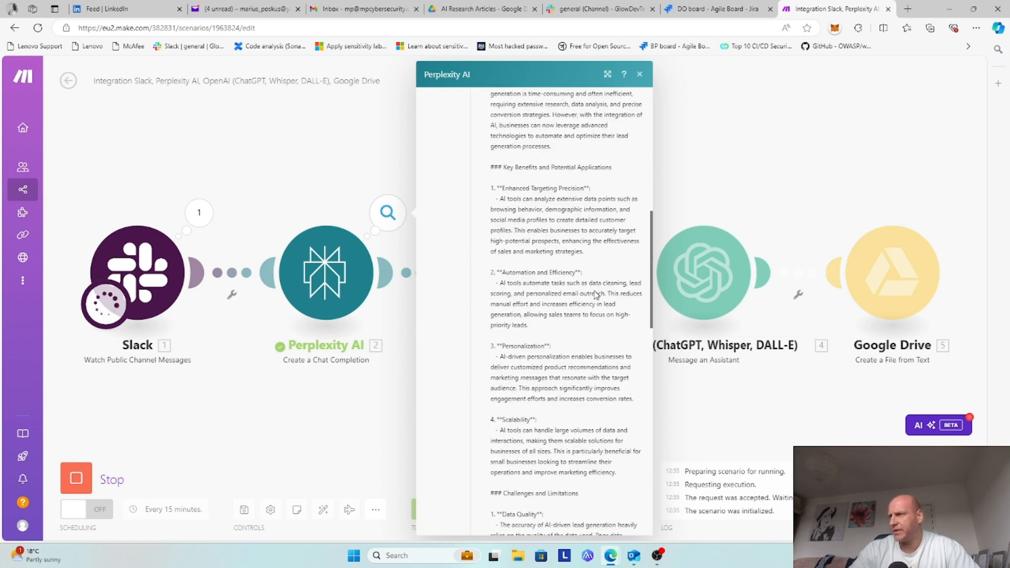
{"action": "scroll", "coordinate": [552, 408], "scroll_direction": "down", "scroll_amount": 4}
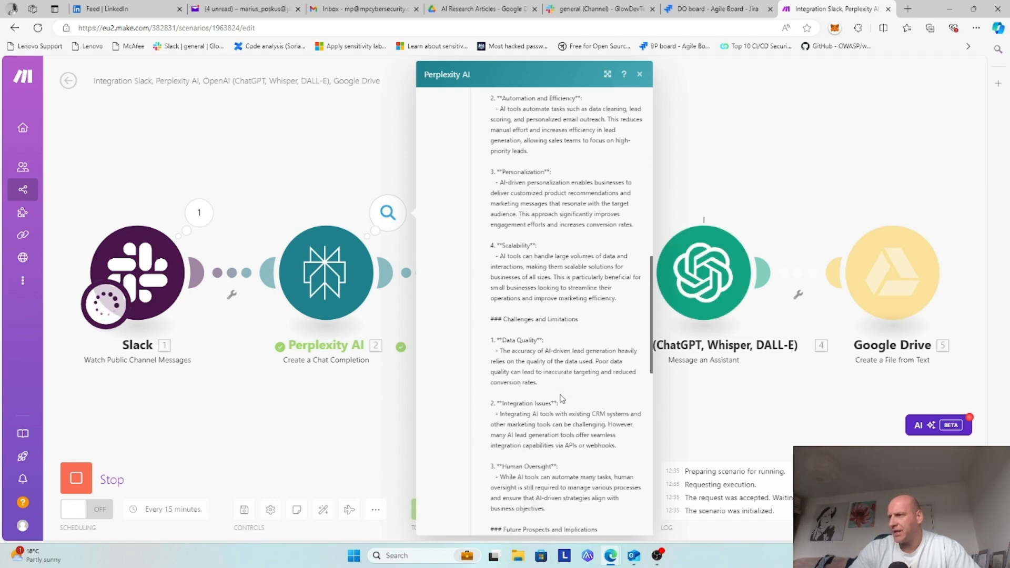
{"action": "scroll", "coordinate": [564, 308], "scroll_direction": "down", "scroll_amount": 2}
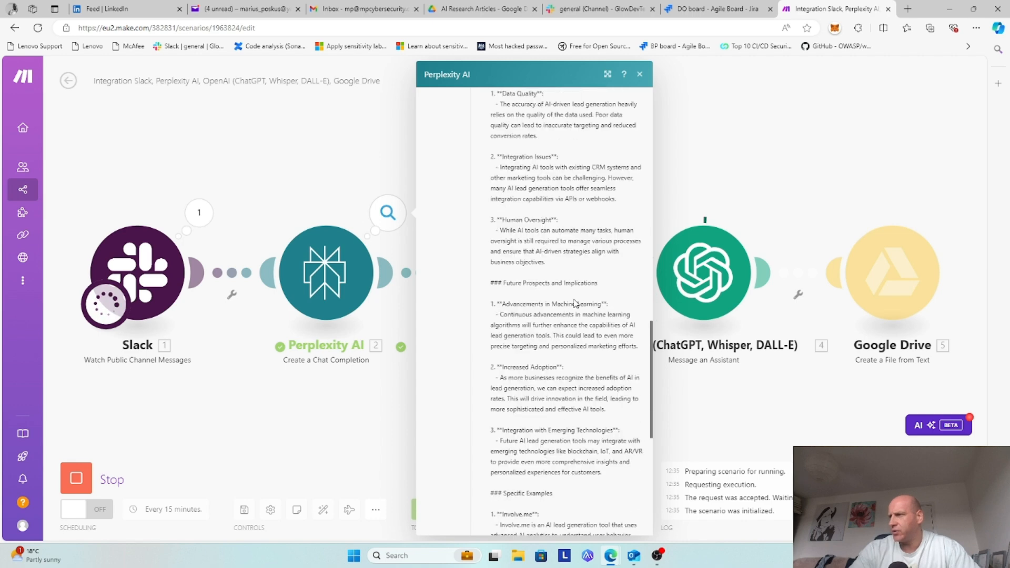
{"action": "scroll", "coordinate": [581, 301], "scroll_direction": "down", "scroll_amount": 3}
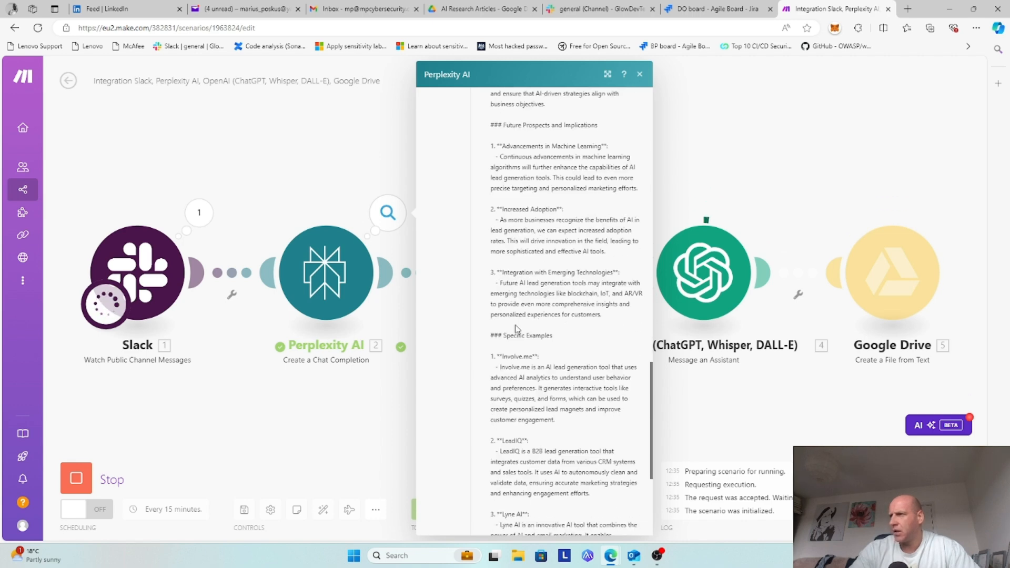
{"action": "scroll", "coordinate": [531, 348], "scroll_direction": "down", "scroll_amount": 4}
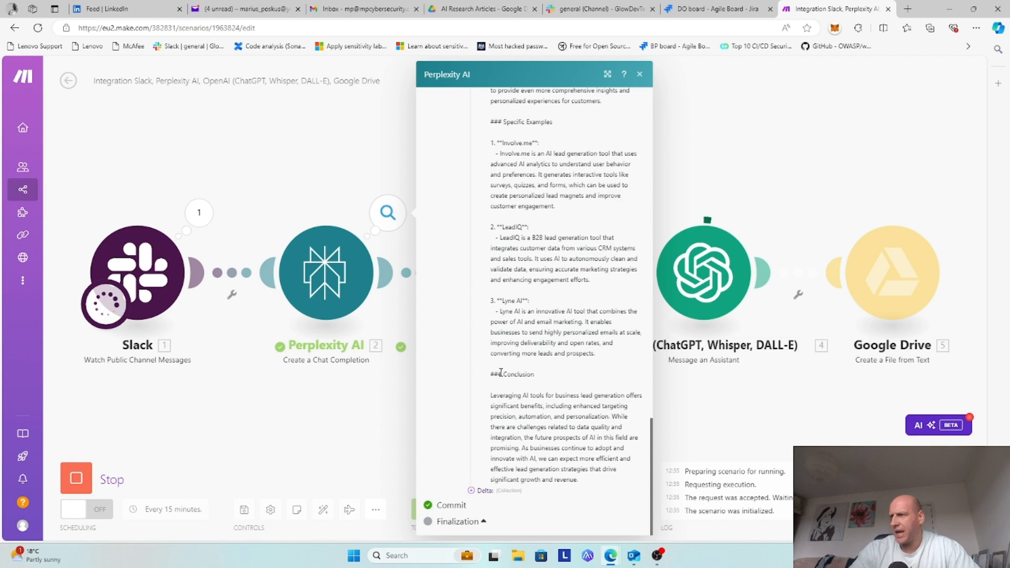
{"action": "left_click", "coordinate": [288, 139]}
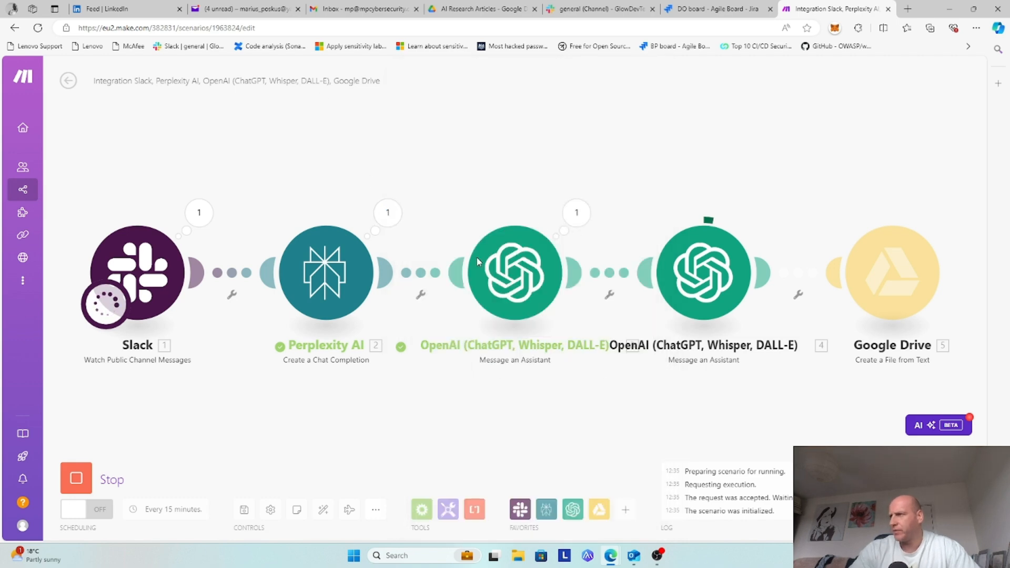
Inspect the first OpenAI assistant operation's output, expanding its content and result text to read the generated idea analysis
{"action": "left_click", "coordinate": [579, 211]}
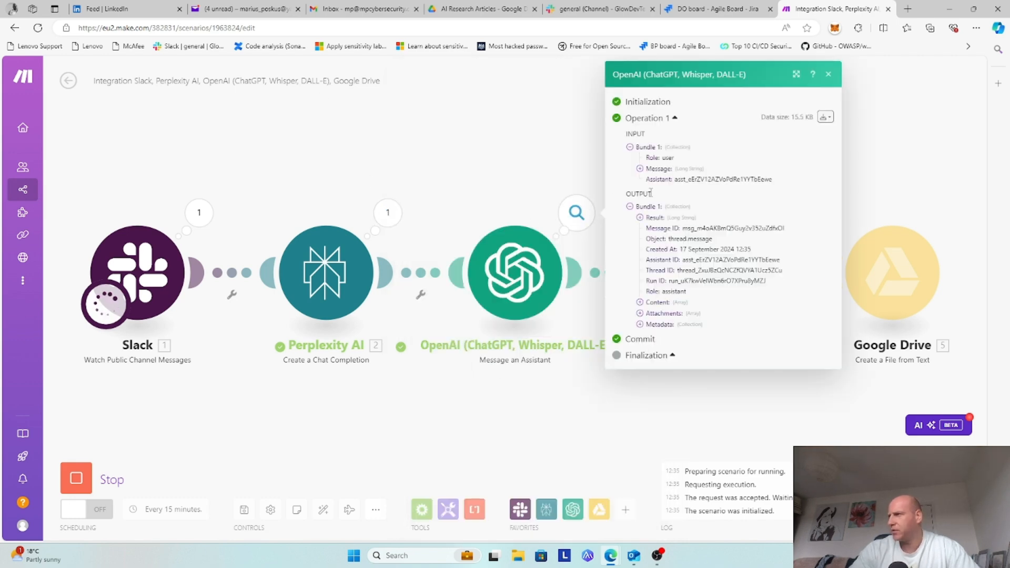
{"action": "left_click", "coordinate": [640, 302]}
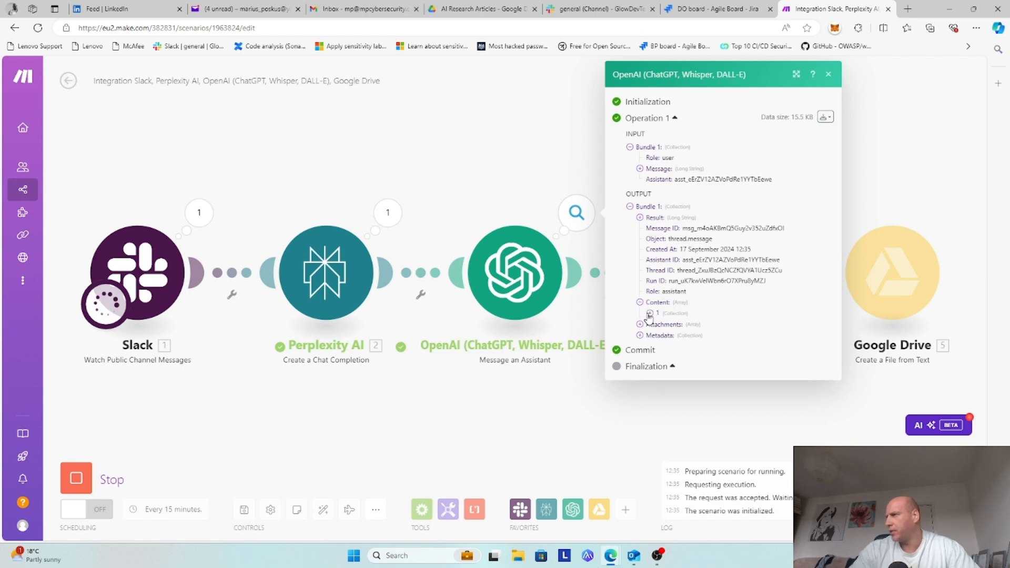
{"action": "left_click", "coordinate": [650, 313]}
{"action": "left_click", "coordinate": [660, 335]}
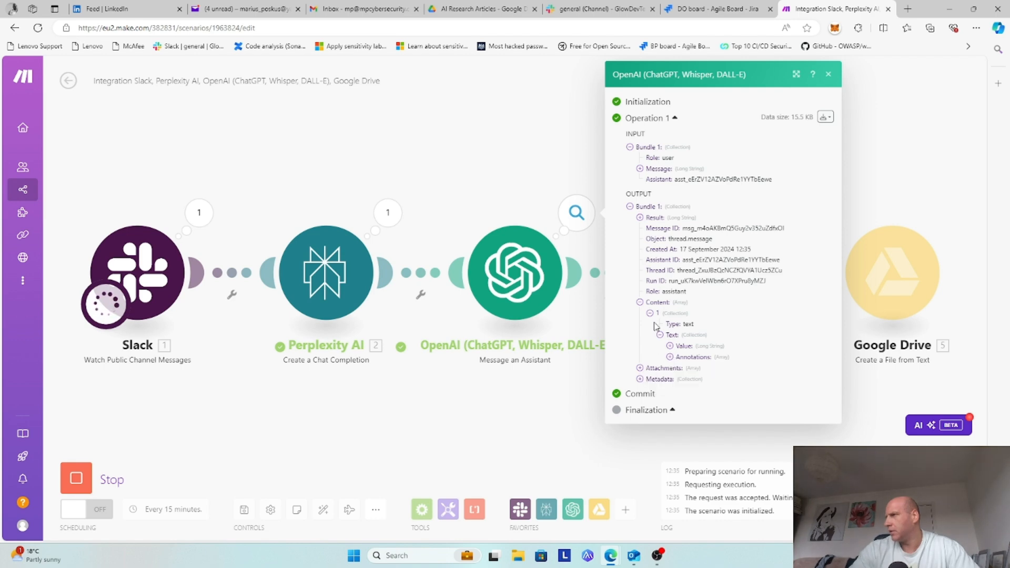
{"action": "left_click", "coordinate": [640, 303]}
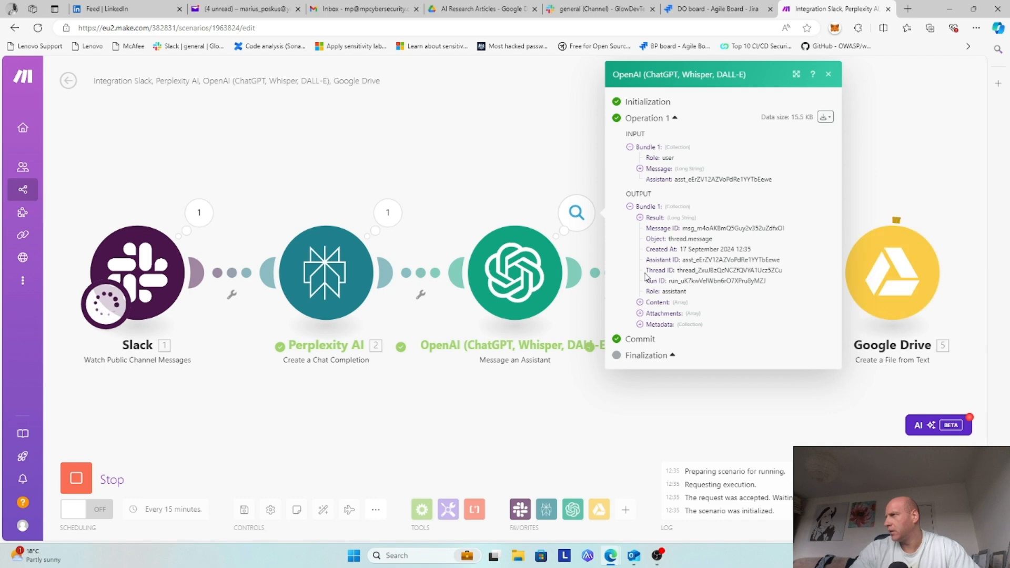
{"action": "left_click", "coordinate": [640, 217]}
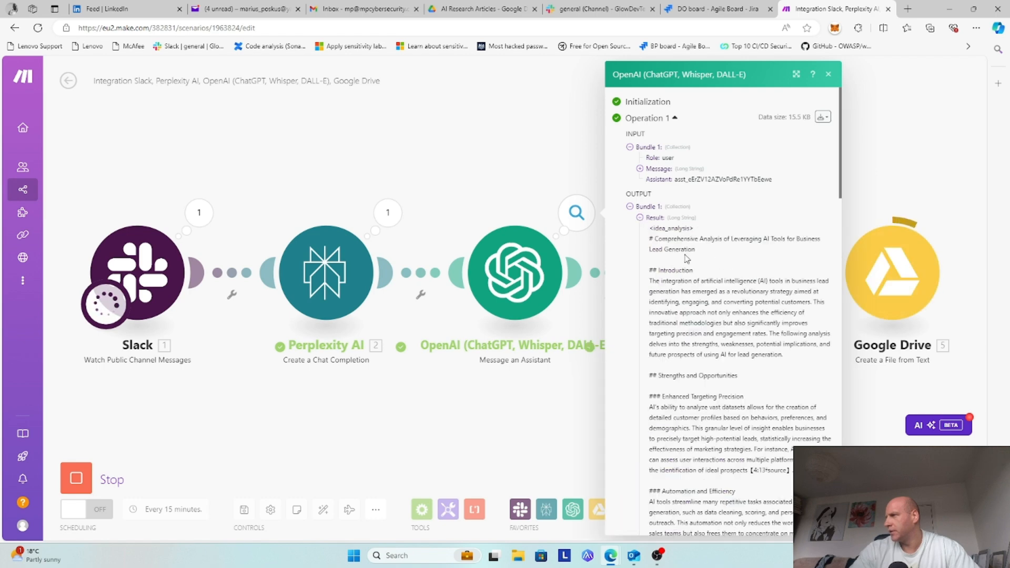
{"action": "scroll", "coordinate": [742, 277], "scroll_direction": "down", "scroll_amount": 4}
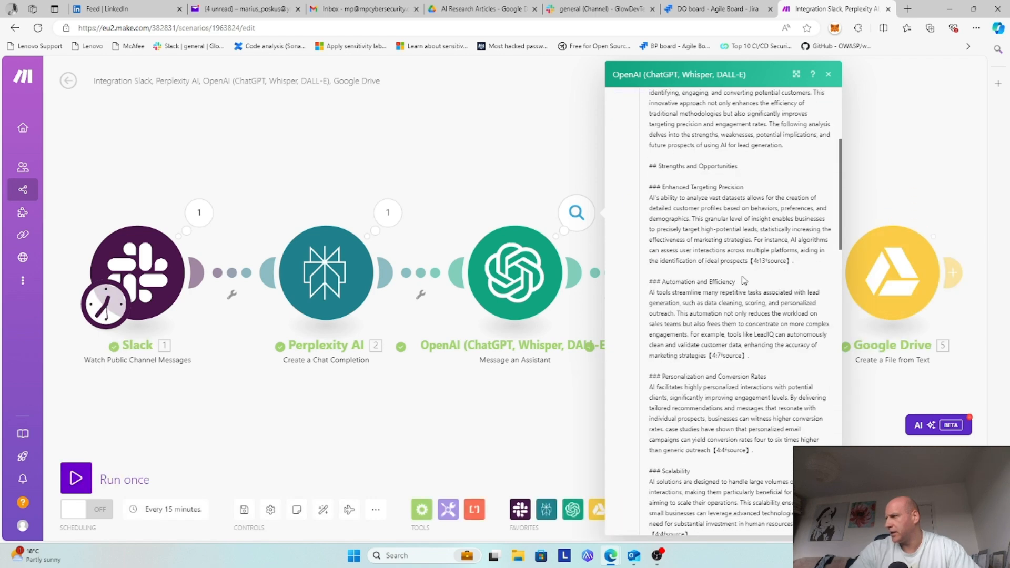
{"action": "left_click", "coordinate": [828, 74]}
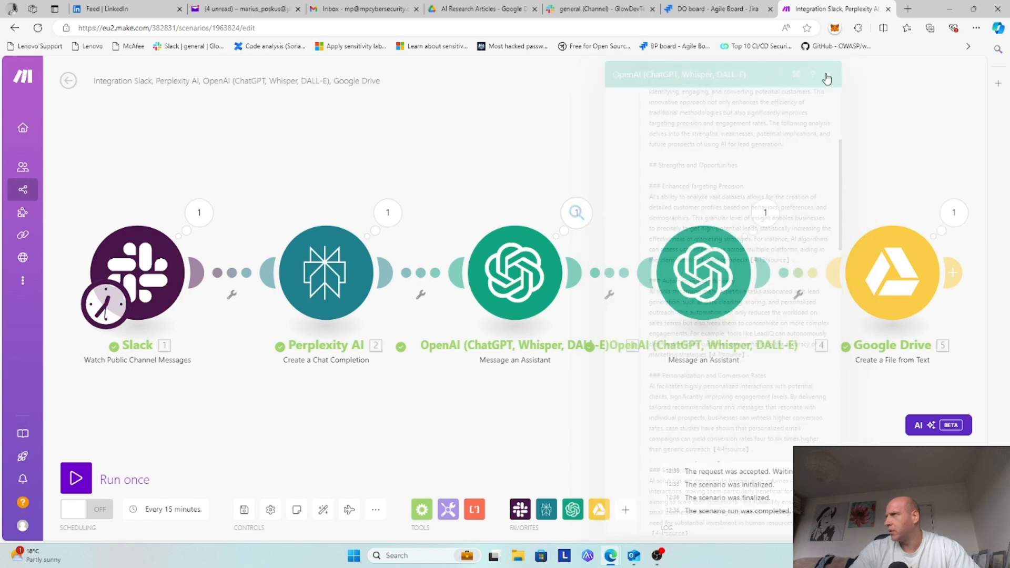
Close the old research file preview, reopen Google Drive from Gmail, and open the AI Research Articles folder
{"action": "left_click", "coordinate": [490, 6]}
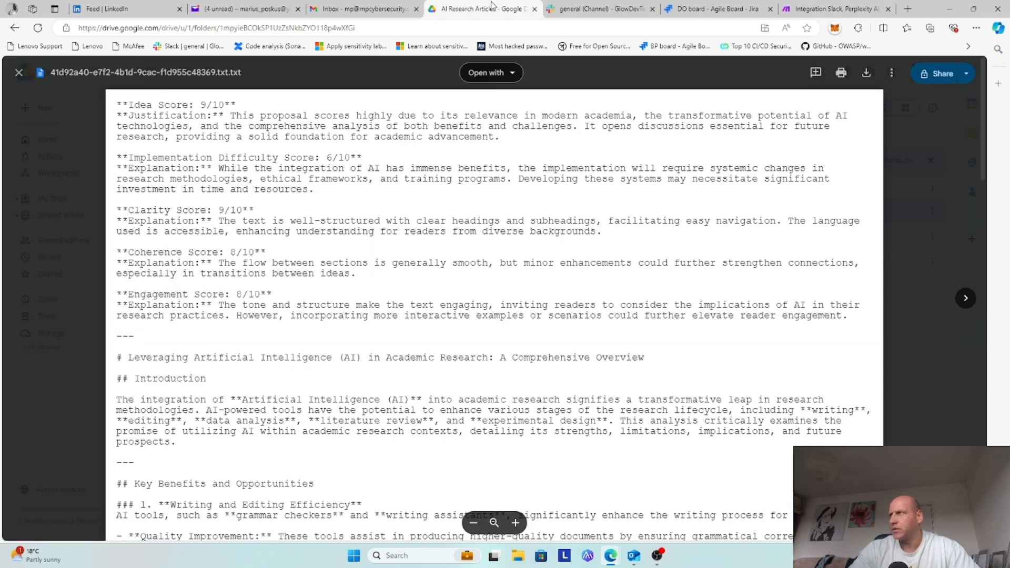
{"action": "left_click", "coordinate": [535, 9]}
{"action": "left_click", "coordinate": [369, 9]}
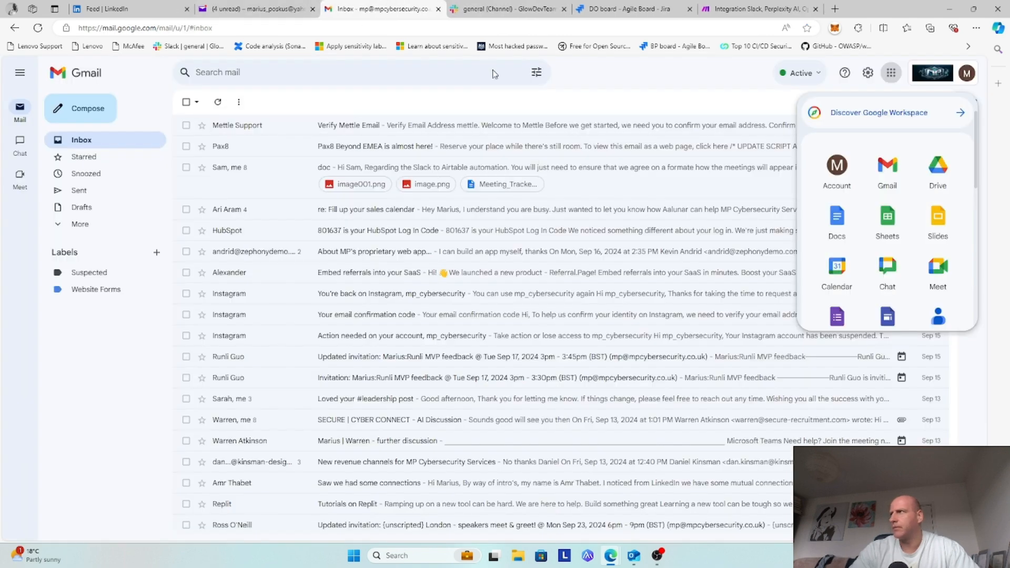
{"action": "left_click", "coordinate": [938, 167]}
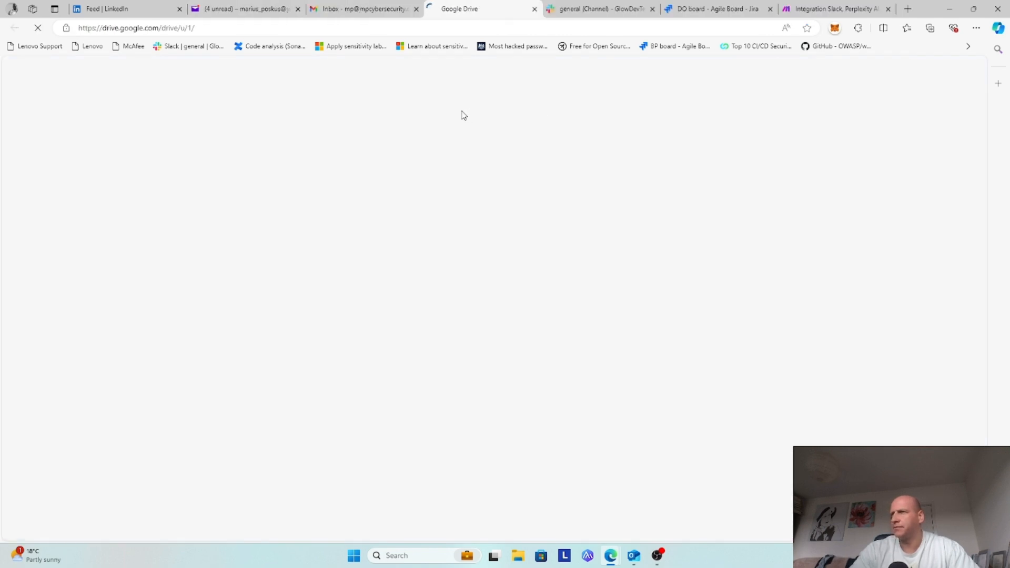
{"action": "left_click", "coordinate": [277, 235]}
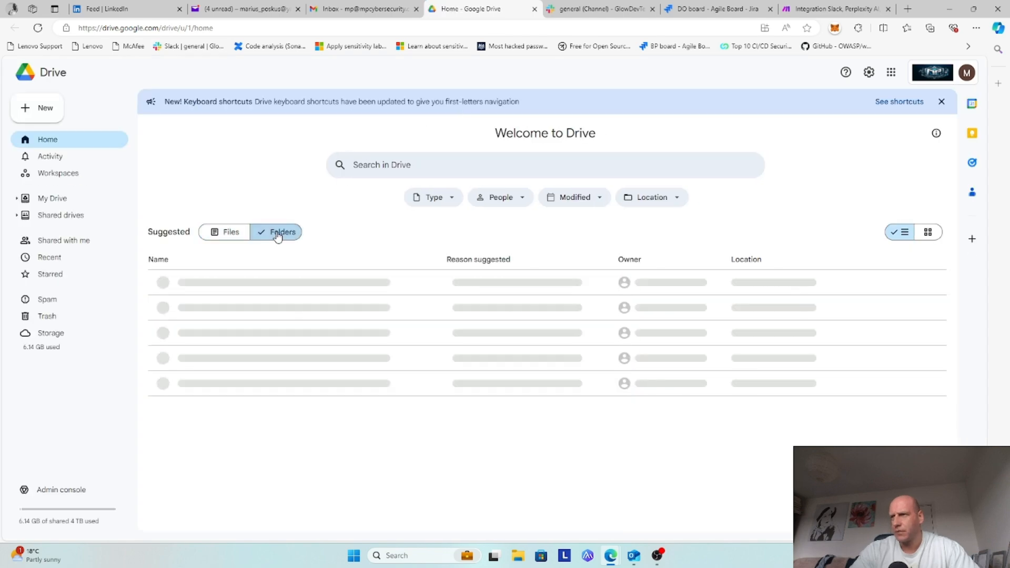
{"action": "double_click", "coordinate": [222, 289]}
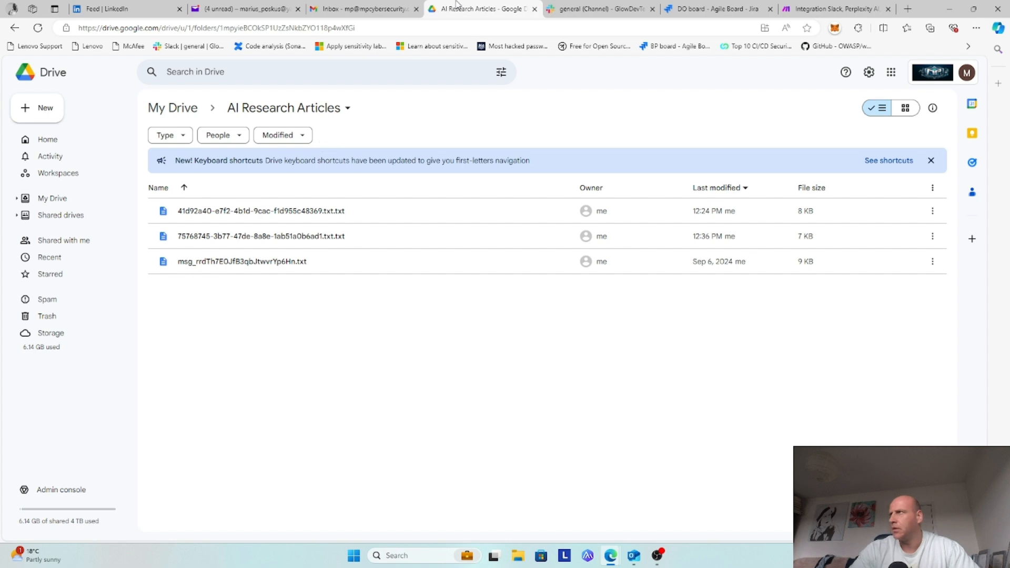
Return to the Make scenario and check the Google Drive module's operation output for the created file's name
{"action": "left_click", "coordinate": [821, 8]}
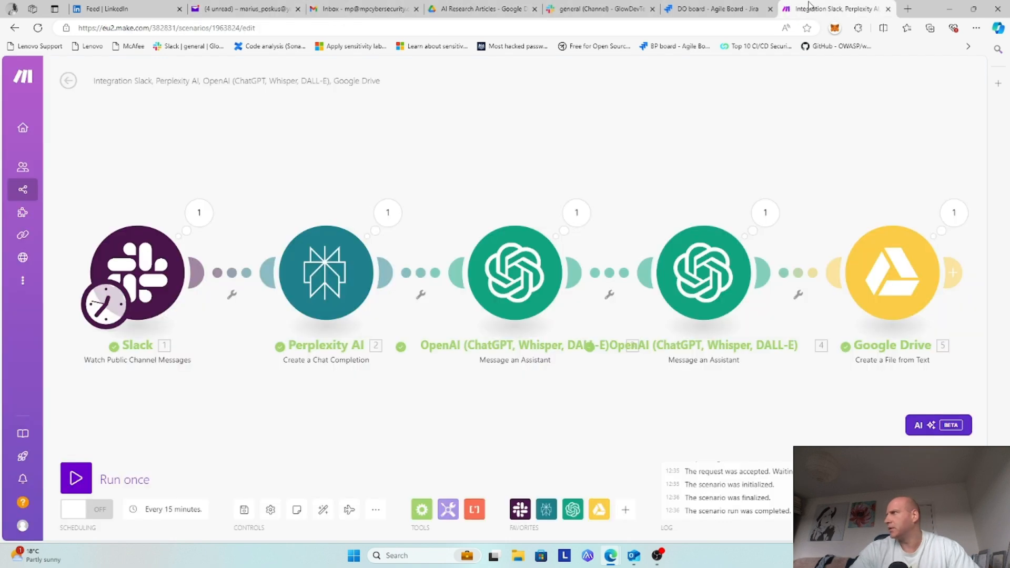
{"action": "left_click", "coordinate": [952, 215]}
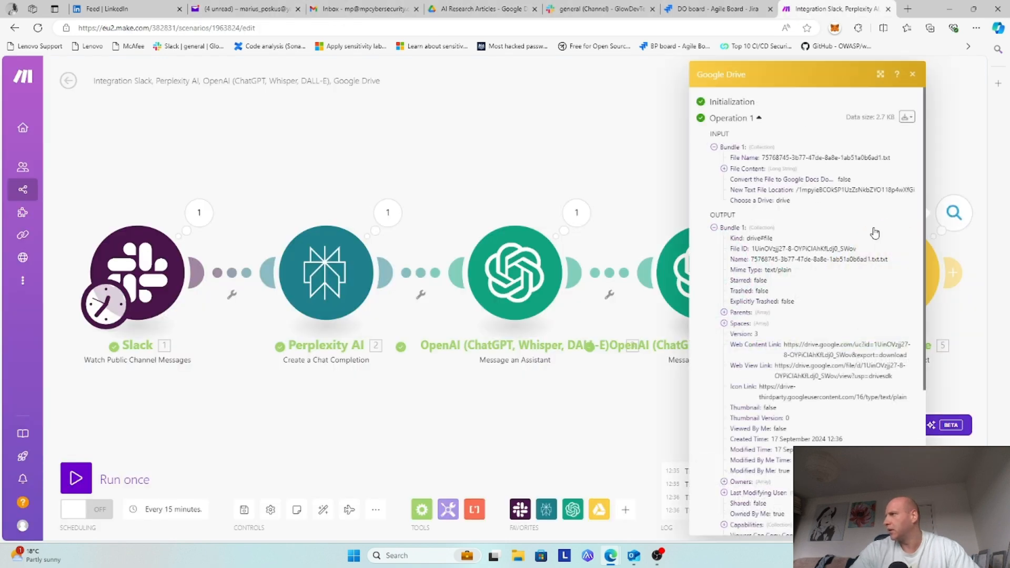
{"action": "left_click", "coordinate": [609, 130]}
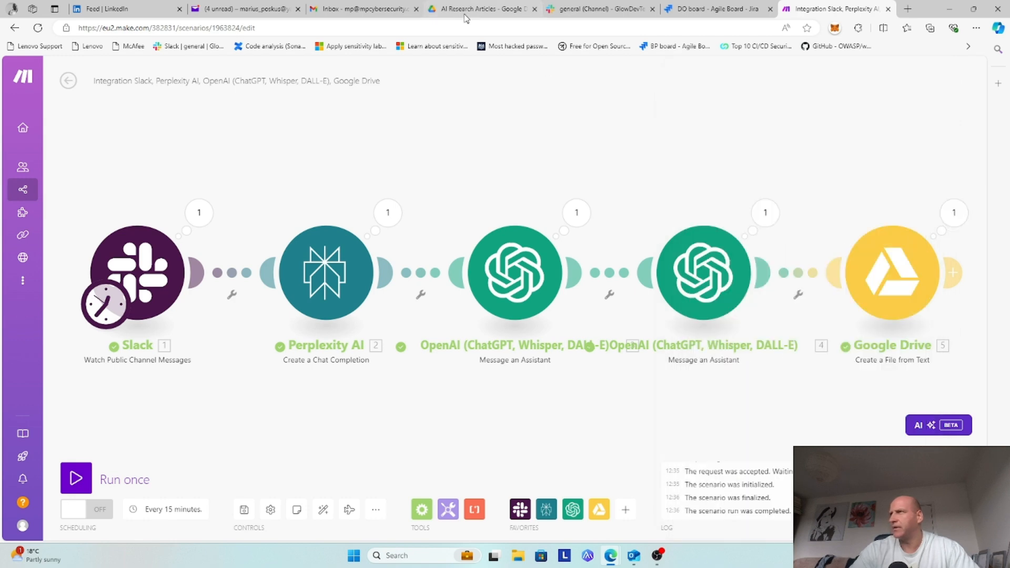
Switch to Google Drive and open 75768745-3b77-47de-8a8e-1ab51a0b6ad1.txt.txt from the AI Research Articles folder with enlarged text
{"action": "left_click", "coordinate": [445, 10]}
{"action": "left_click", "coordinate": [253, 239]}
{"action": "double_click", "coordinate": [253, 239]}
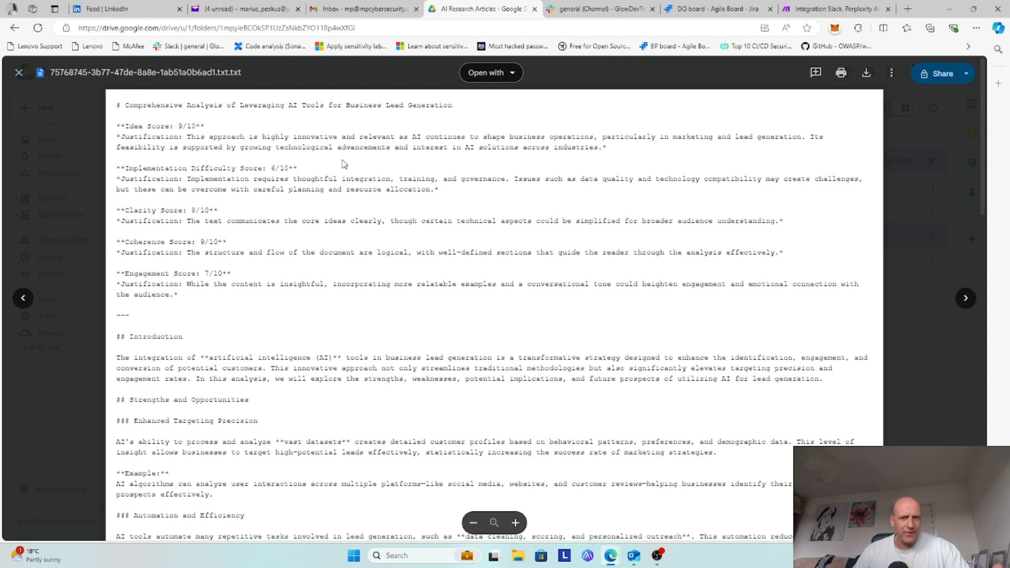
{"action": "key", "text": "ctrl+plus"}
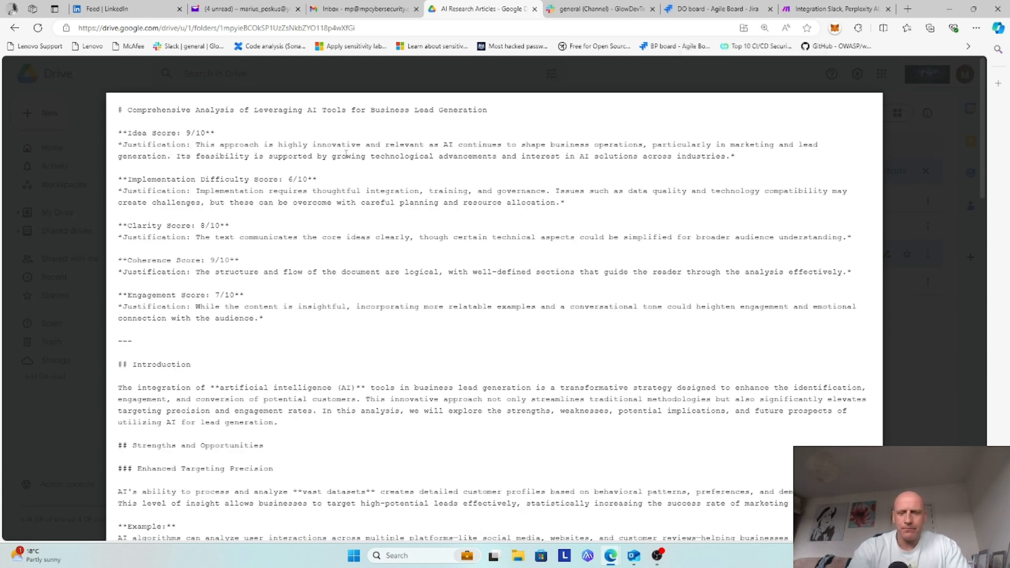
{"action": "key", "text": "ctrl+plus"}
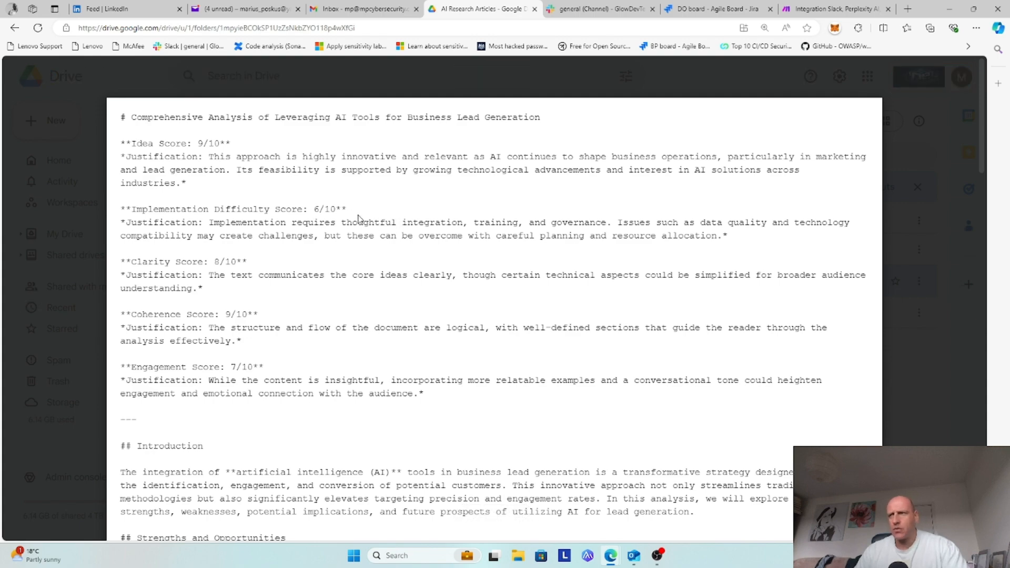
Read the generated lead generation article from its scores through the strengths, challenges, conclusion and next steps, and return to the introduction
{"action": "scroll", "coordinate": [273, 274], "scroll_direction": "down", "scroll_amount": 1}
{"action": "scroll", "coordinate": [241, 262], "scroll_direction": "down", "scroll_amount": 1}
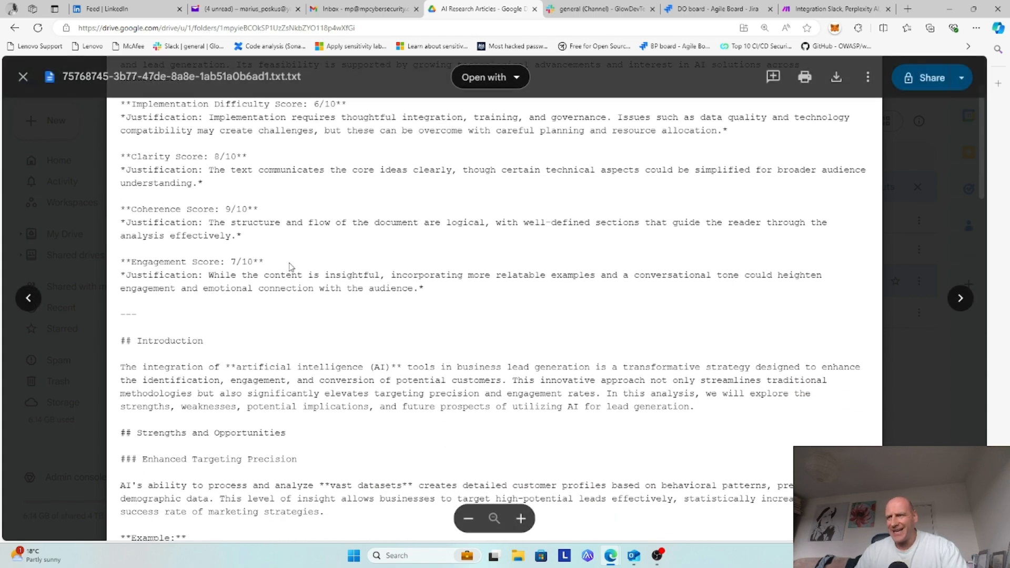
{"action": "scroll", "coordinate": [293, 266], "scroll_direction": "down", "scroll_amount": 2}
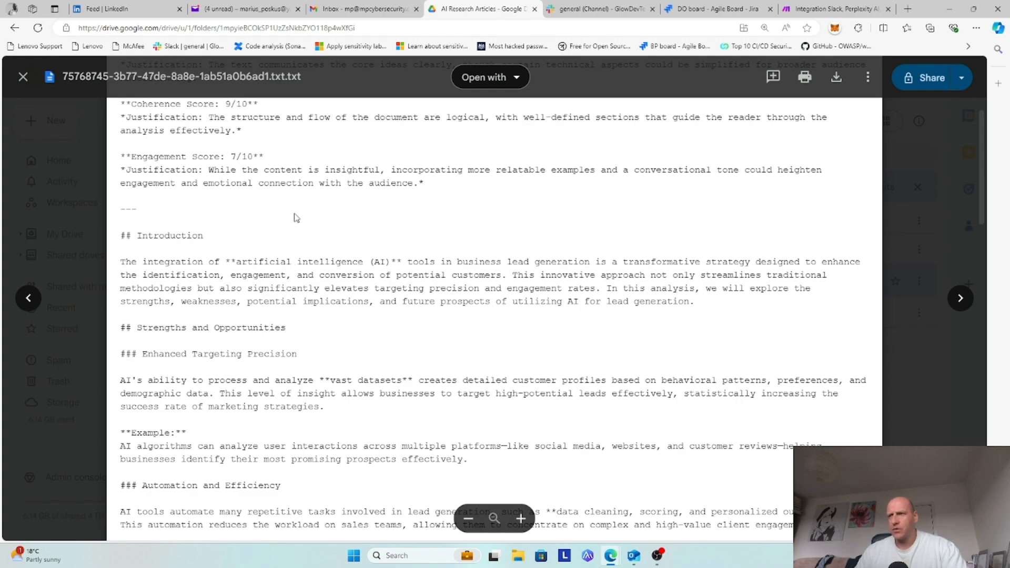
{"action": "scroll", "coordinate": [326, 223], "scroll_direction": "down", "scroll_amount": 2}
{"action": "scroll", "coordinate": [314, 179], "scroll_direction": "down", "scroll_amount": 1}
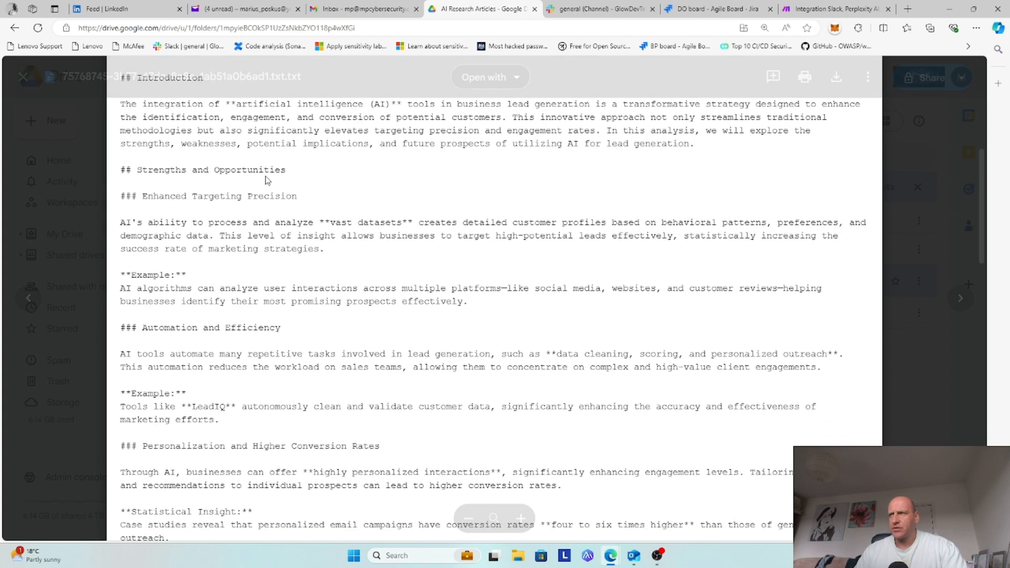
{"action": "scroll", "coordinate": [347, 199], "scroll_direction": "down", "scroll_amount": 3}
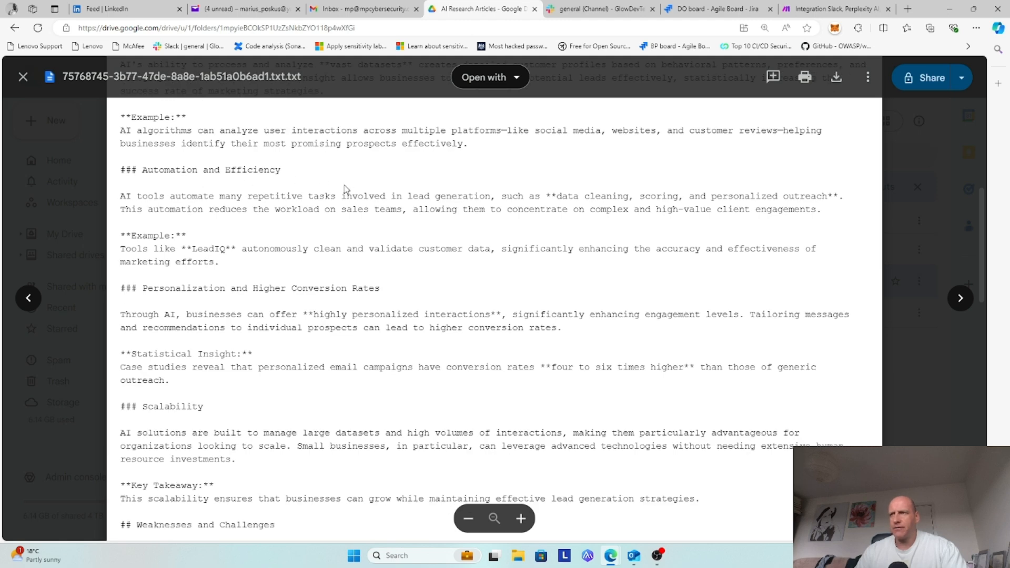
{"action": "scroll", "coordinate": [344, 189], "scroll_direction": "down", "scroll_amount": 1}
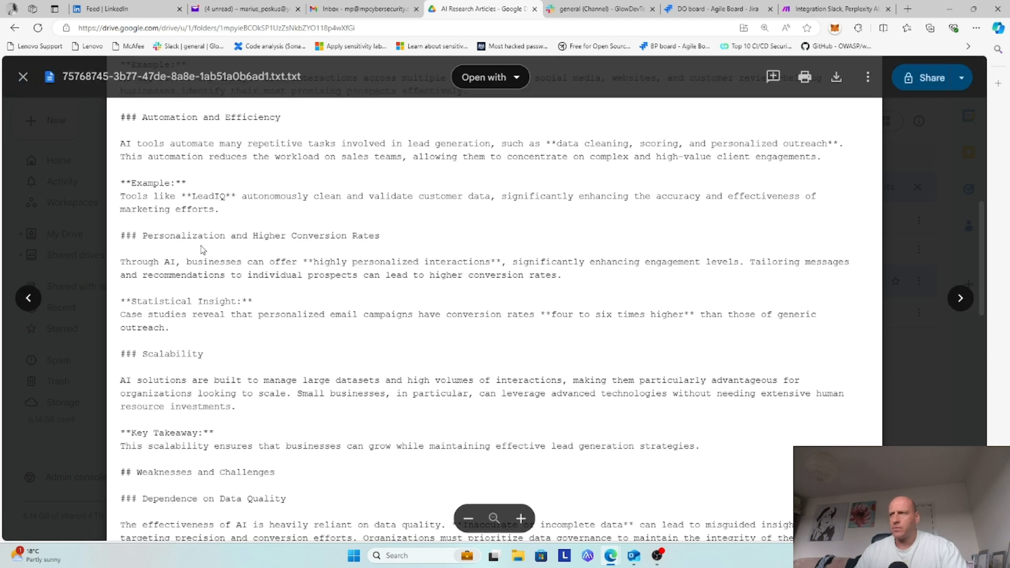
{"action": "scroll", "coordinate": [358, 247], "scroll_direction": "down", "scroll_amount": 4}
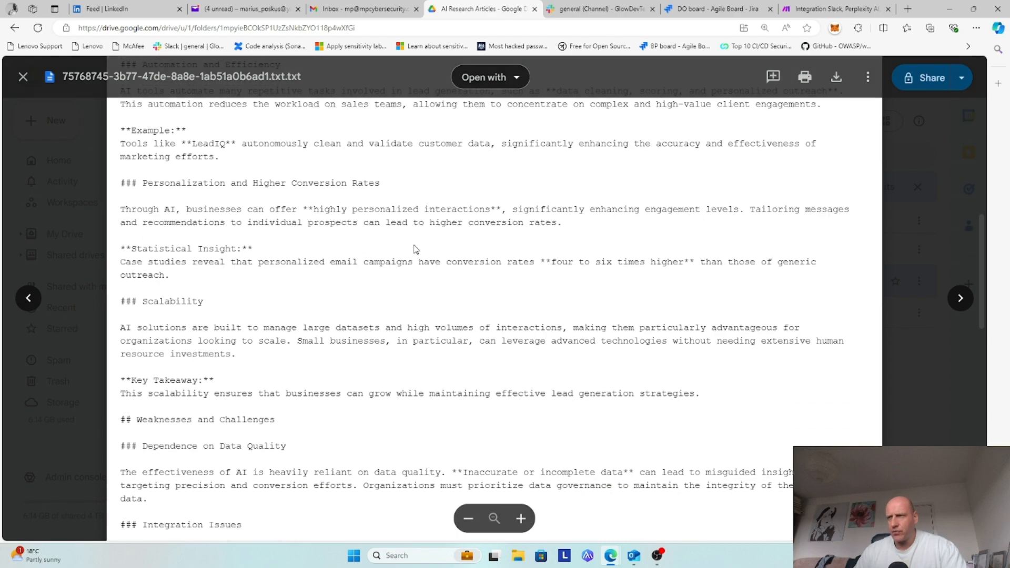
{"action": "scroll", "coordinate": [321, 249], "scroll_direction": "down", "scroll_amount": 2}
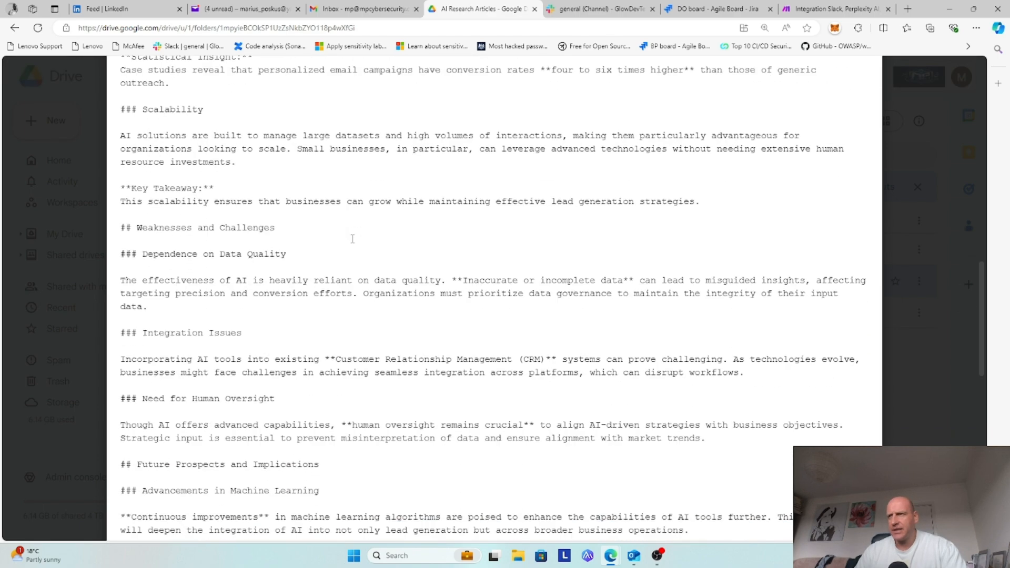
{"action": "scroll", "coordinate": [395, 240], "scroll_direction": "down", "scroll_amount": 6}
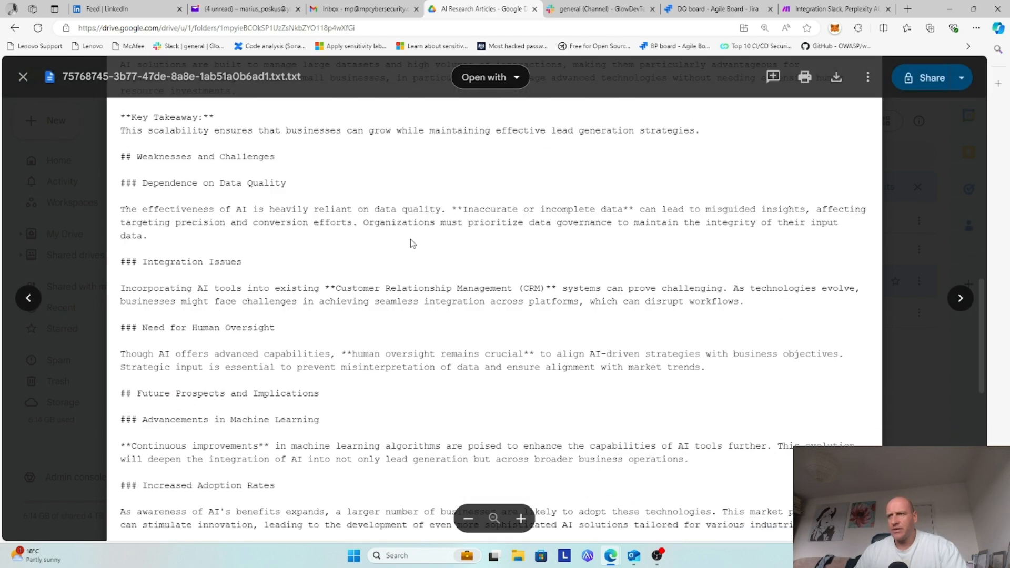
{"action": "scroll", "coordinate": [353, 241], "scroll_direction": "down", "scroll_amount": 6}
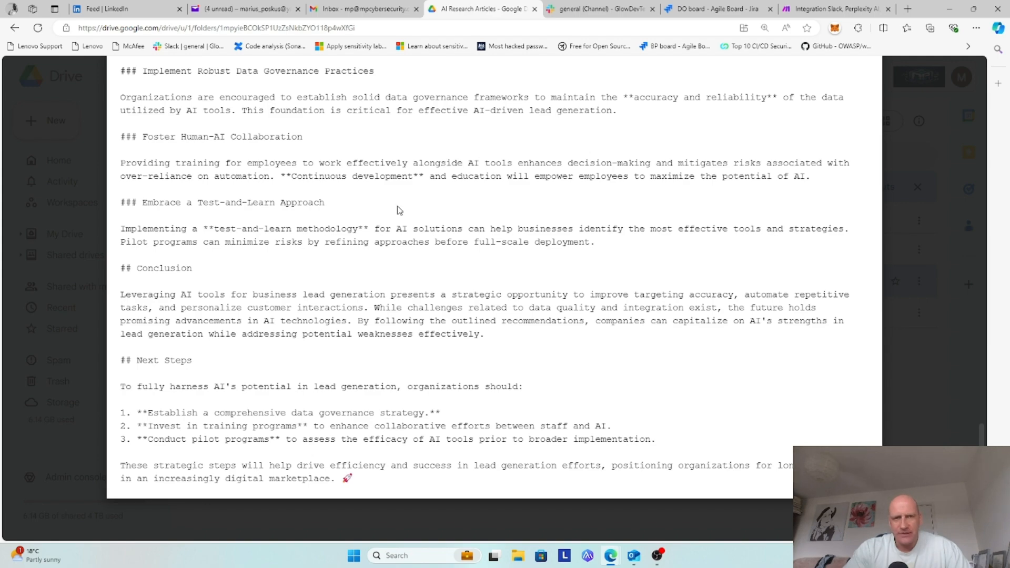
{"action": "scroll", "coordinate": [471, 224], "scroll_direction": "up", "scroll_amount": 20}
{"action": "scroll", "coordinate": [462, 225], "scroll_direction": "up", "scroll_amount": 3}
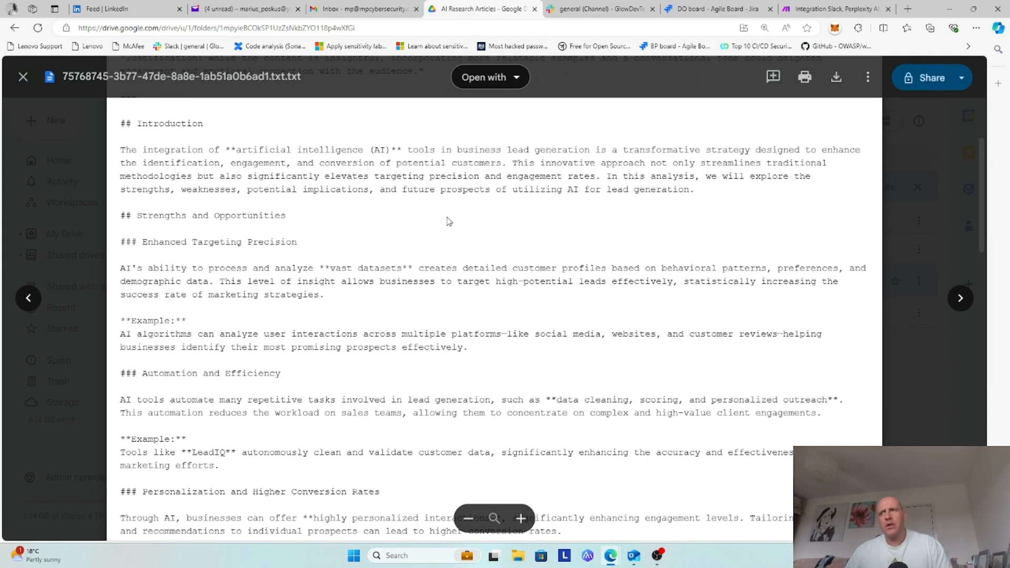